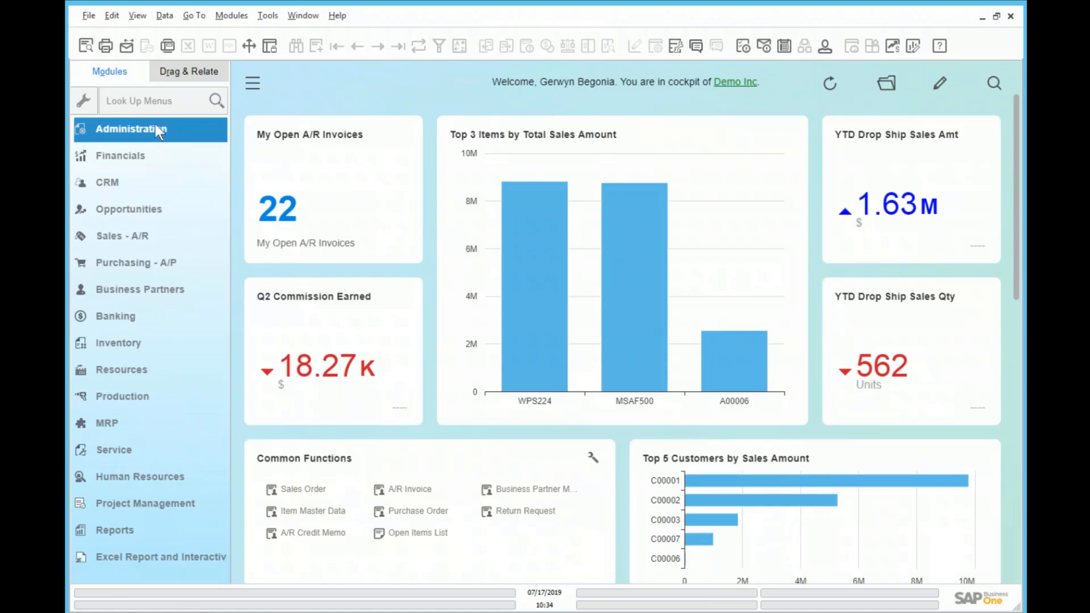
- Review the Drop Ship warehouse record (code DS) in the administration setup for inventory warehouses, and close it
click(155, 130)
click(146, 364)
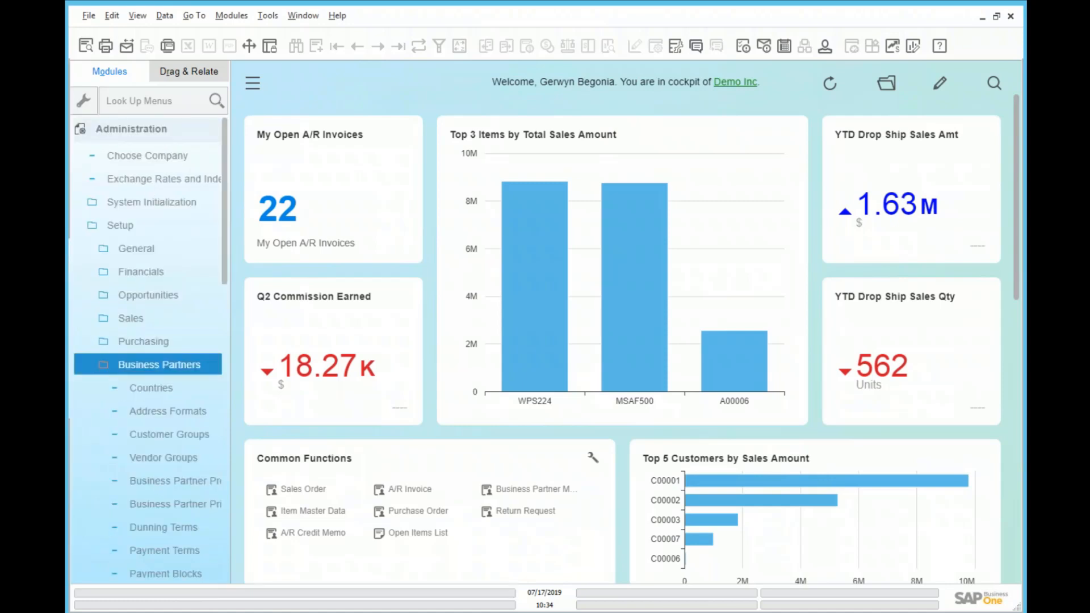
click(146, 364)
click(131, 414)
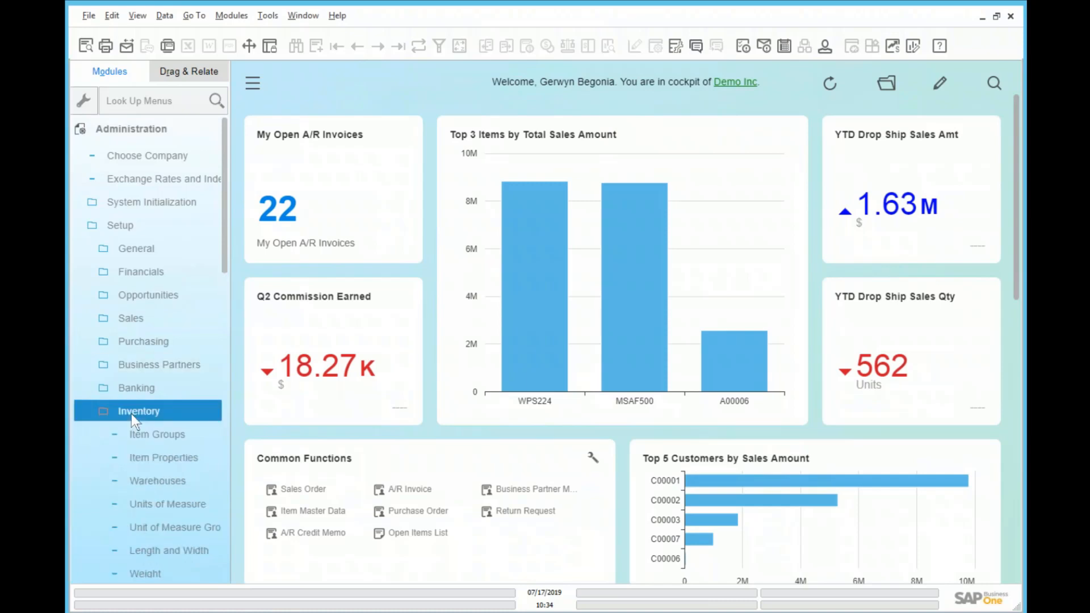
click(141, 483)
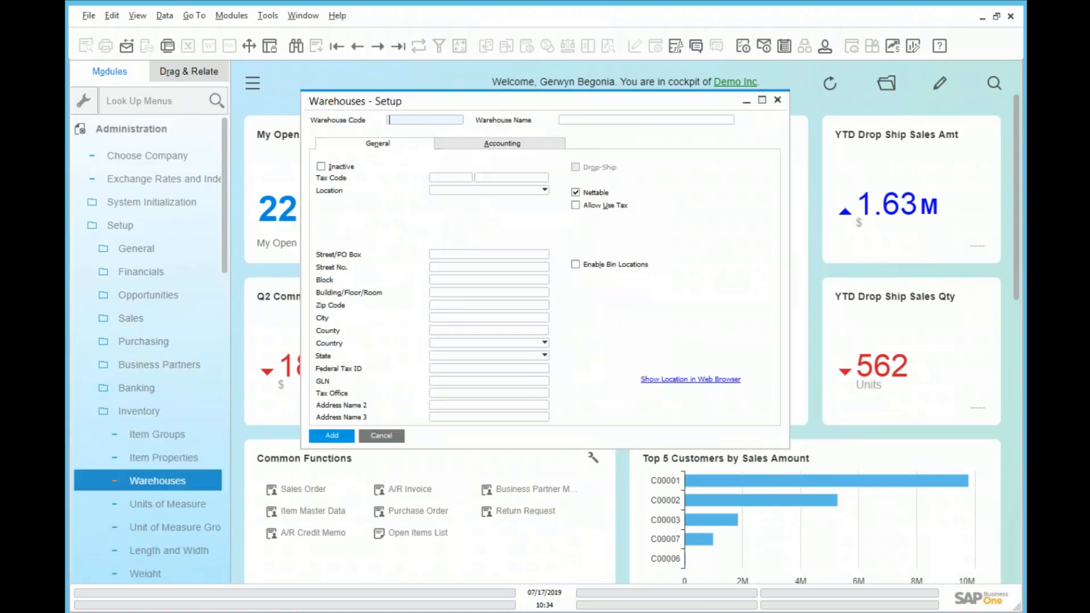
click(401, 47)
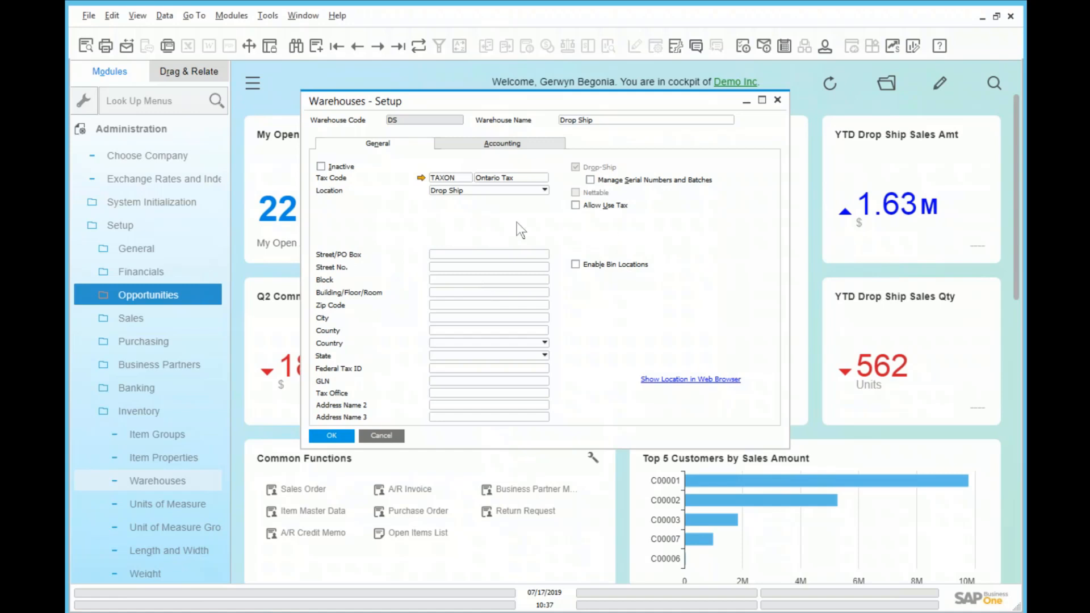
click(340, 434)
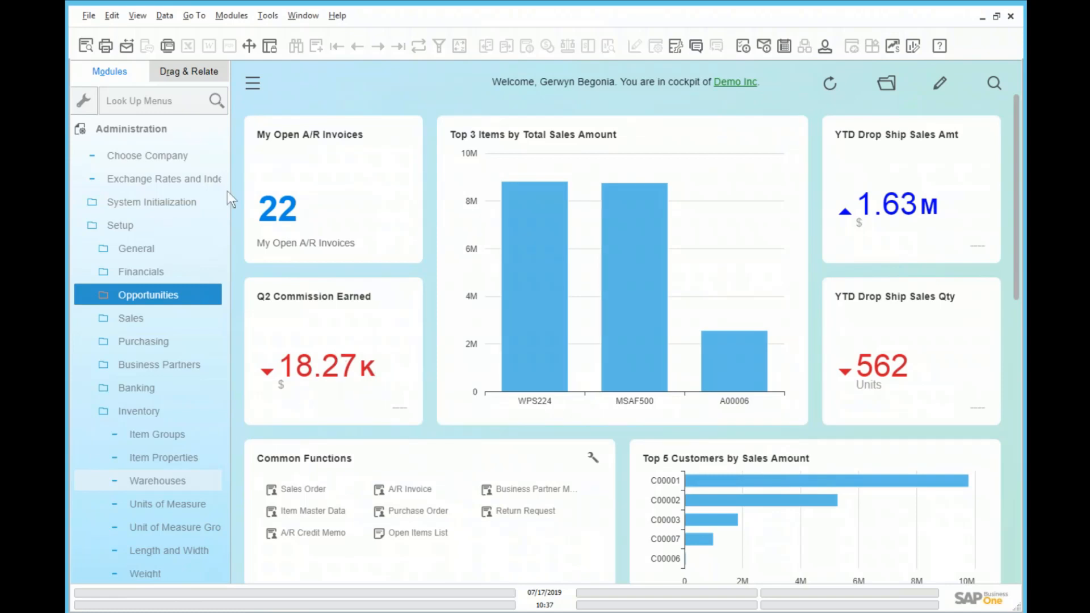
- Open the inventory item master data and load item MSAF500, Morgana AF500 Digital System, from the New Equipment group
click(162, 101)
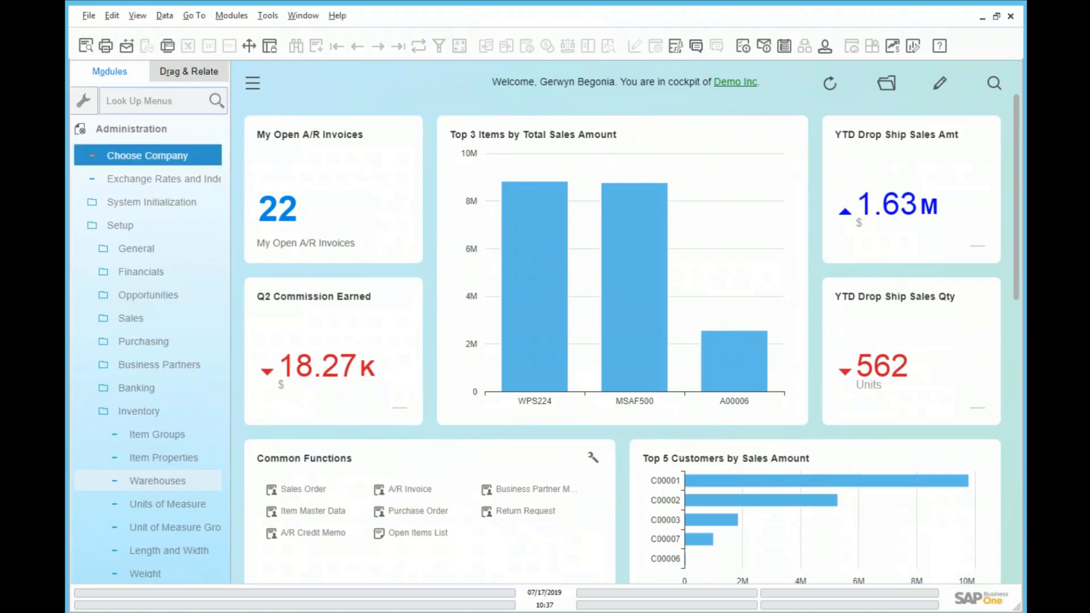
click(130, 130)
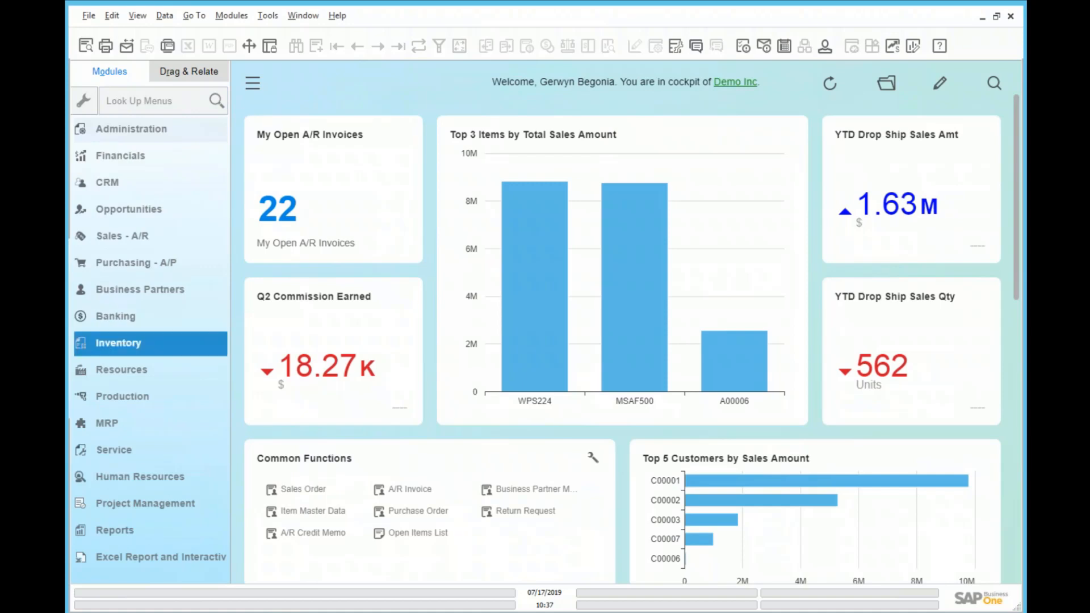
click(117, 343)
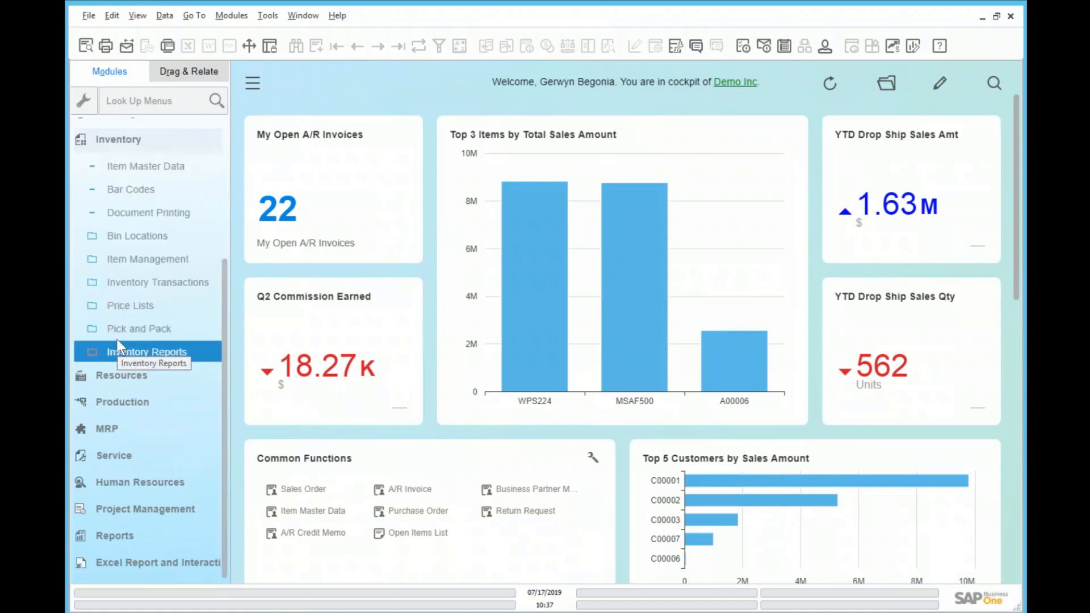
click(163, 167)
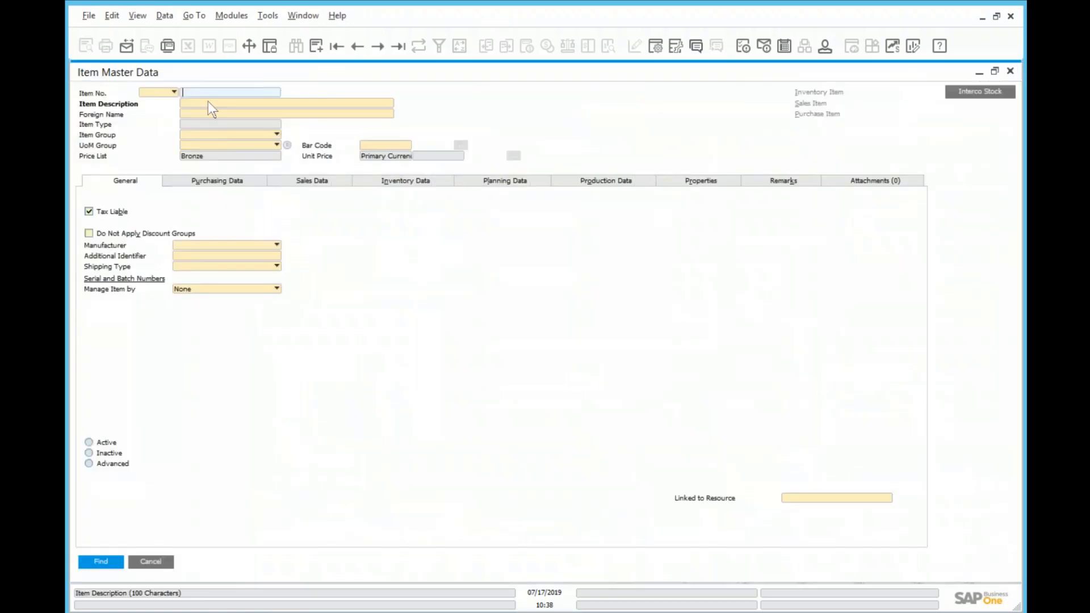
key(Return)
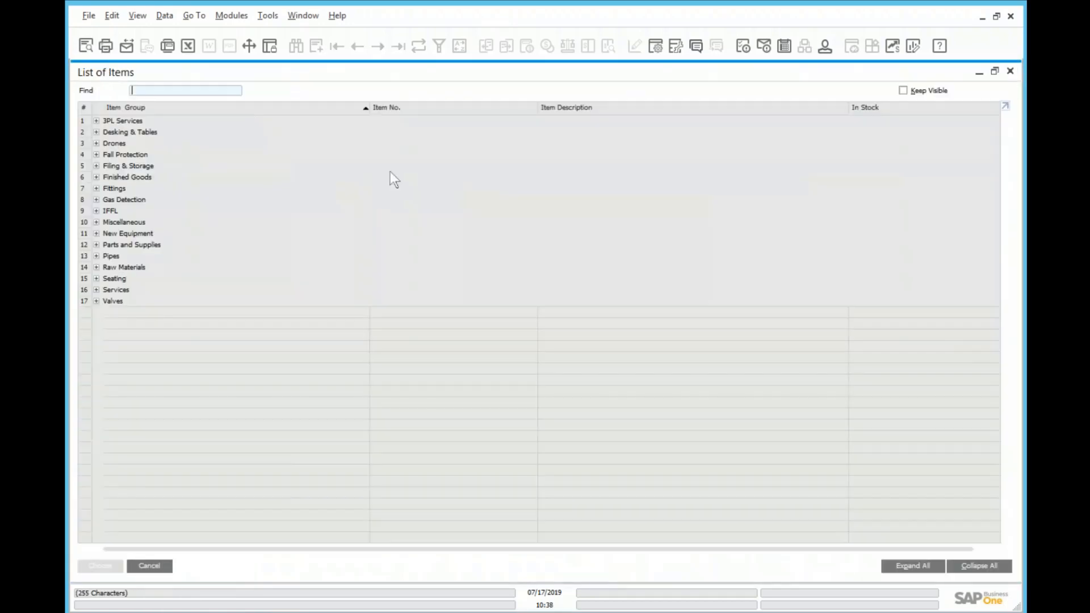
click(96, 233)
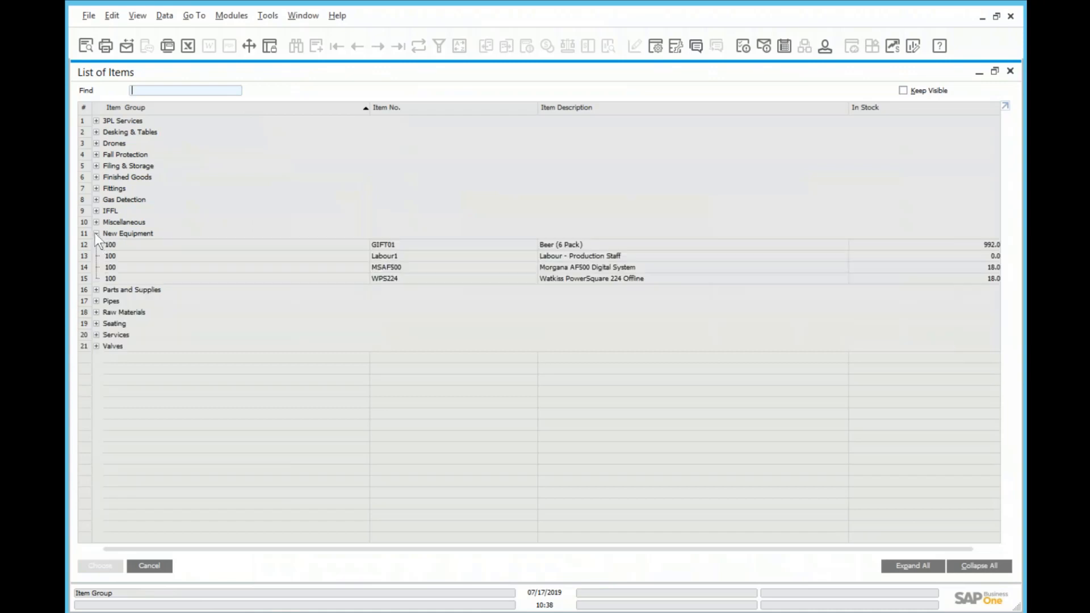
double_click(554, 268)
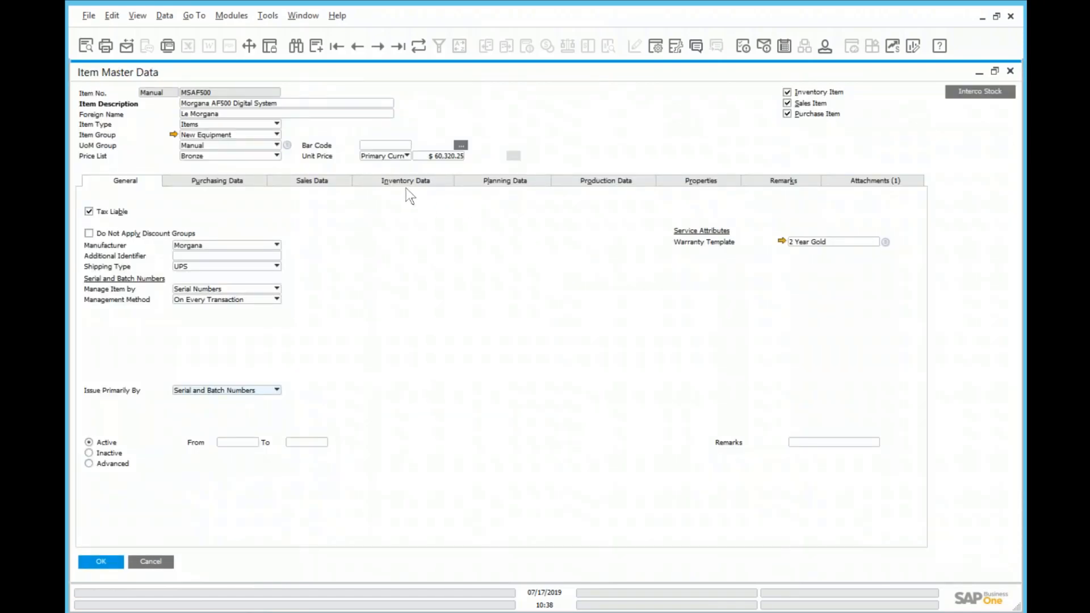
- Set the Drop Ship warehouse (DS) as the item's default warehouse in its inventory data and save the update
click(436, 183)
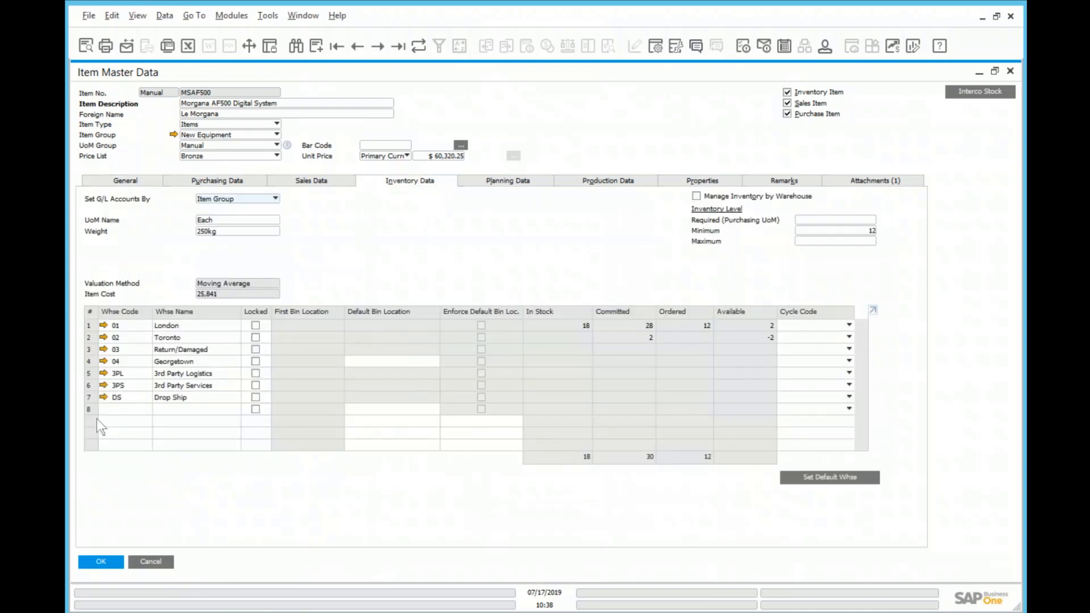
click(89, 398)
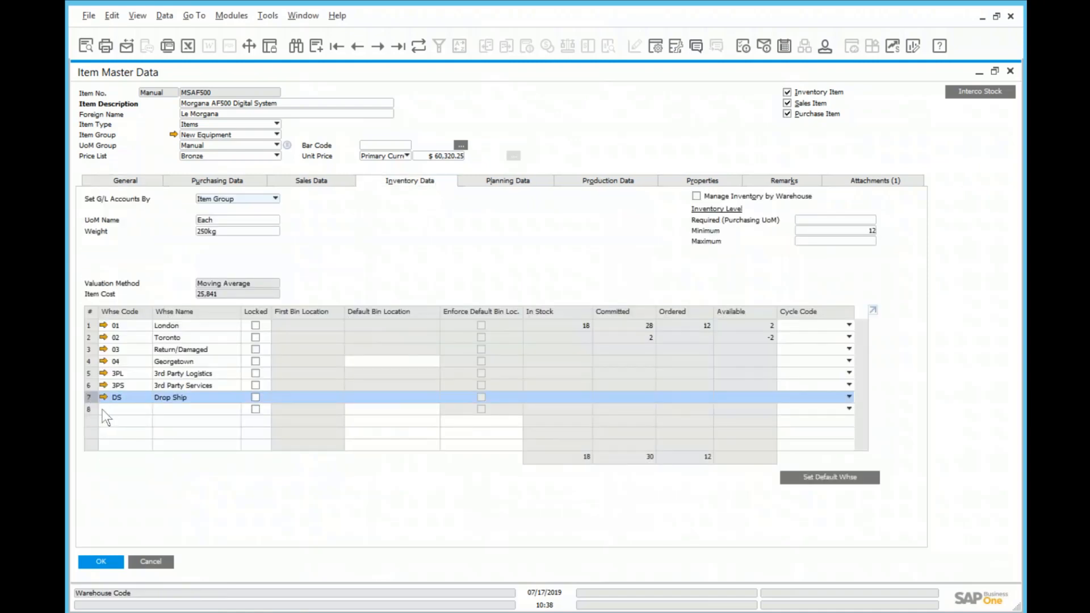
click(820, 478)
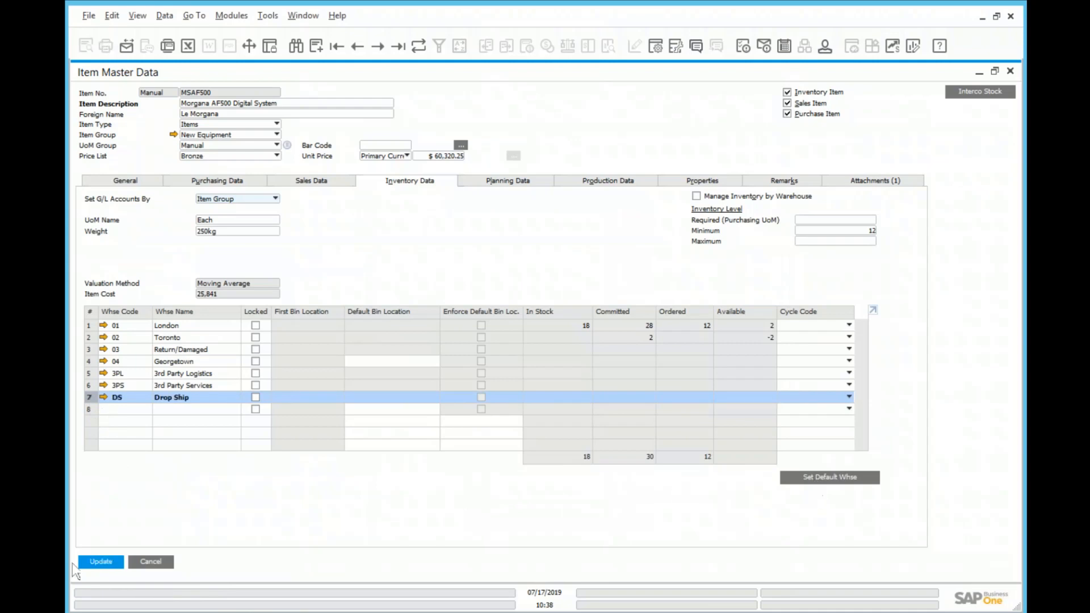
click(102, 563)
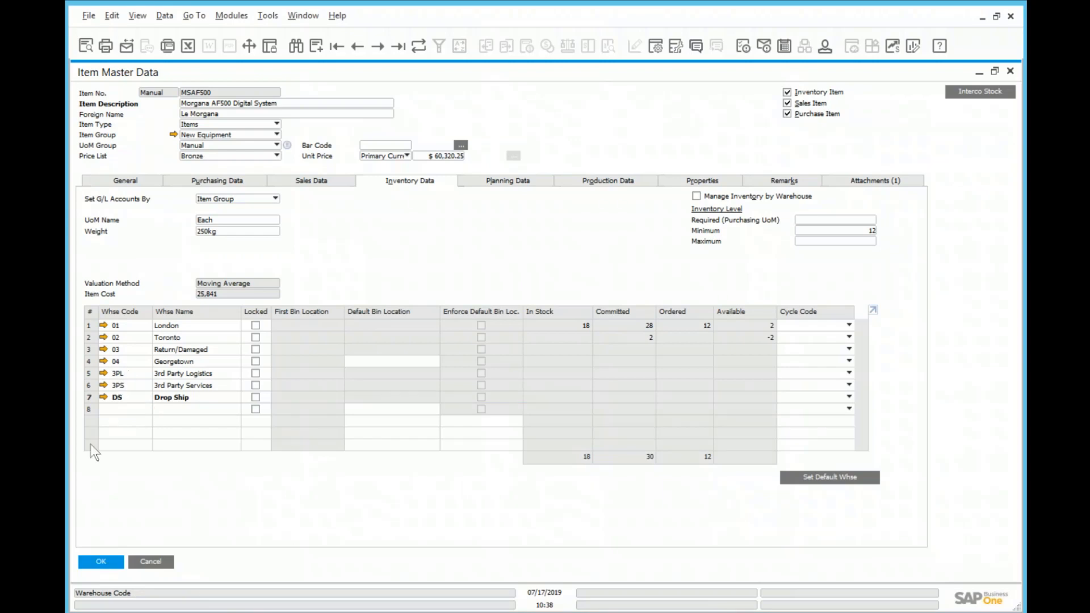
- Check the linked Drop Ship warehouse record and the item's Drop Ship Only Item property, and close the item master data
click(104, 396)
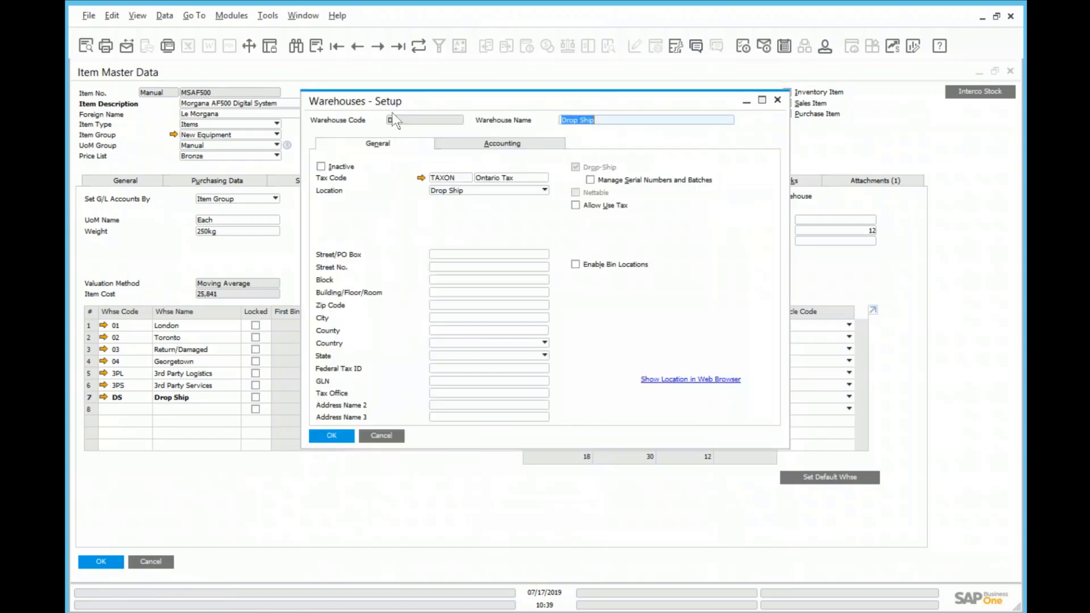
click(397, 431)
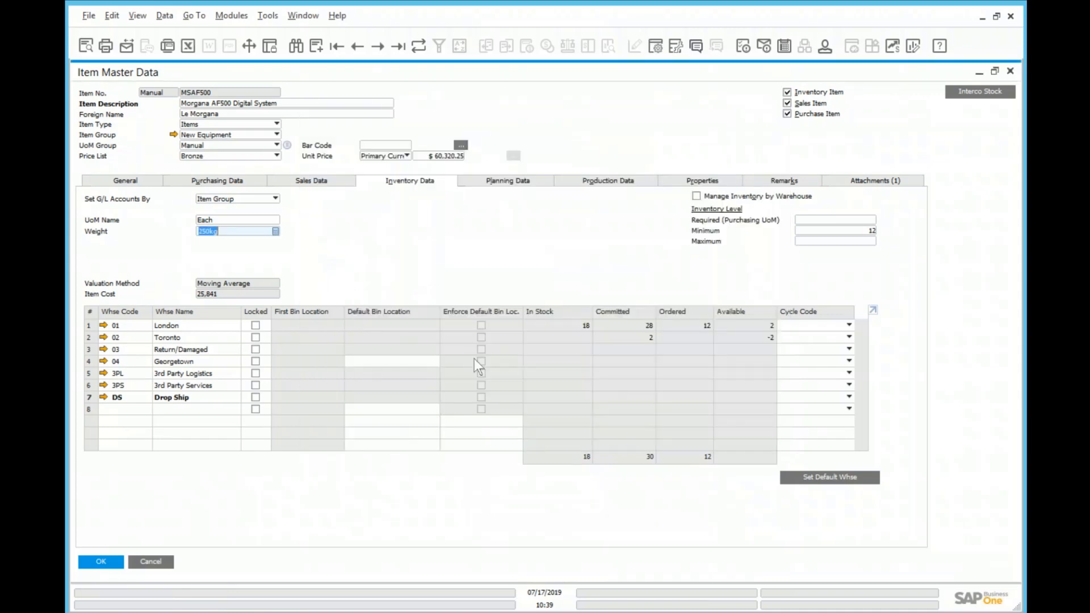
click(714, 179)
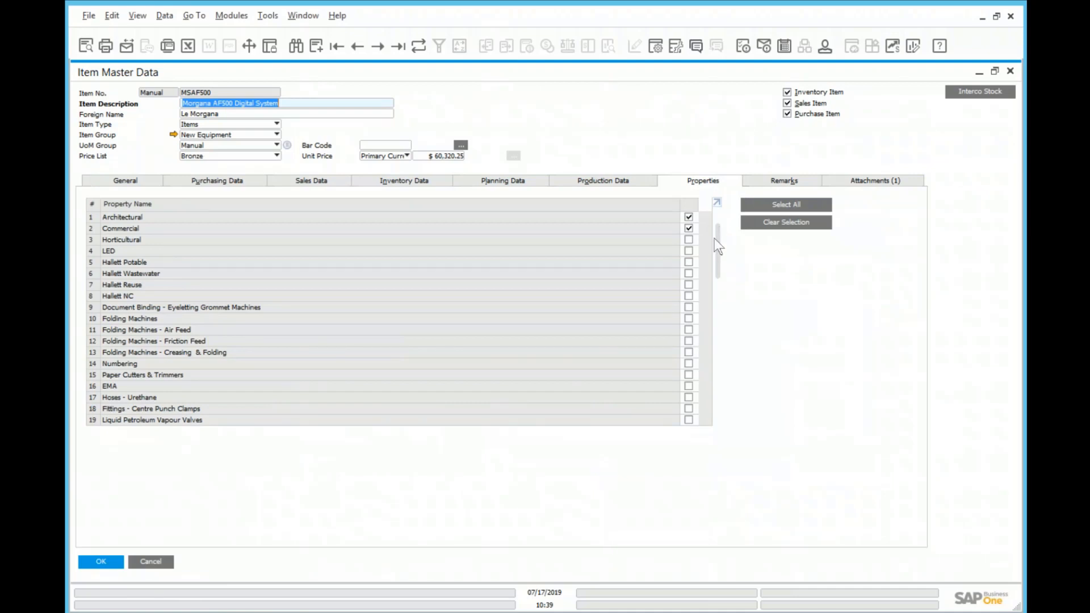
scroll(714, 255, down, 4)
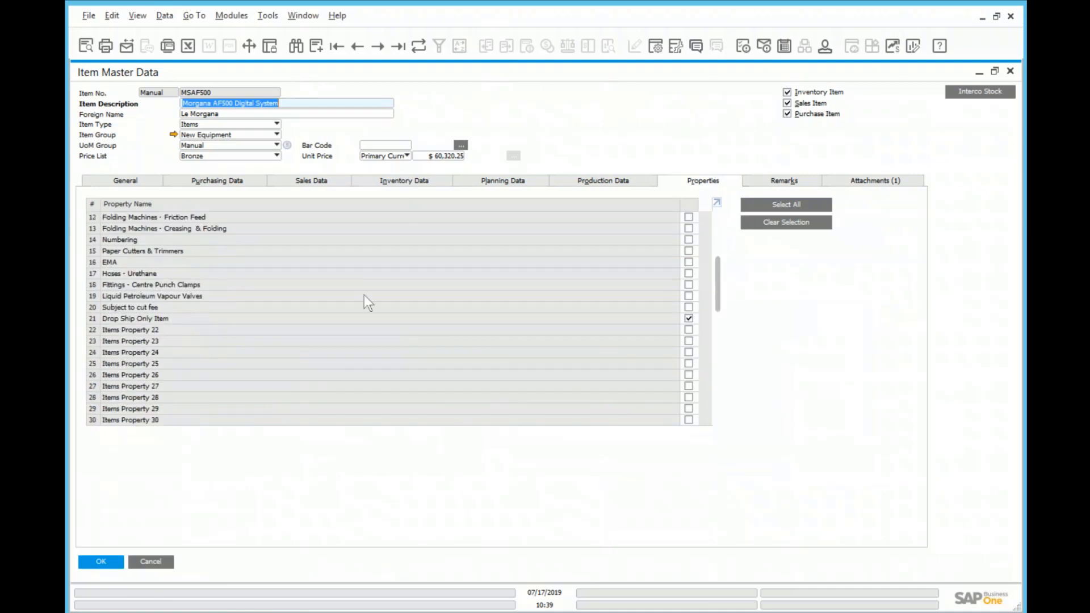
click(97, 319)
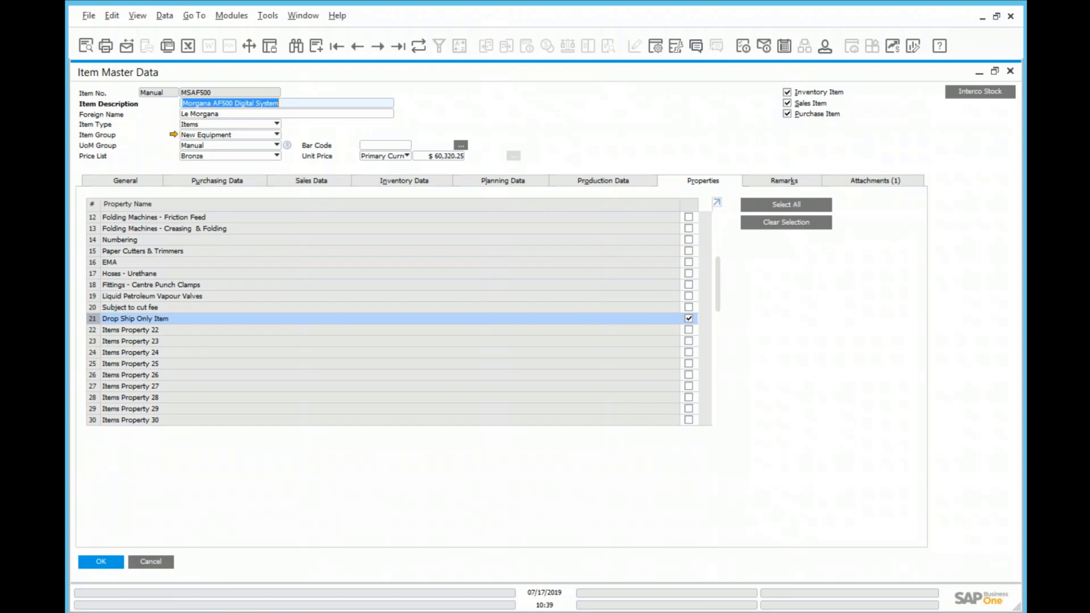
click(132, 564)
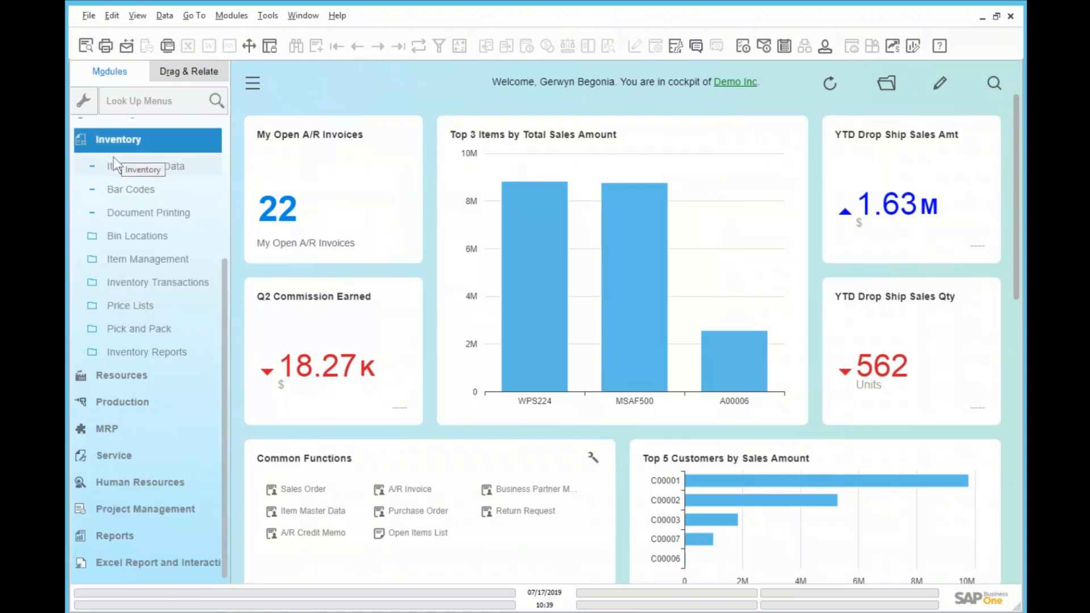
- Examine the warehouses offered in the Inventory Audit Report selection criteria, and leave without running the report
click(122, 352)
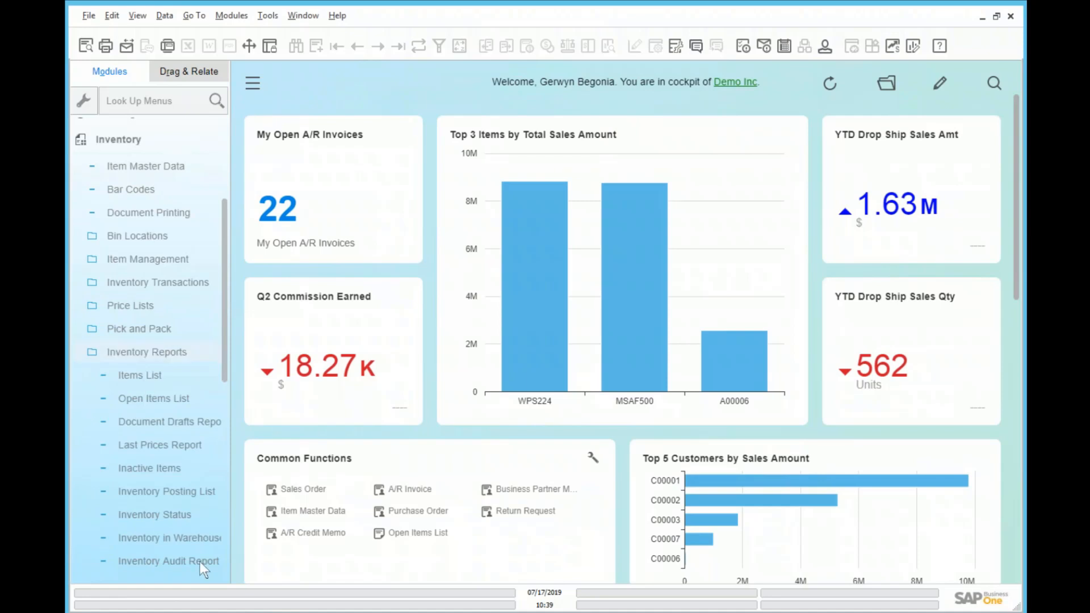
click(200, 561)
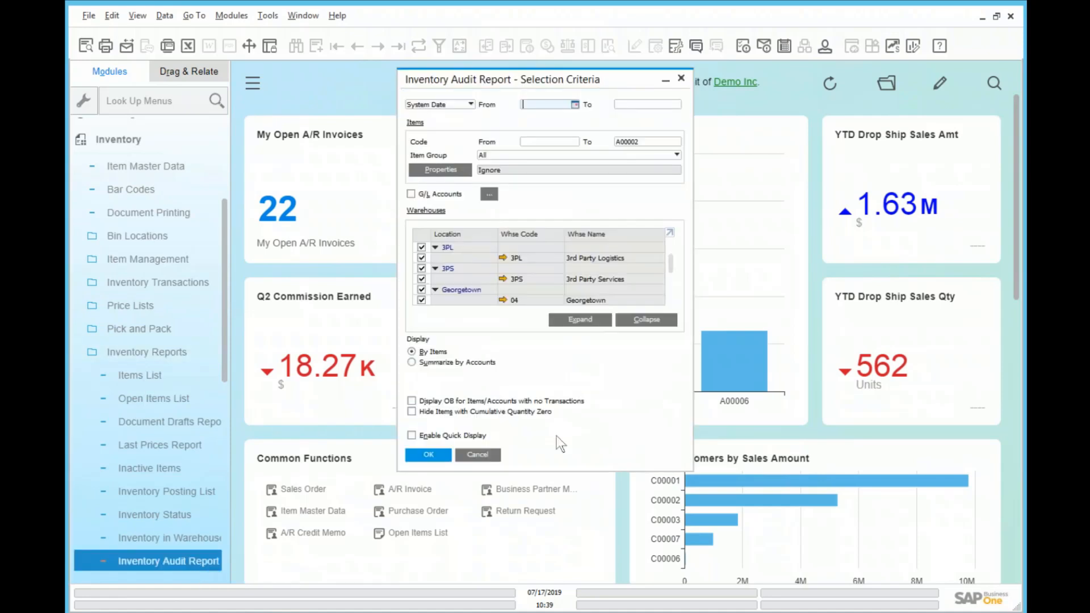
click(670, 294)
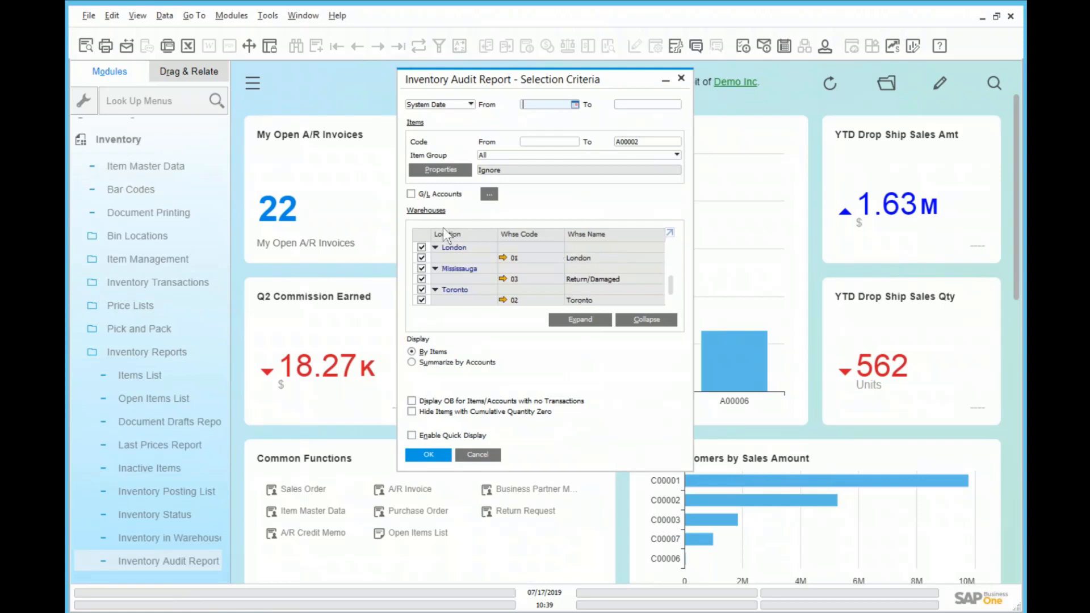
drag(671, 288, 656, 214)
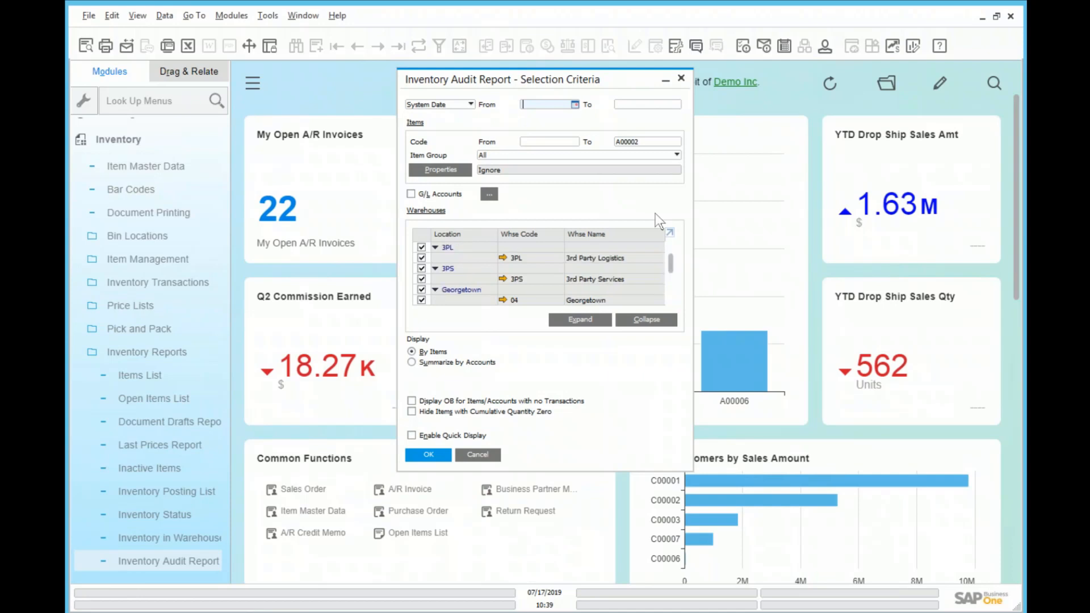
click(476, 454)
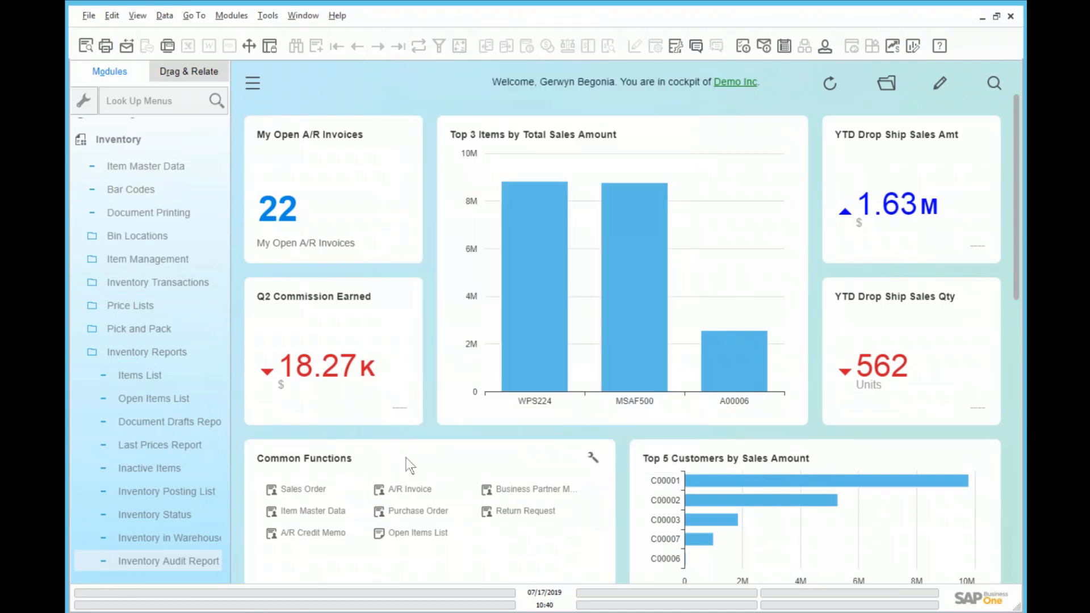
- Examine the locations offered in the Inventory Posting List selection criteria, and leave without running the report
click(185, 492)
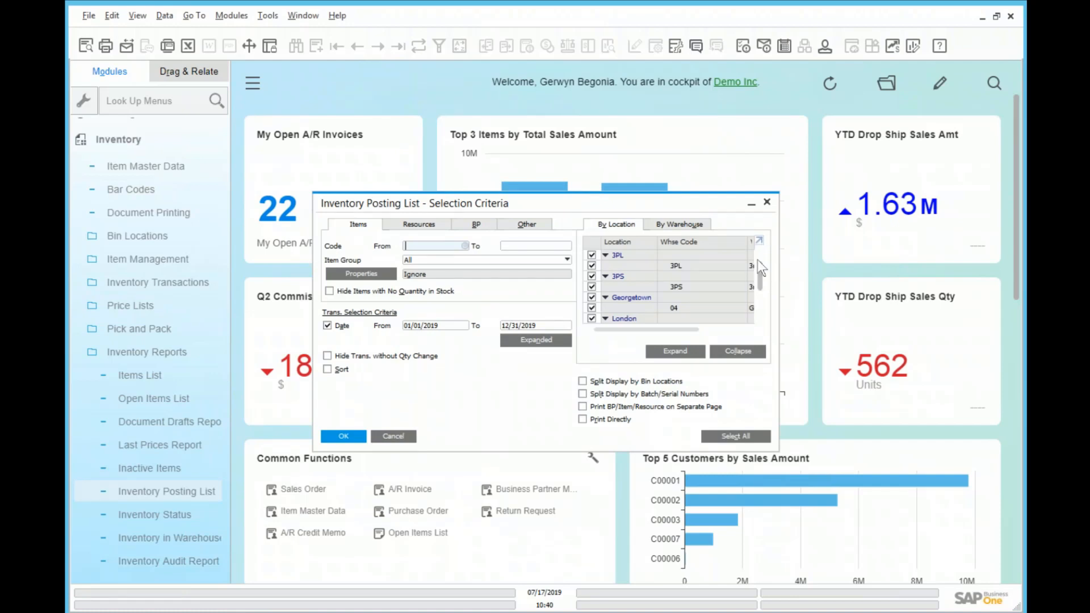
drag(759, 261, 749, 321)
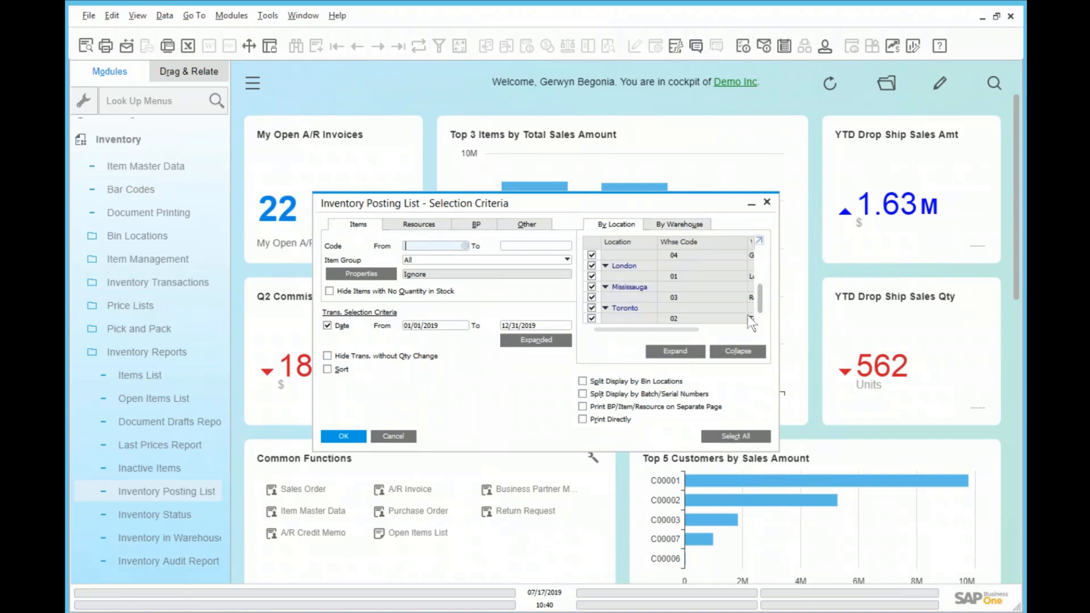
click(393, 437)
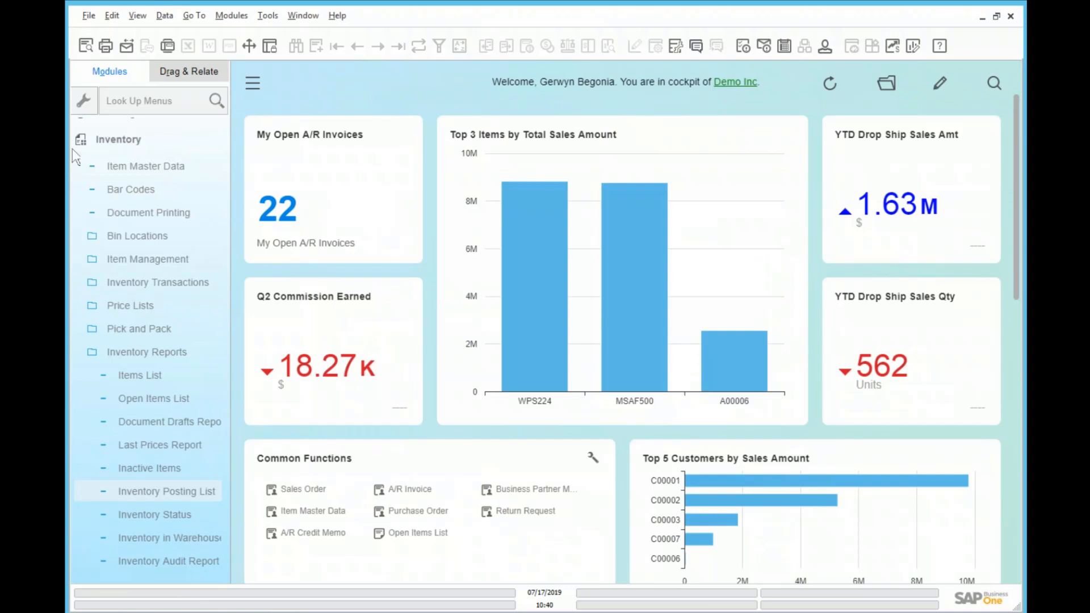
- Search the business partner master data by name for "ryers" and view the Ryerson University customer's properties
click(100, 141)
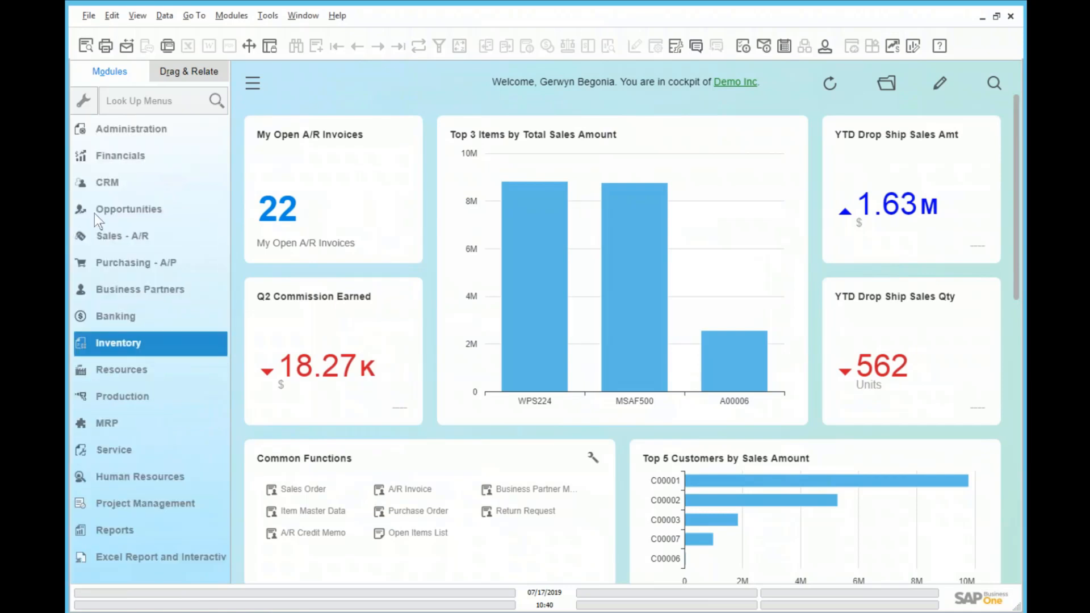
click(121, 288)
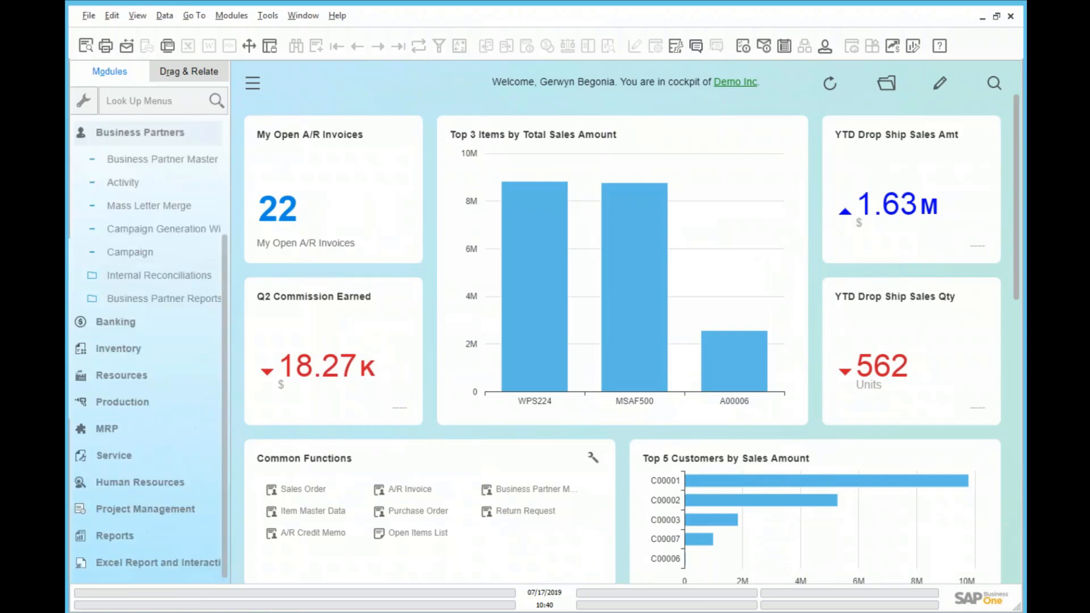
click(170, 160)
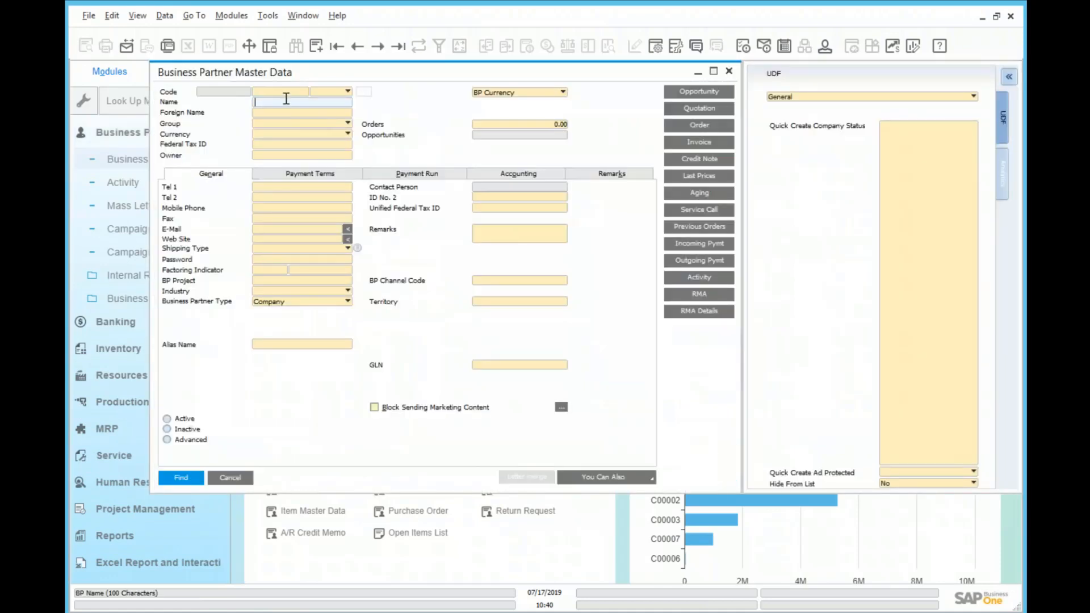
text(ryers)
key(Return)
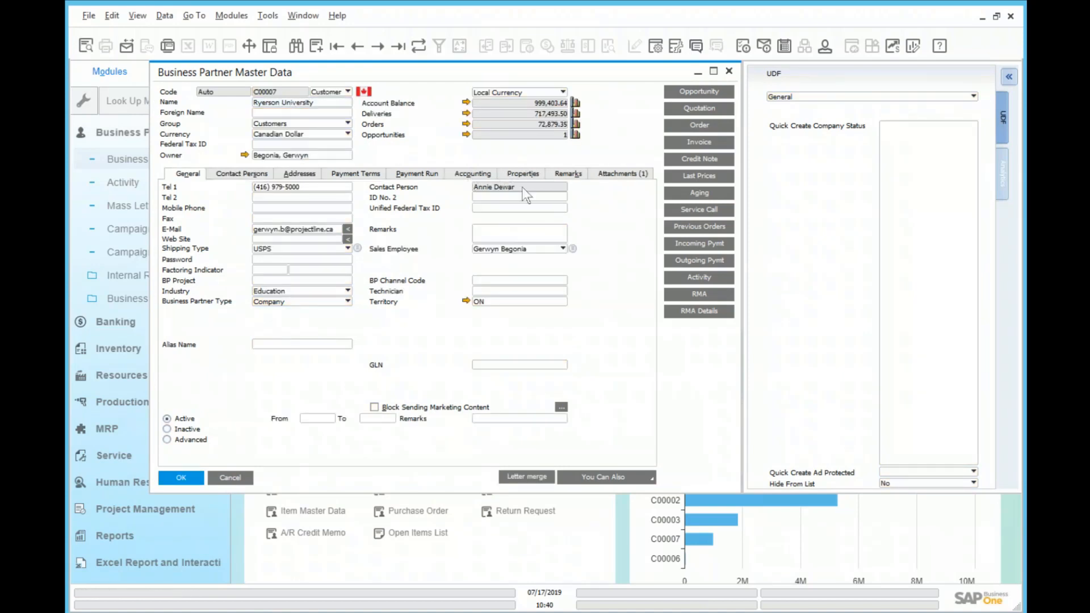
click(531, 174)
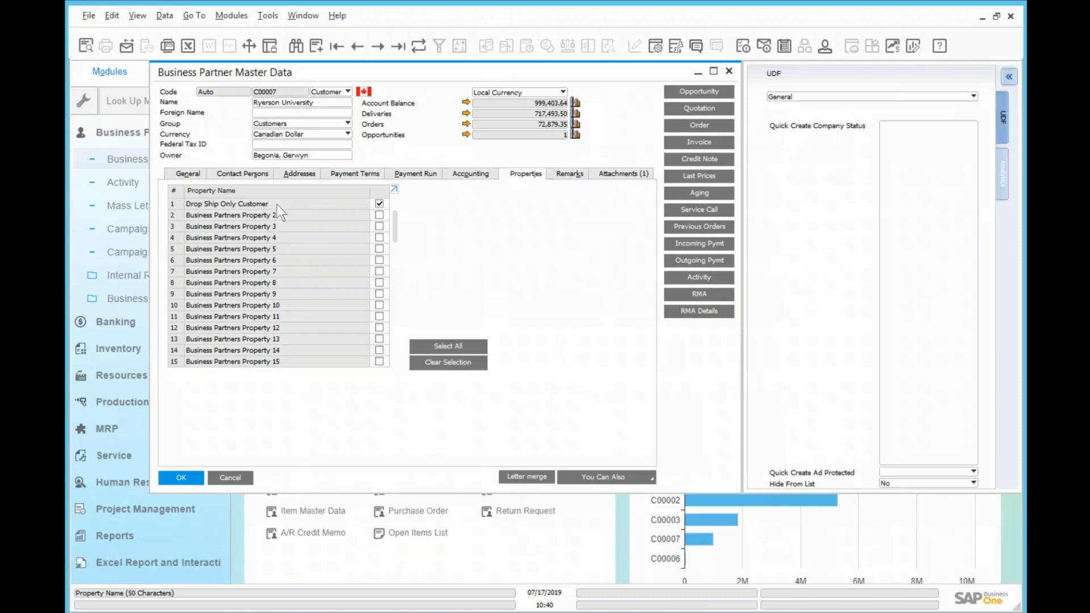
- Close the customer record and open the Sales Analysis report's selection criteria from the sales reports
click(236, 479)
click(115, 133)
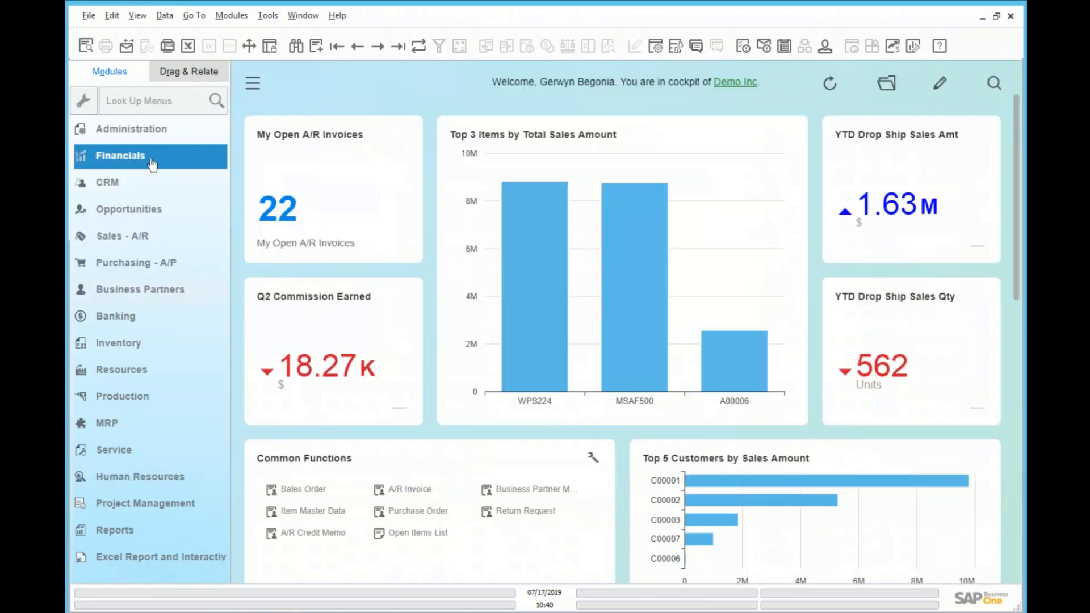
click(122, 236)
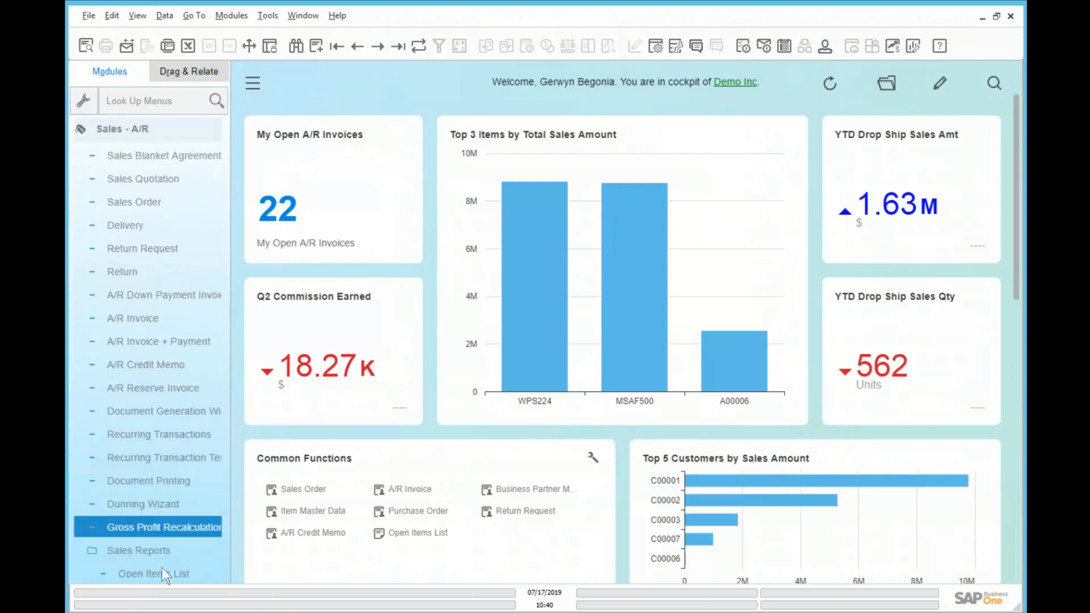
scroll(162, 560, down, 2)
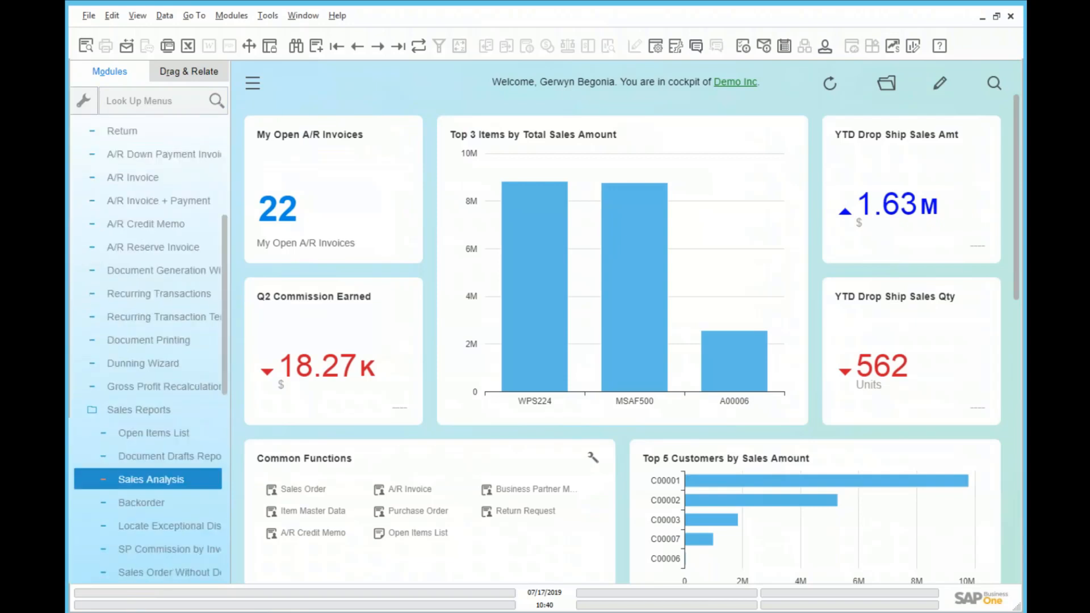
click(190, 477)
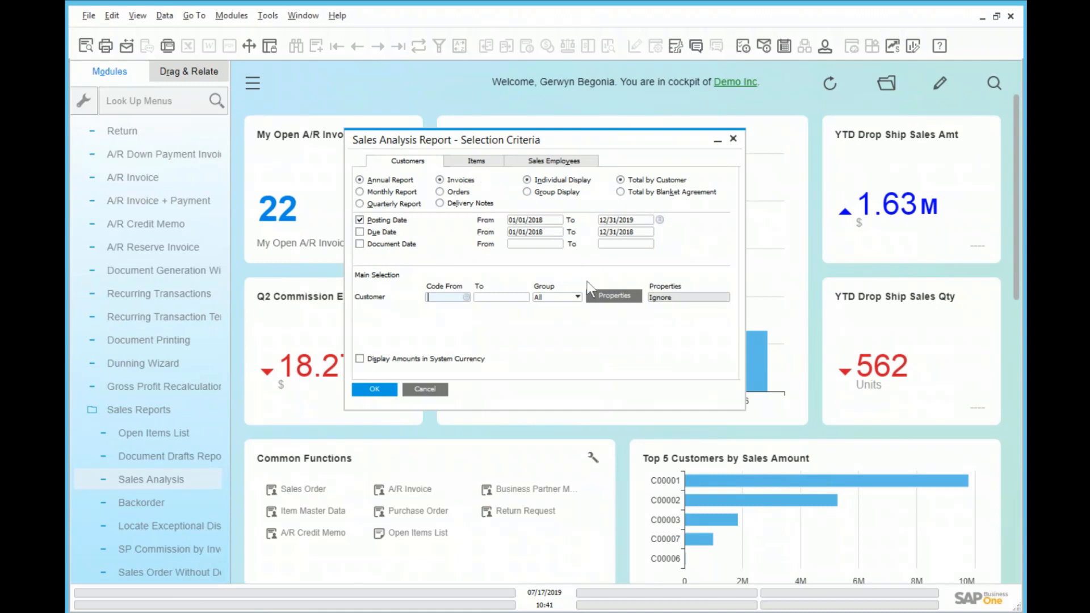
- Limit the Sales Analysis to customers with the Drop Ship Only Customer property and run the annual report
click(596, 296)
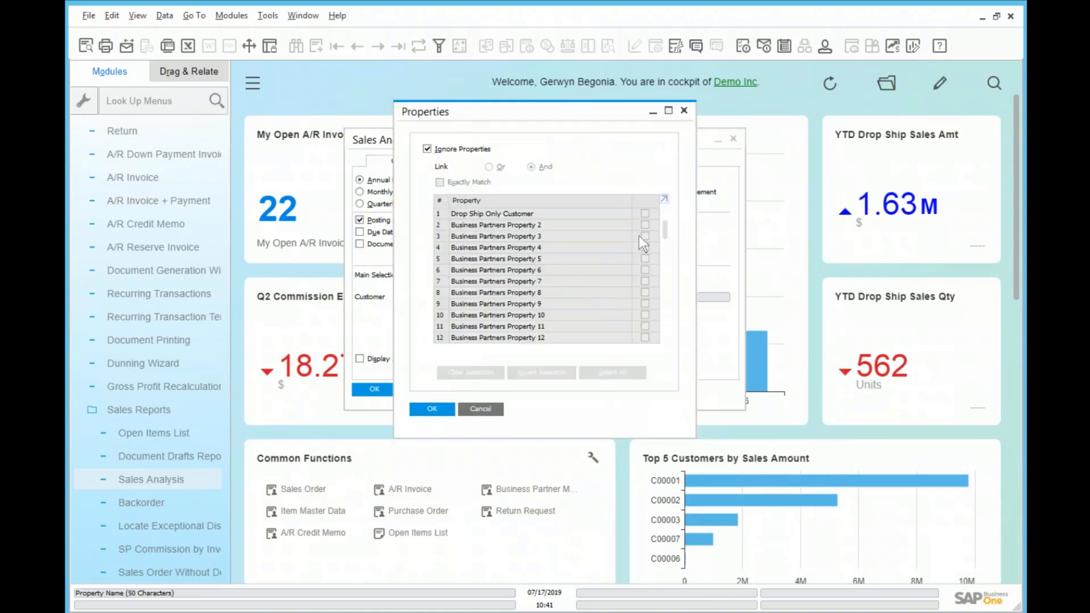
click(432, 145)
click(646, 213)
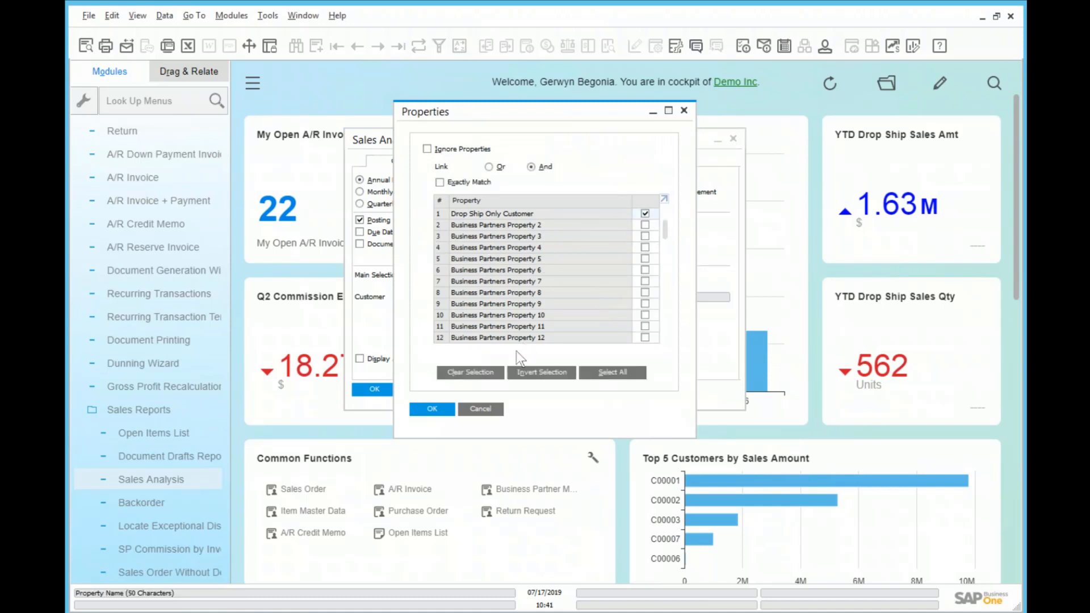
click(433, 409)
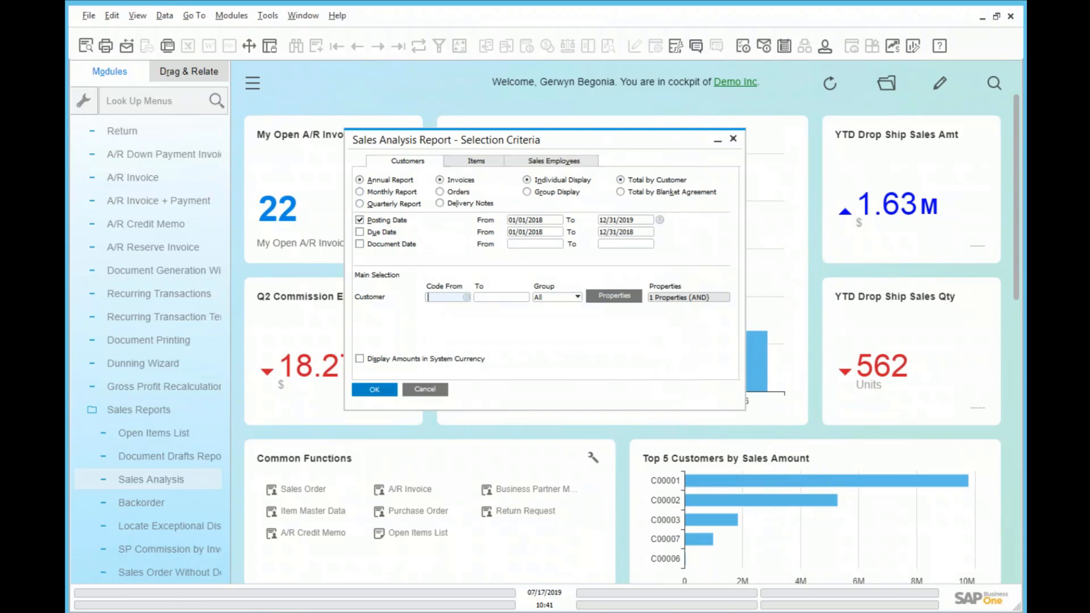
key(Return)
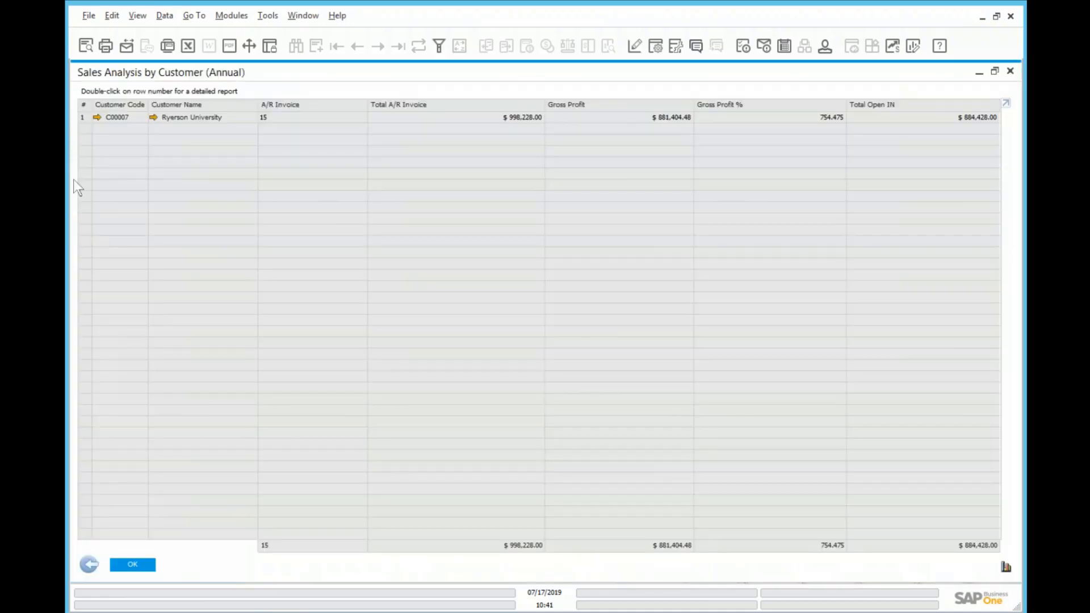
- Examine the detailed sales analysis for Ryerson University, and leave the report and its selection criteria
double_click(83, 116)
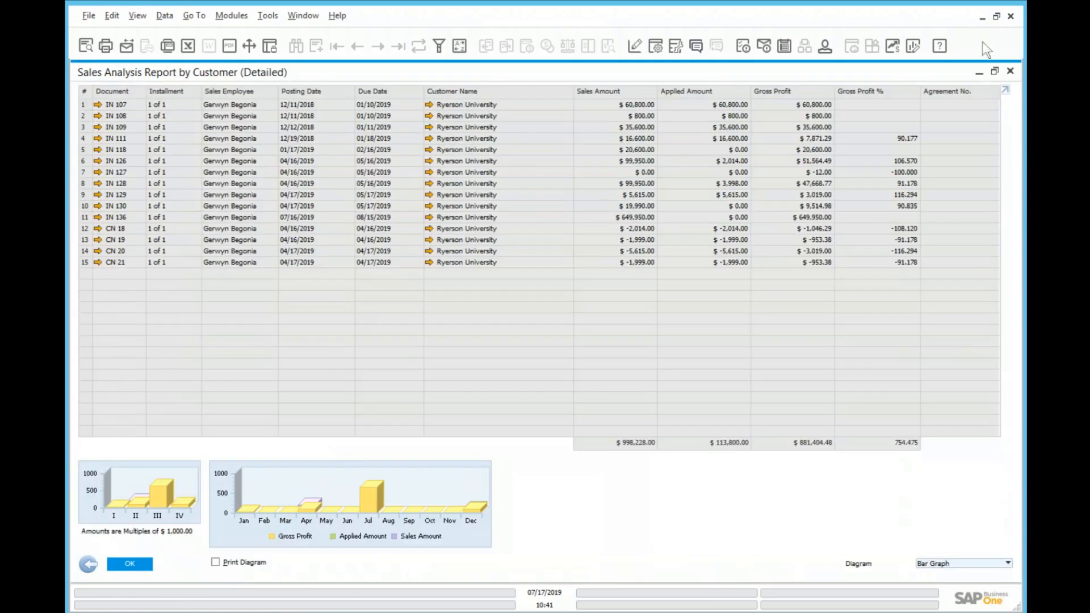
click(1010, 72)
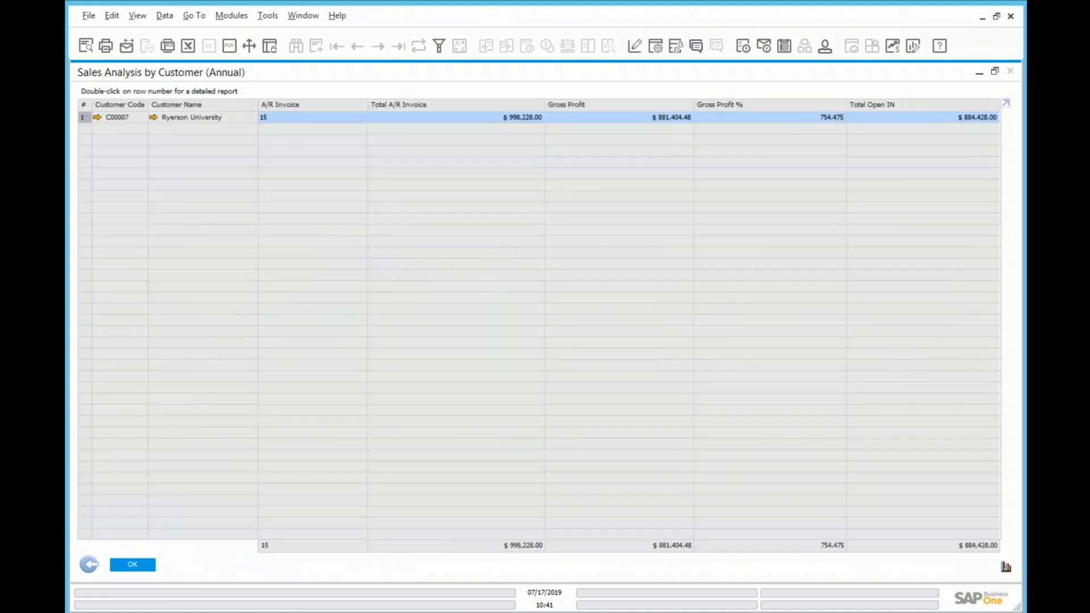
click(89, 565)
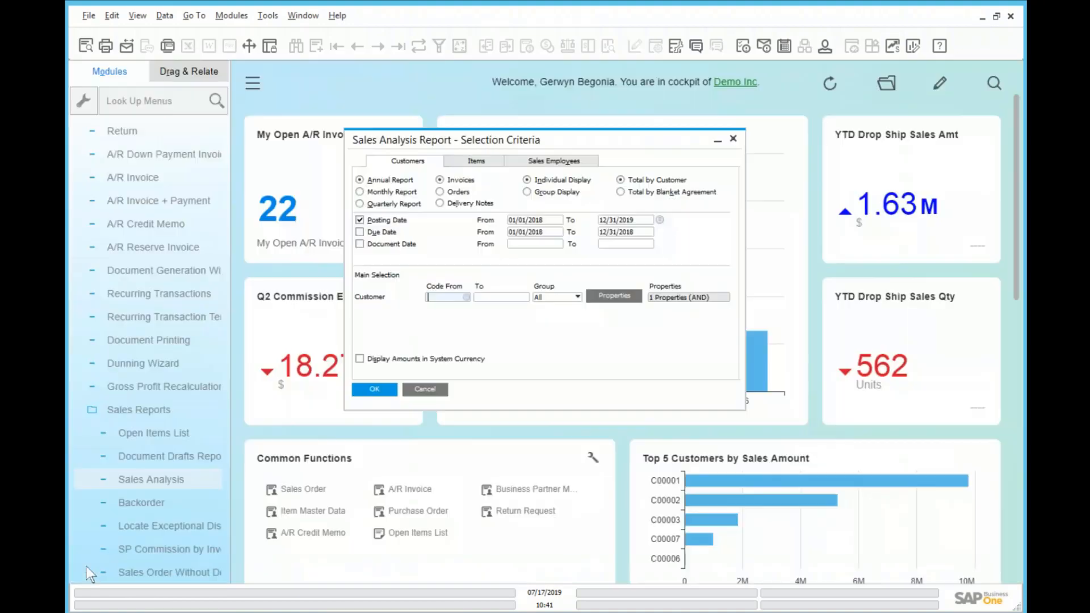
click(424, 390)
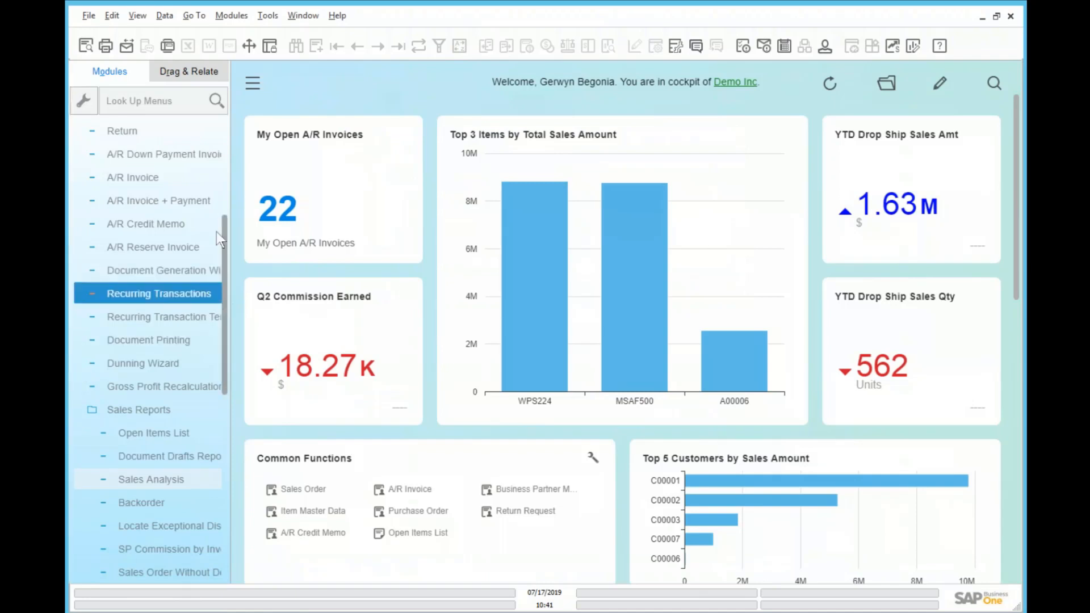
- Search the business partner master data by name for "rye*"
scroll(188, 210, up, 5)
click(138, 232)
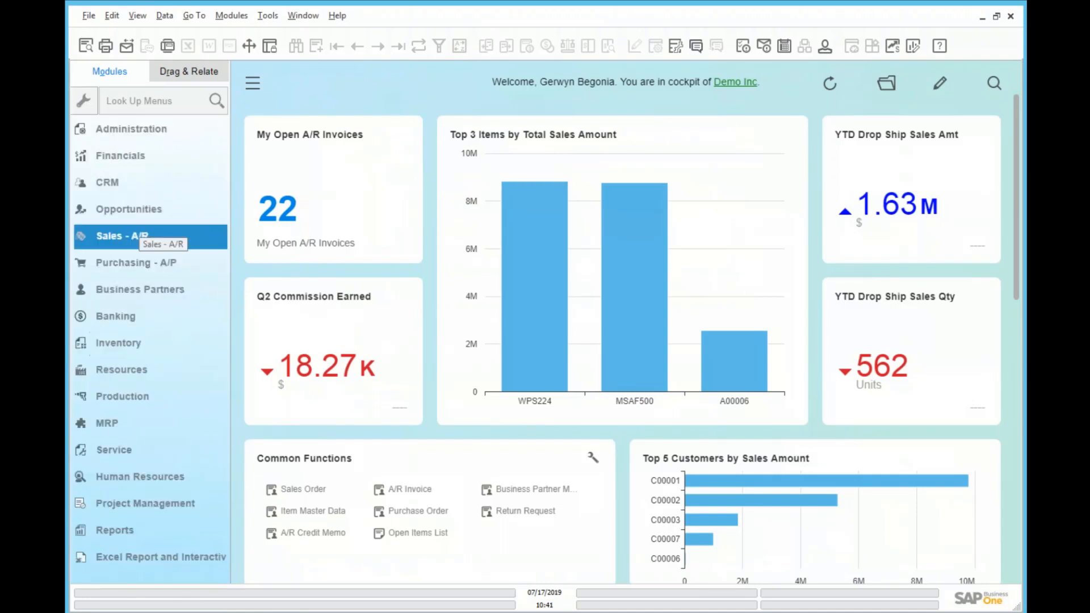
click(155, 294)
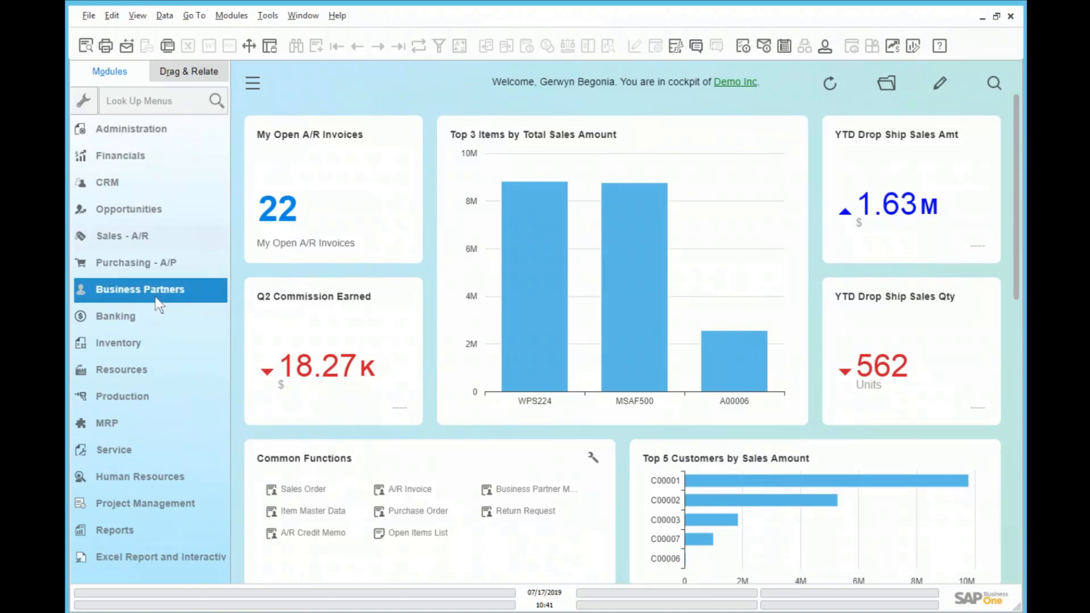
click(159, 162)
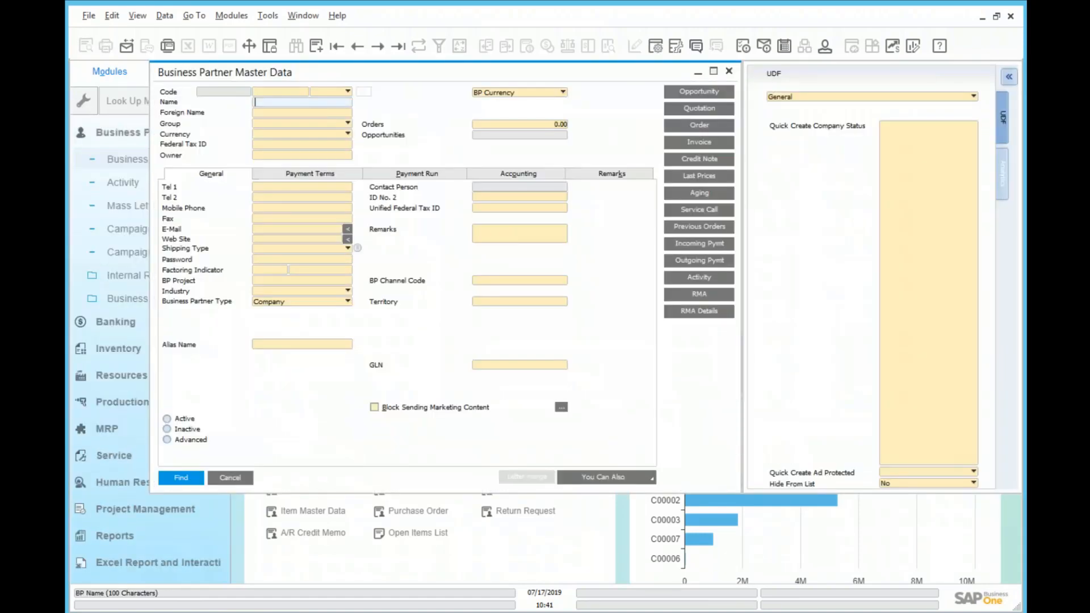
text(rye*)
key(Return)
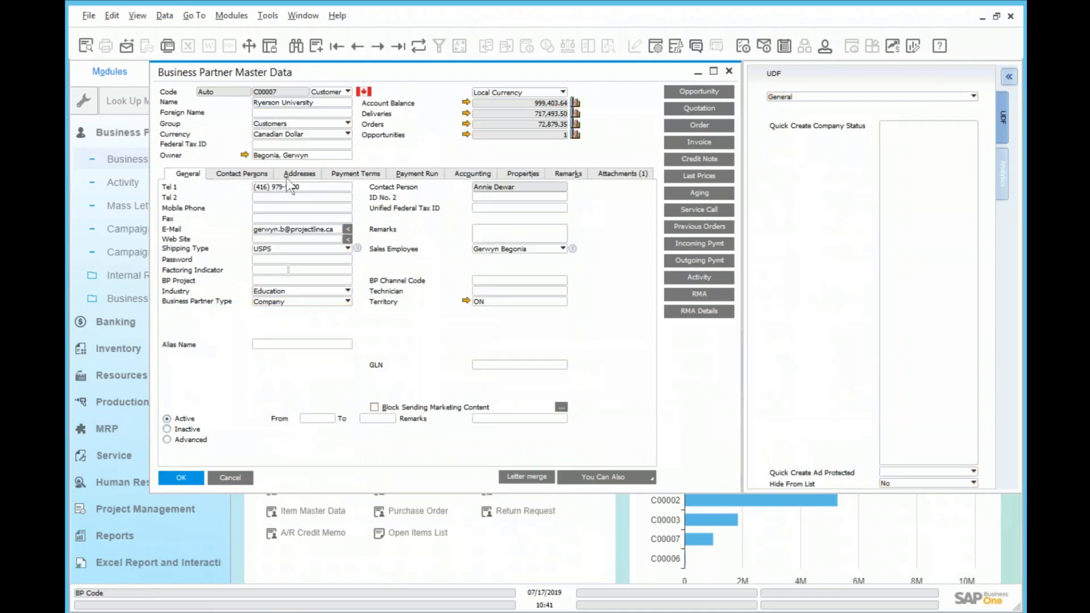
- Check the Default WH field of Ryerson University's ship-to address, and close the customer record
click(288, 180)
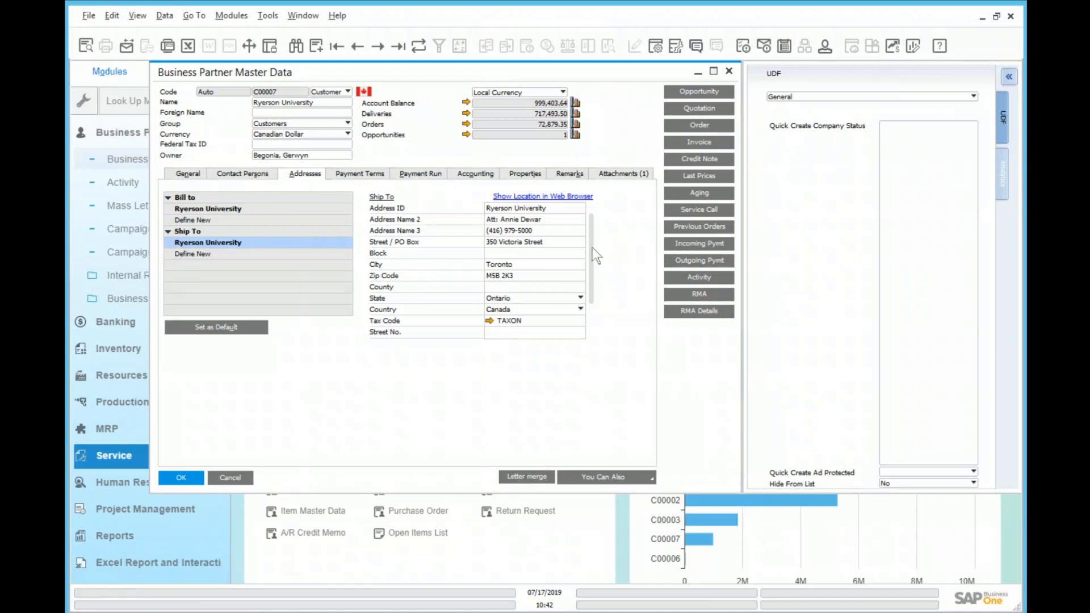
drag(590, 247, 598, 296)
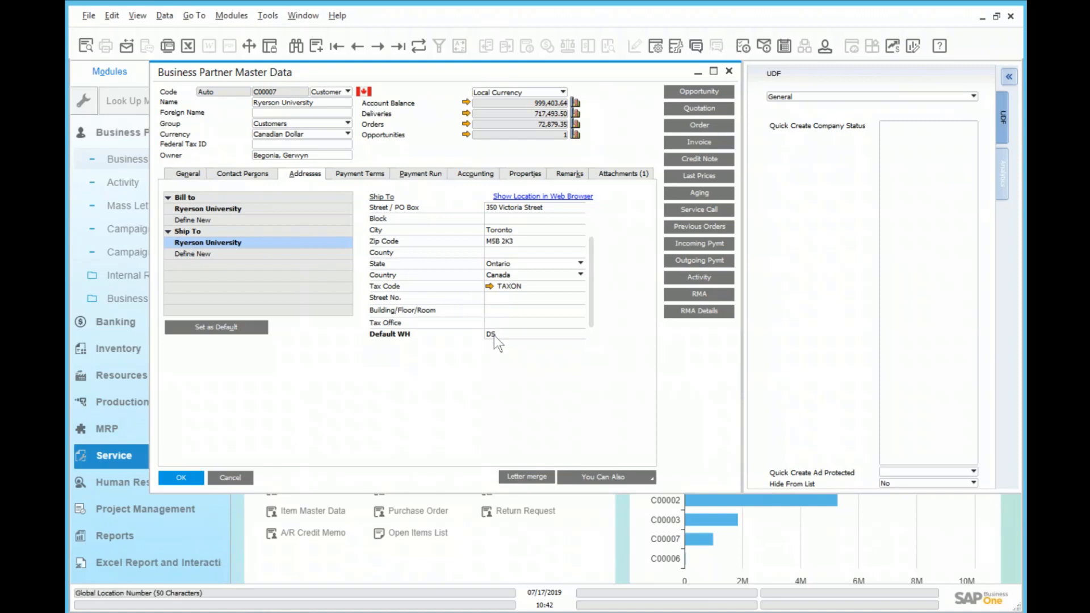
click(240, 479)
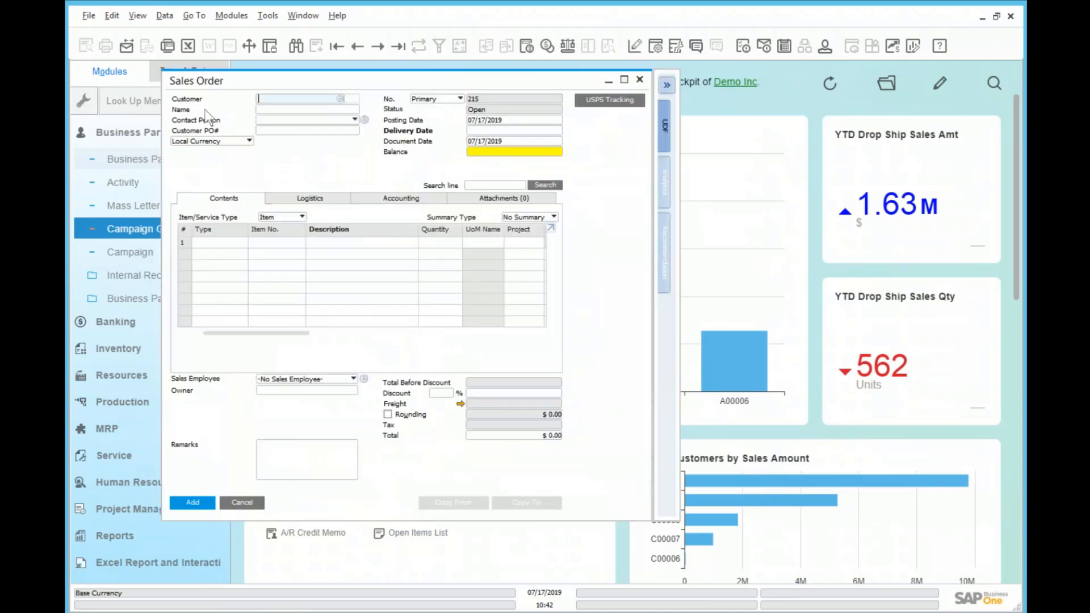
- Maximize the new sales order, enter Ryerson University as its customer, and continue despite the credit limit
click(624, 80)
key(Tab)
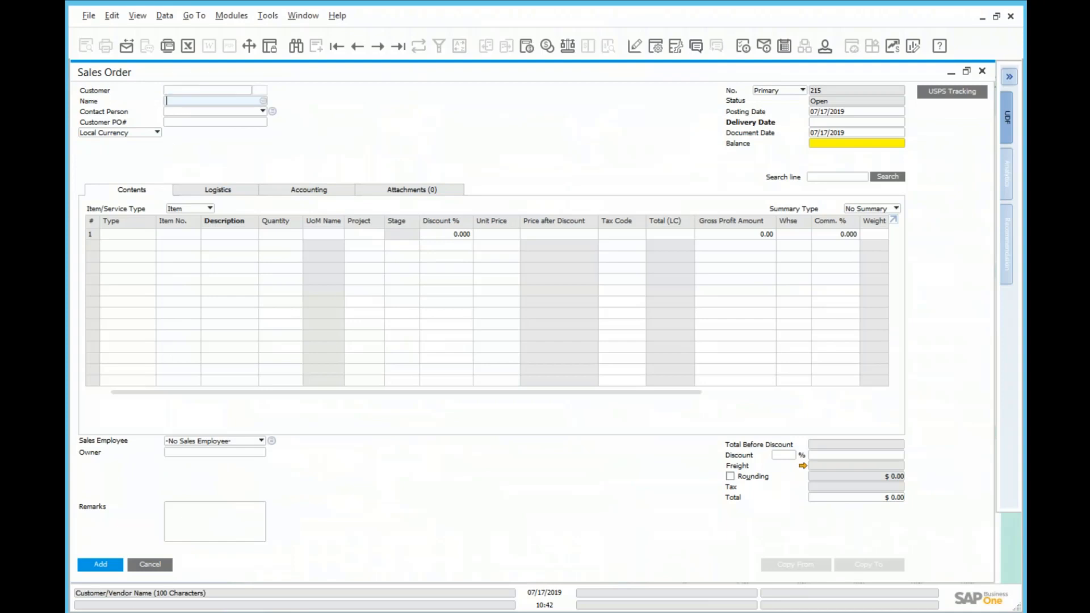
text(ryers)
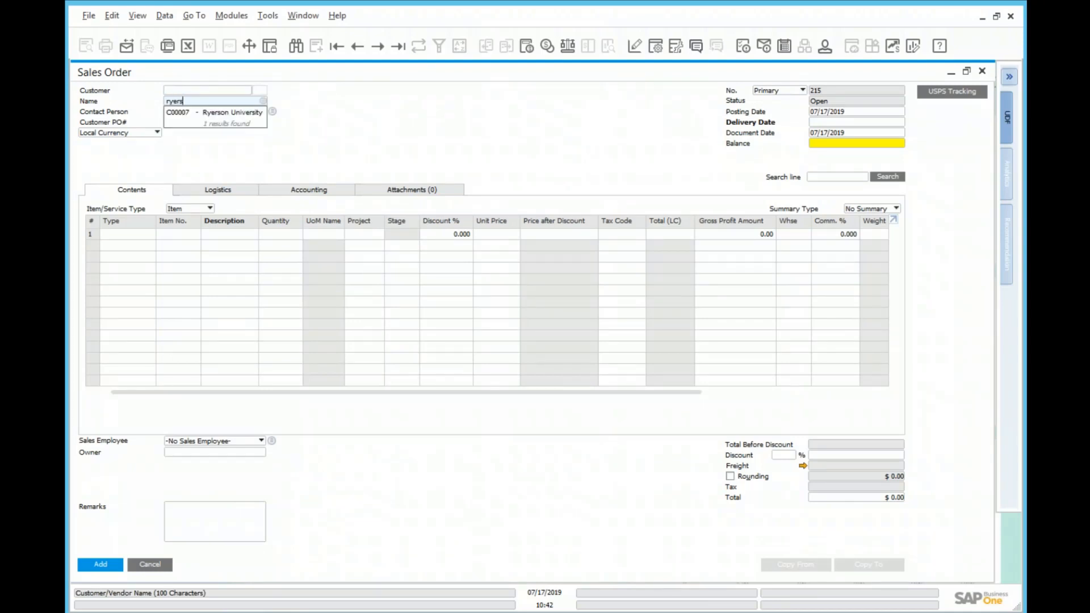
key(Tab)
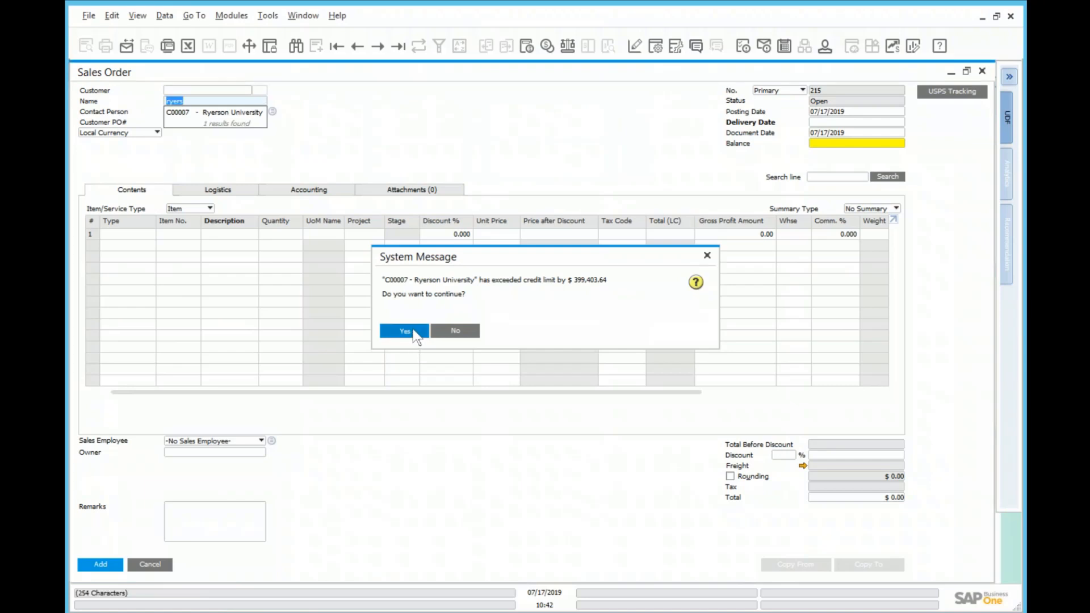
click(410, 330)
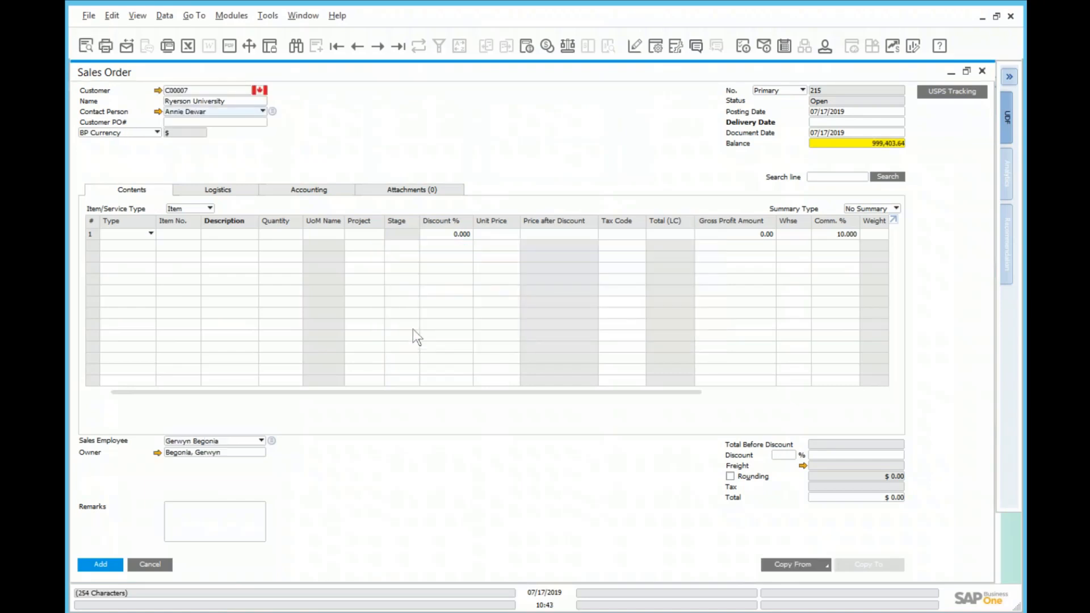
- Review the ship-to addresses in the sales order's logistics details, keeping Ryerson University selected
click(240, 187)
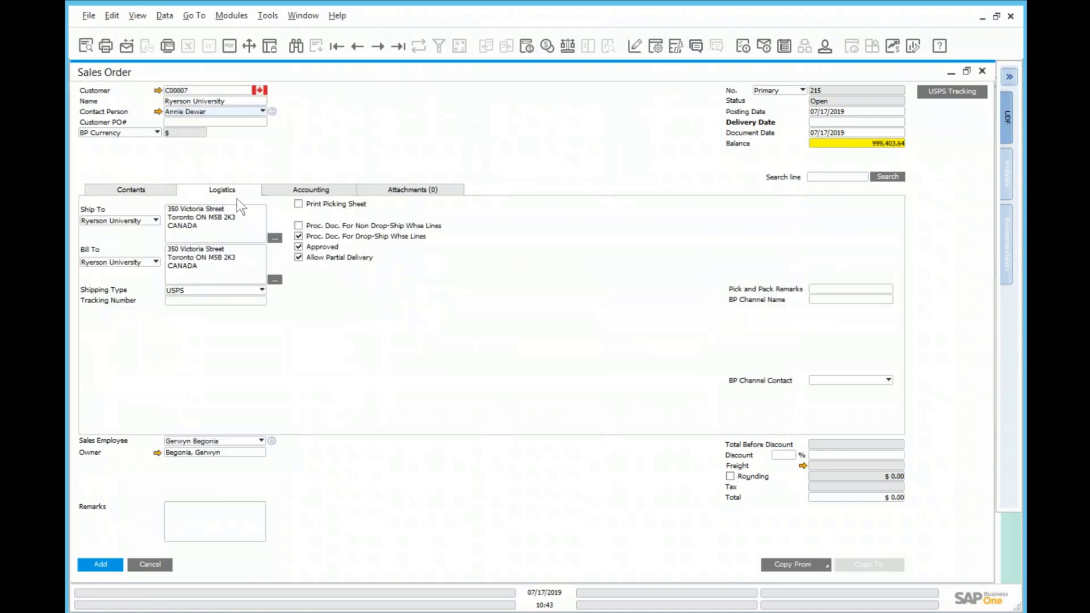
click(142, 222)
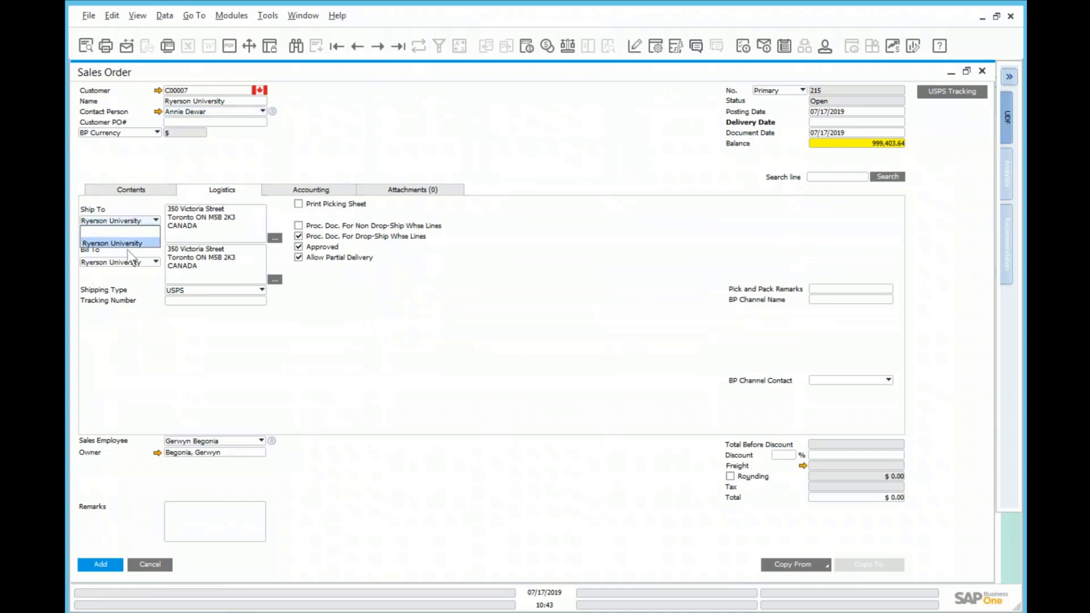
click(128, 247)
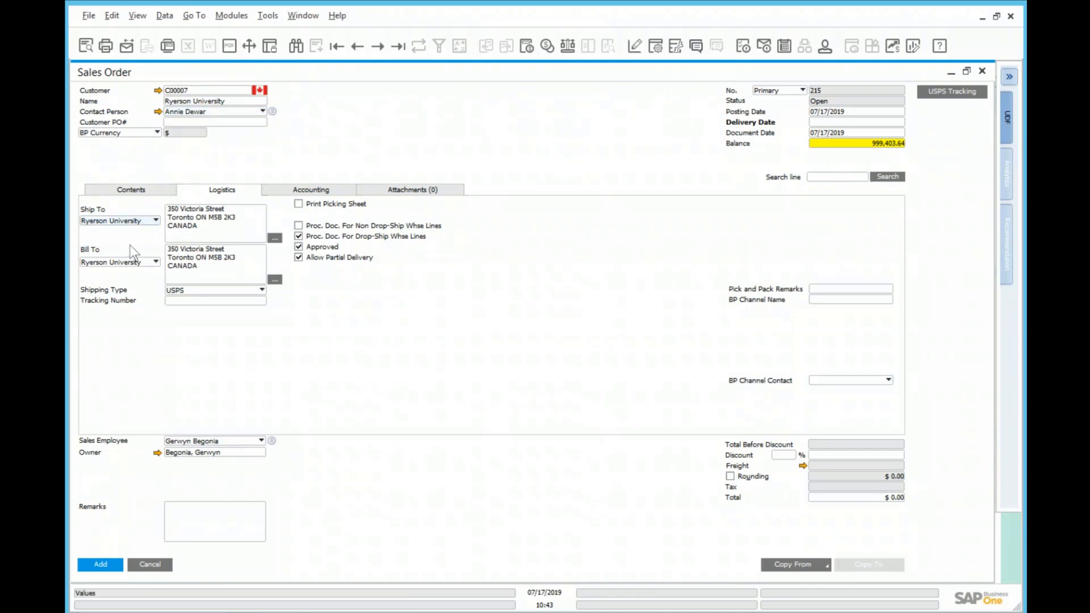
- Add item A00005, the Honeywell gas detector from the Gas Detection group, to the first line of the sales order
click(144, 189)
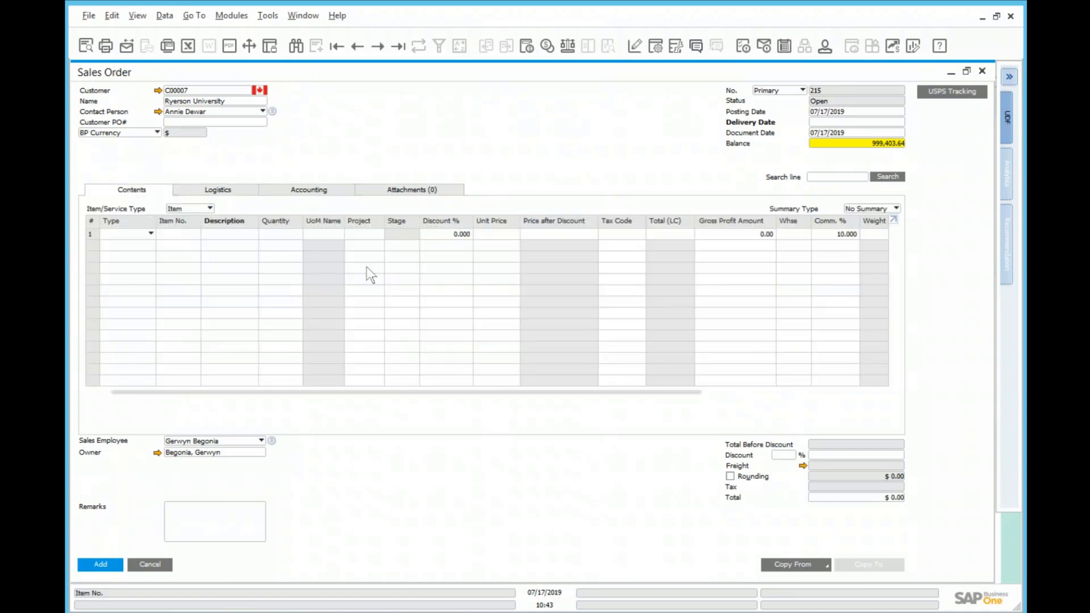
click(180, 234)
key(Tab)
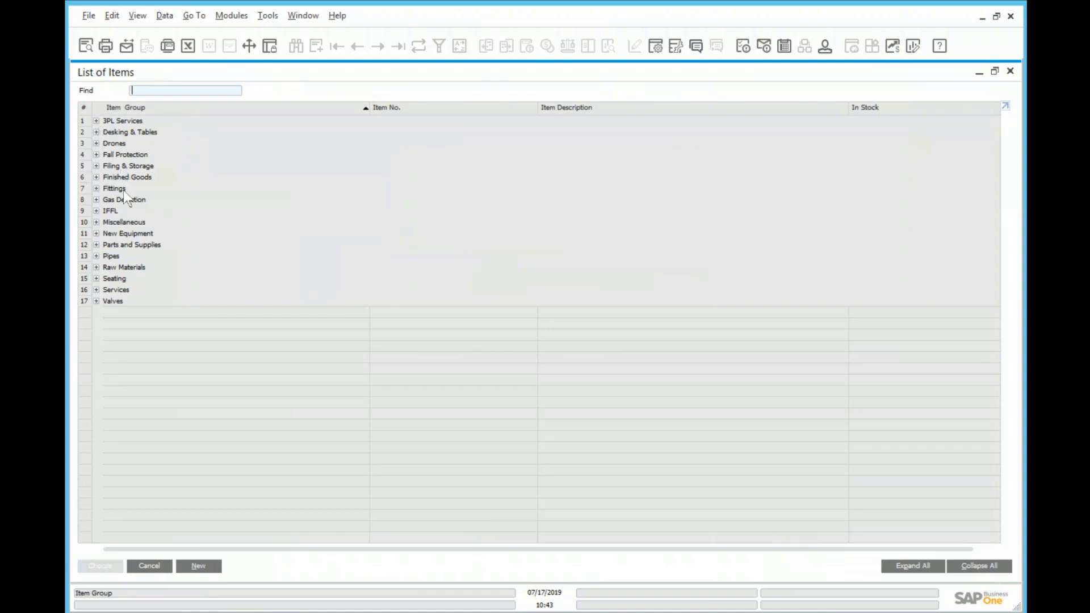
click(95, 200)
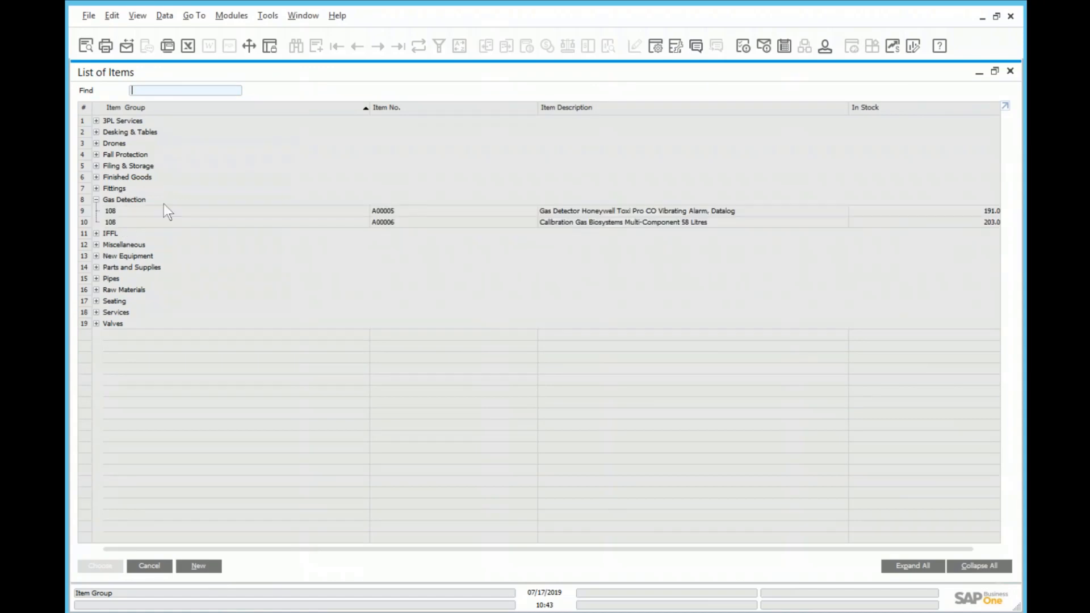
click(243, 211)
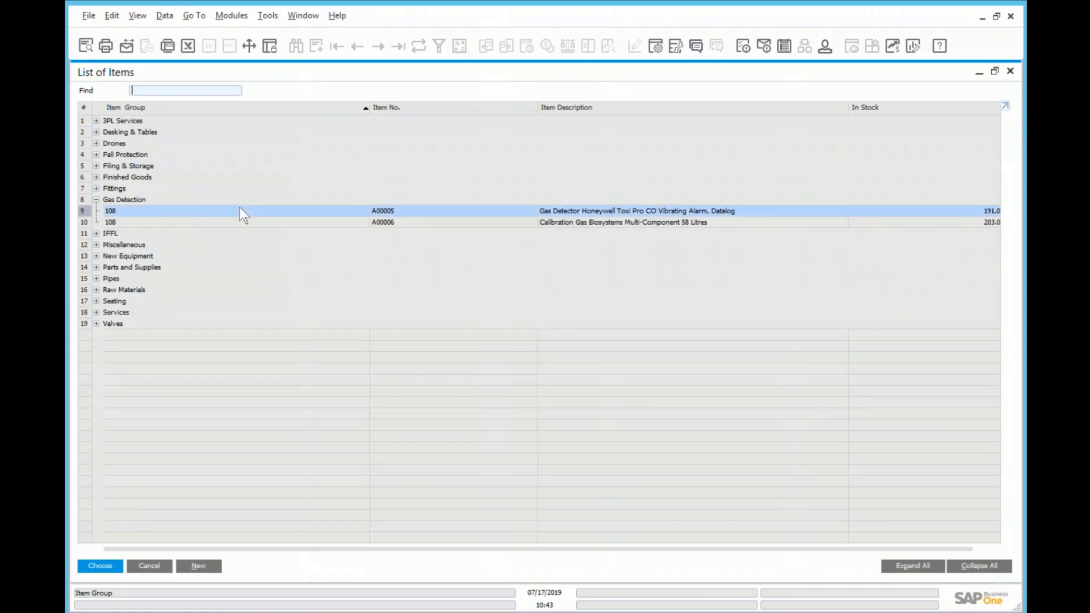
double_click(240, 207)
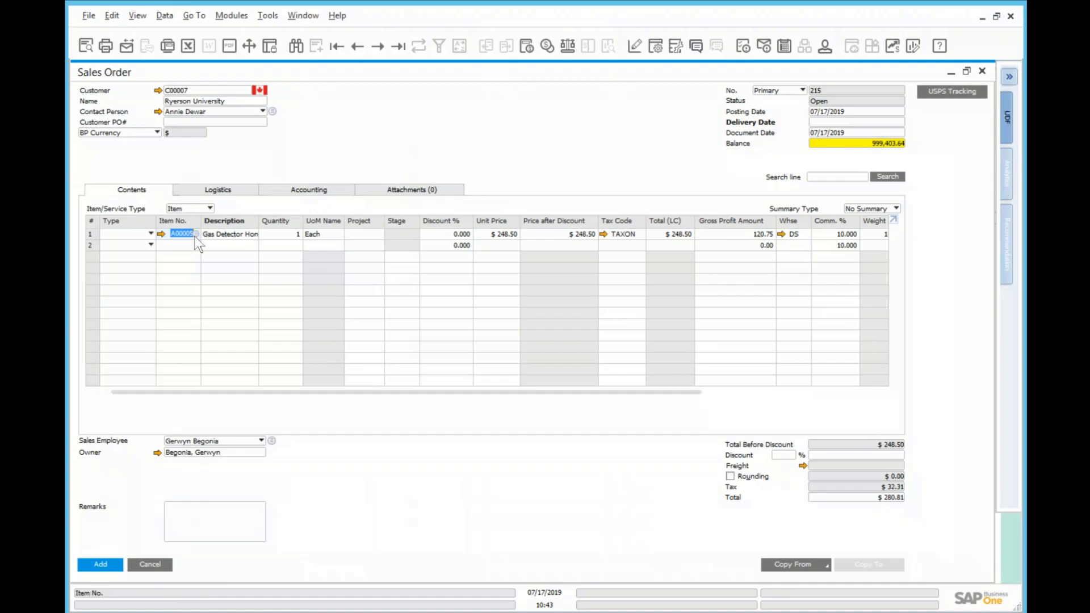
- Check the default warehouse in item A00005's inventory data, and return to the sales order
click(161, 234)
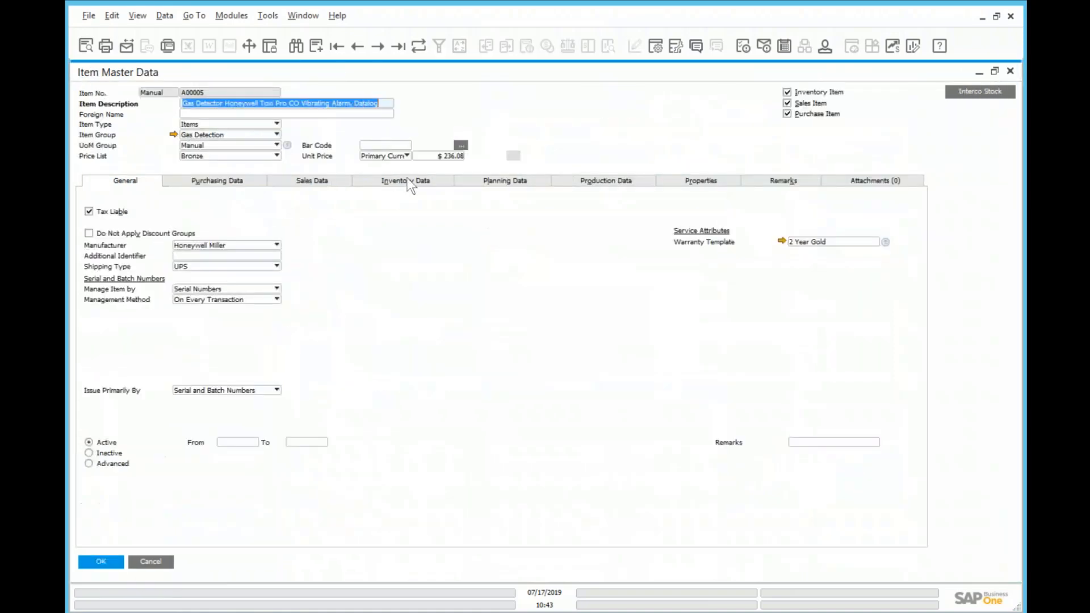
click(407, 180)
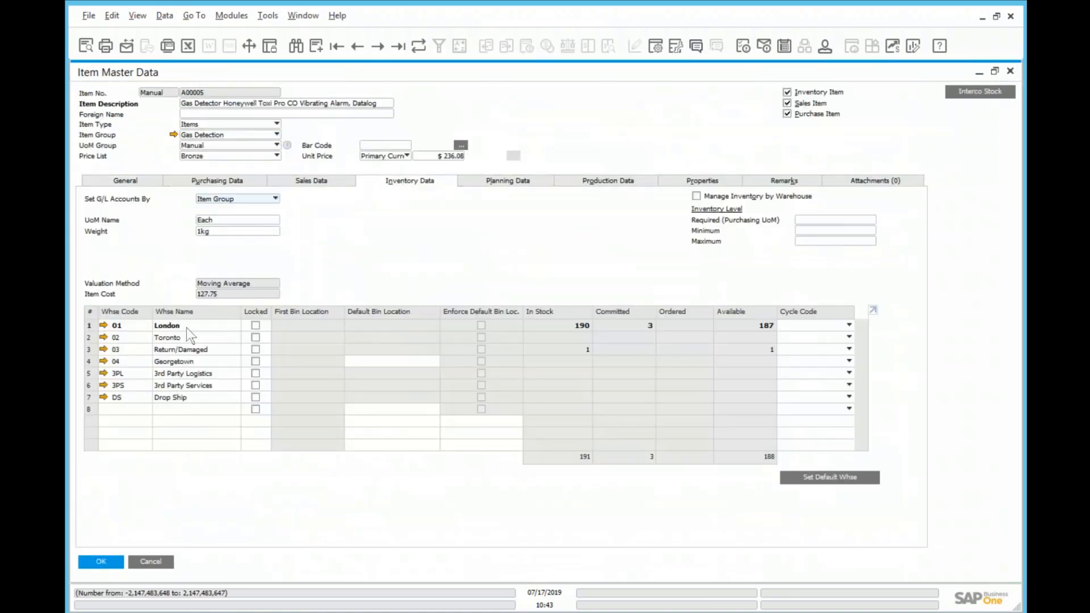
click(163, 563)
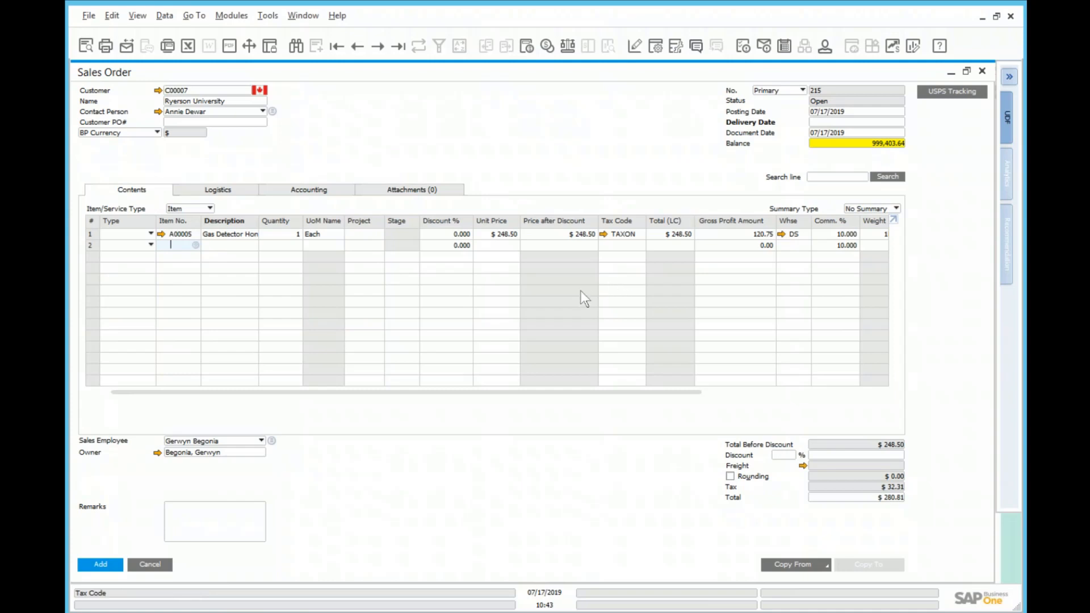
- Add item MSAF500, the Morgana AF500 Digital System from the New Equipment group, to the second line of the sales order
key(Tab)
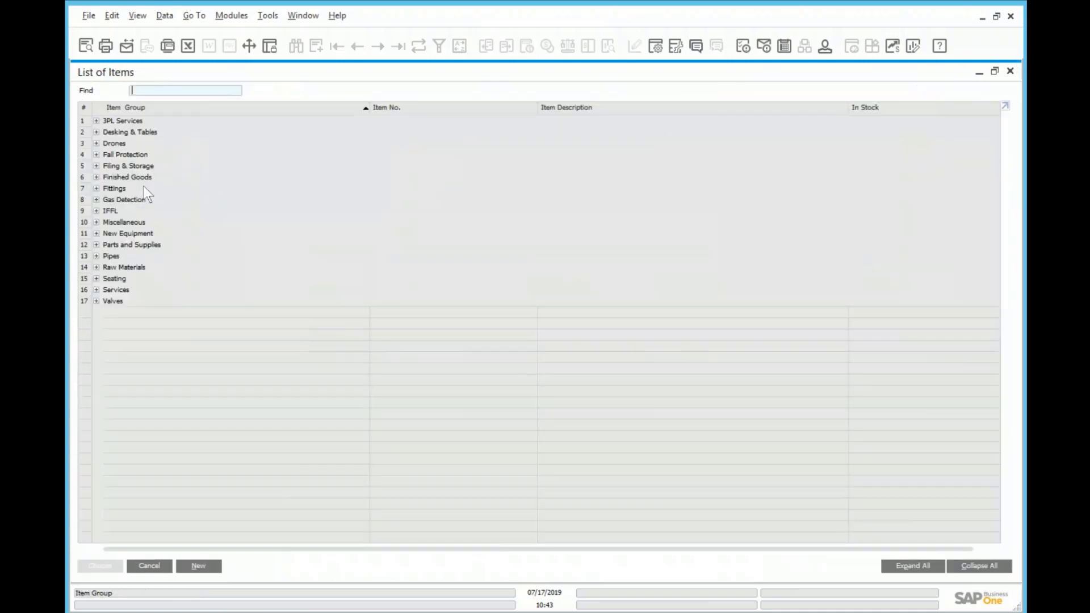
click(97, 176)
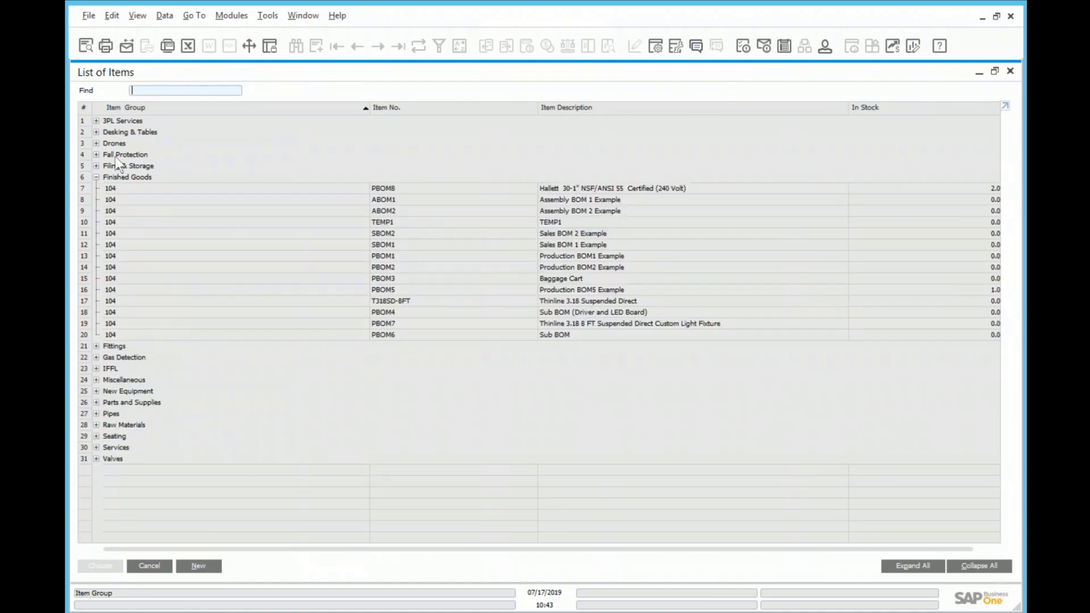
click(97, 177)
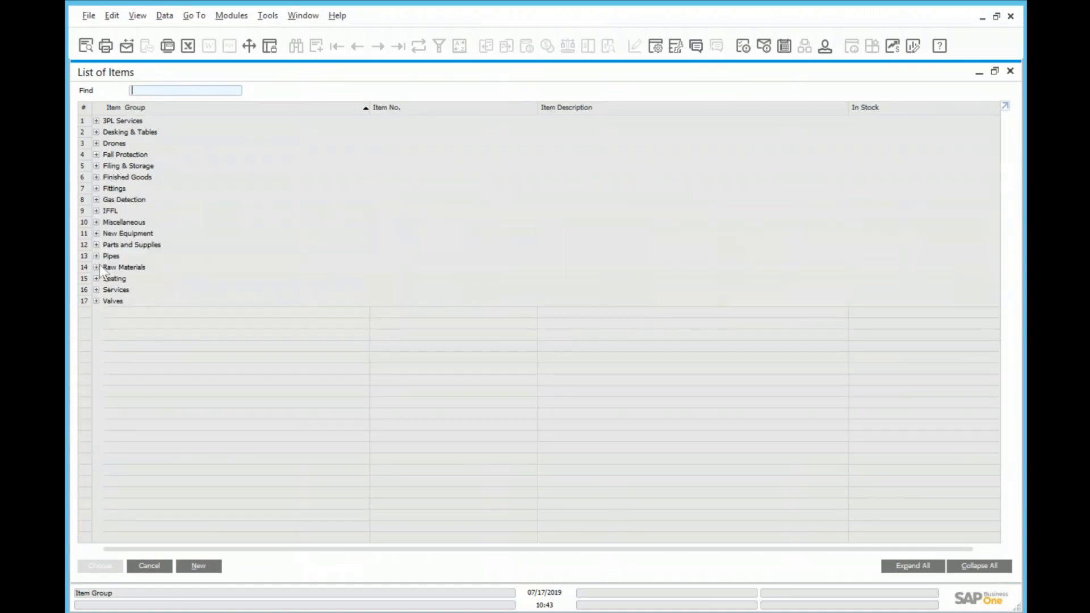
click(96, 233)
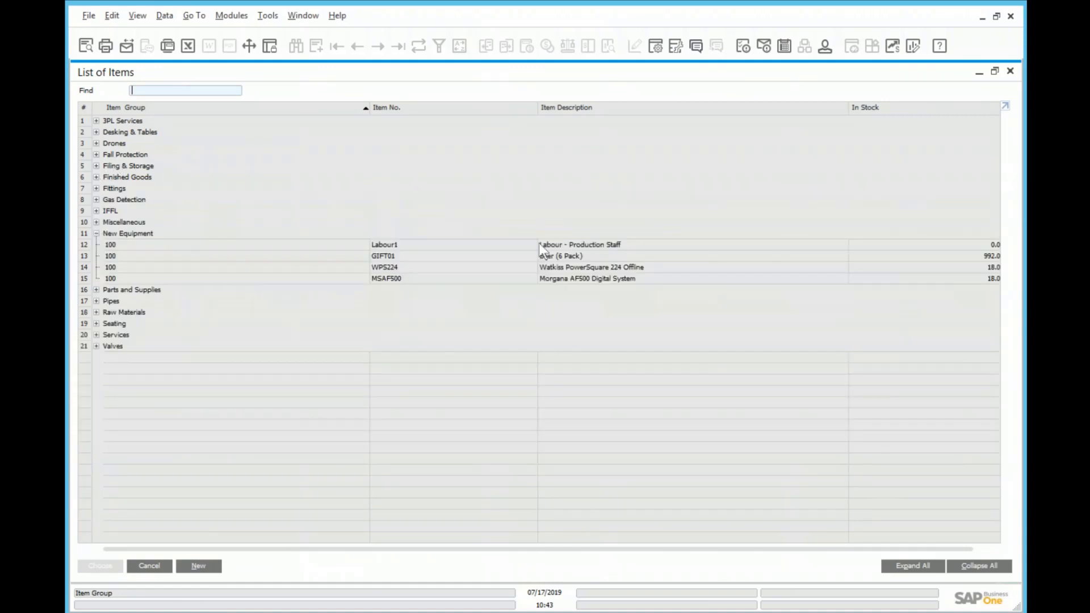
double_click(555, 278)
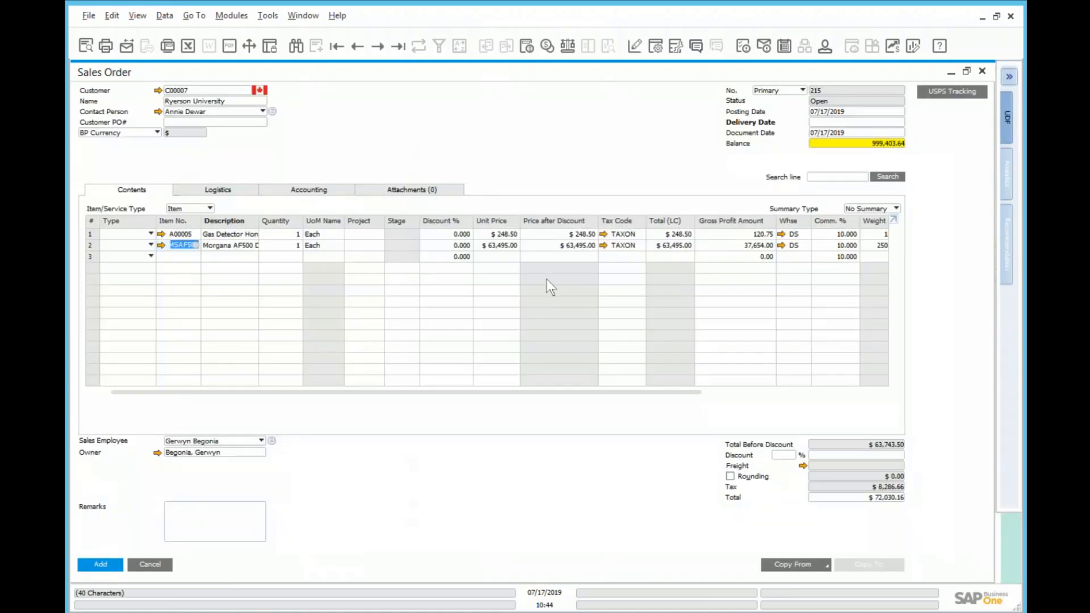
- Check the default warehouse in item MSAF500's inventory data, and discard the Ryerson University sales order
click(160, 244)
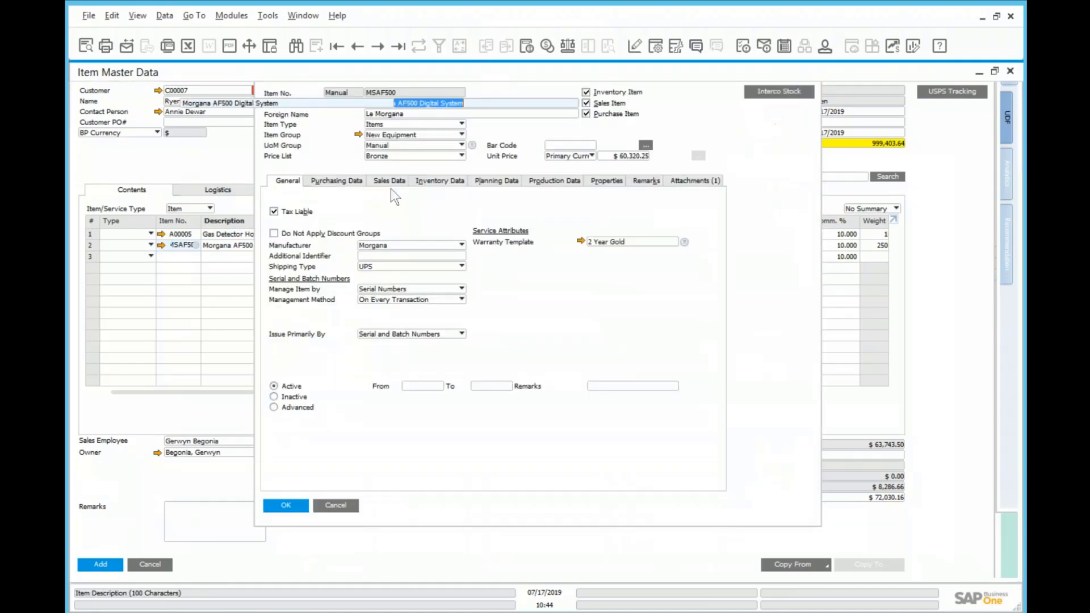
click(412, 177)
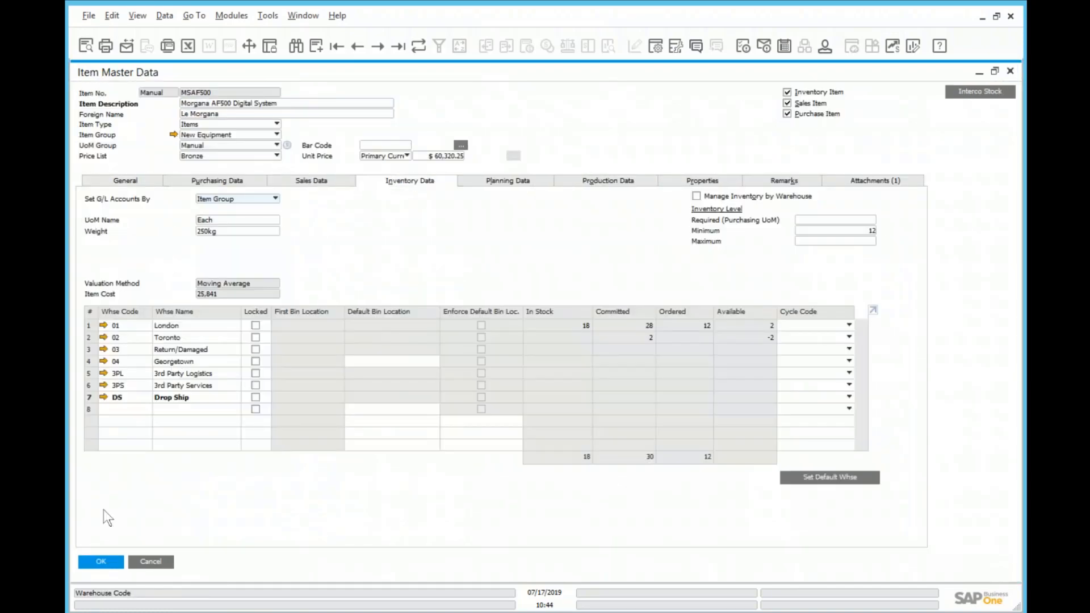
click(151, 562)
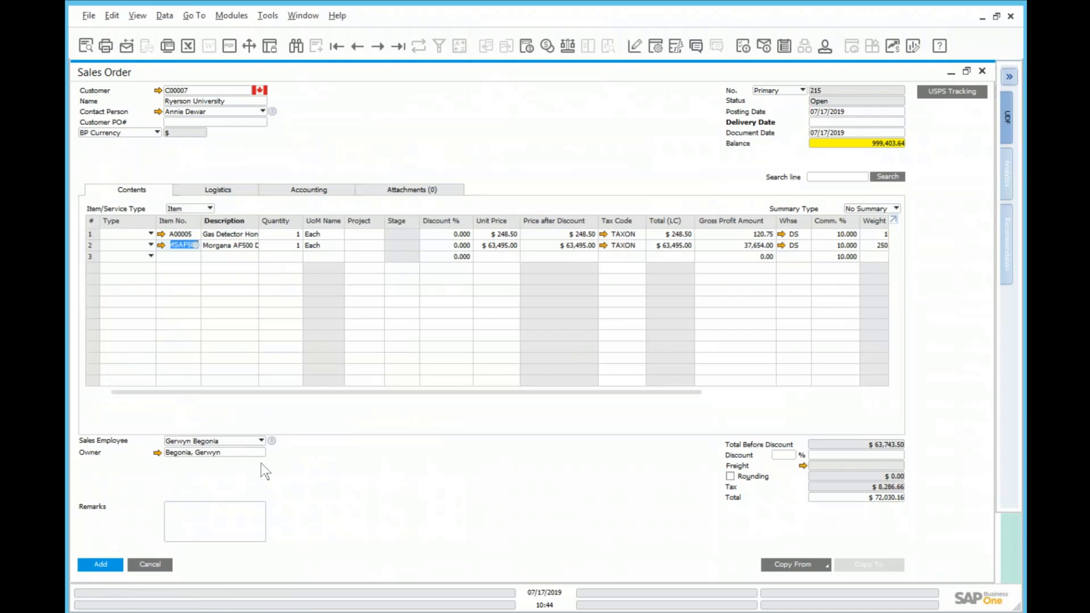
click(151, 565)
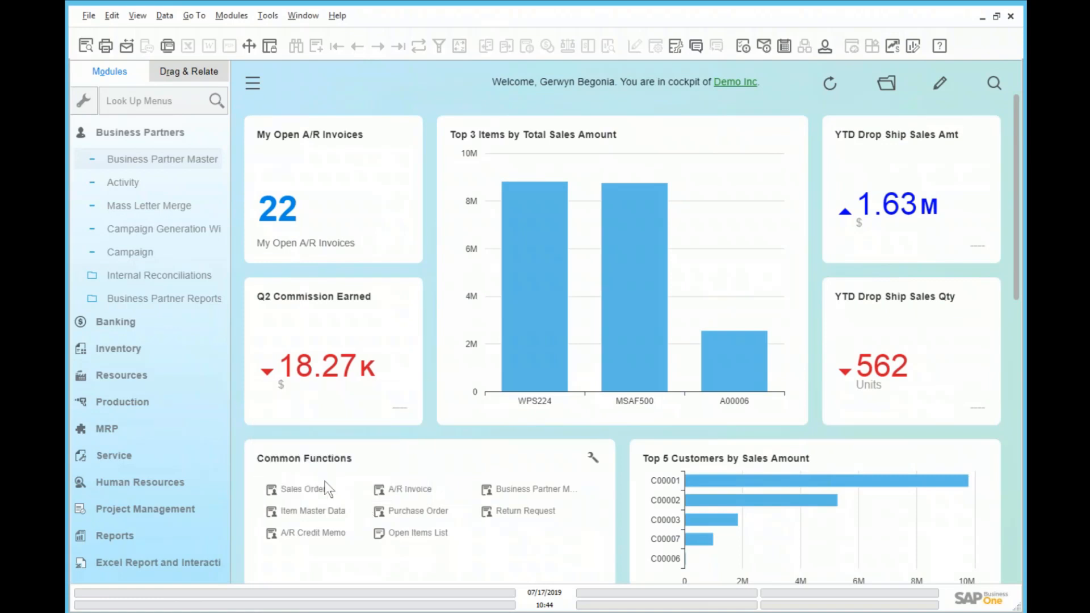
- Start a new sales order with DWH Inc. as its customer
click(320, 488)
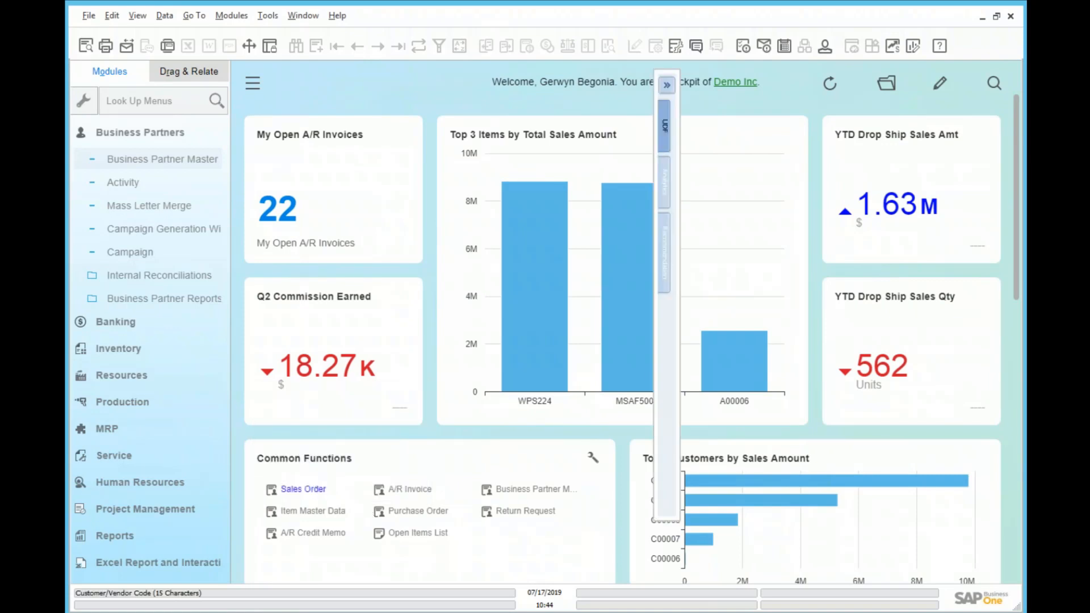
key(Tab)
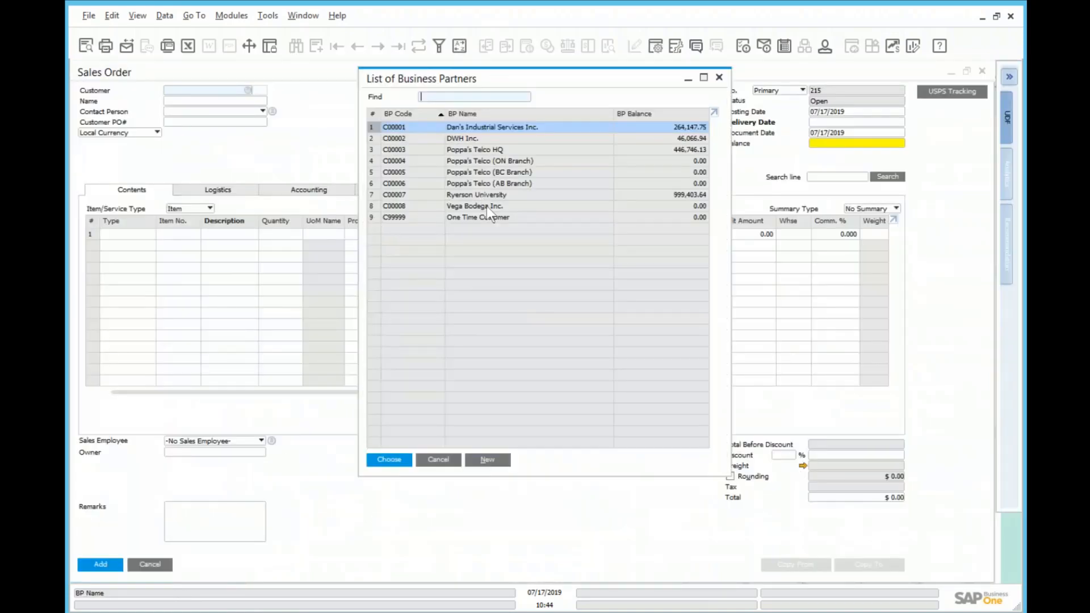
click(485, 137)
double_click(485, 138)
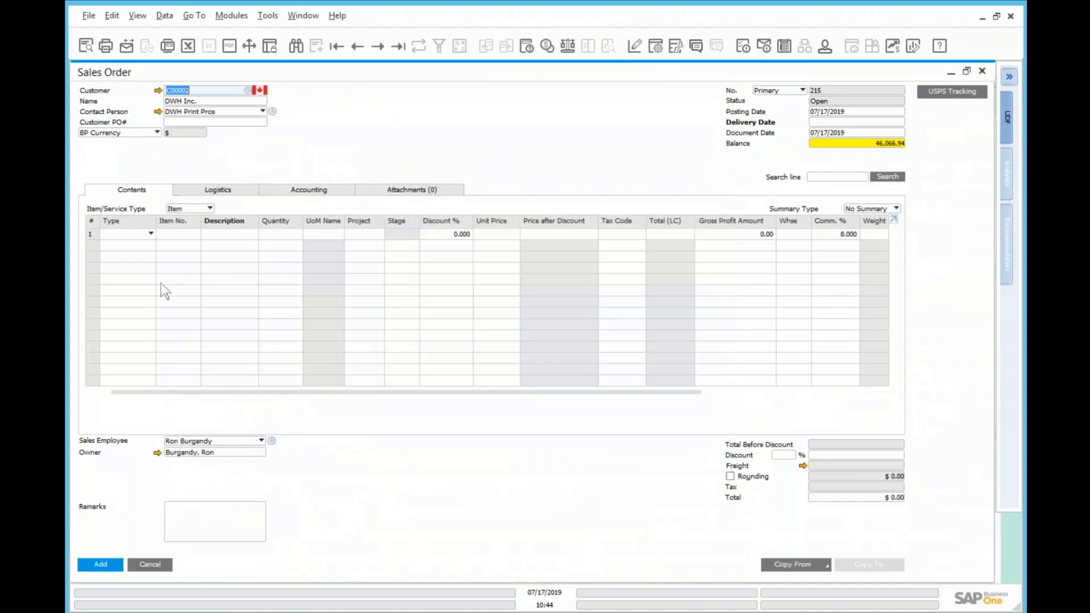
- Add item MSAF500 from the New Equipment group to the first line of the DWH Inc. sales order
click(183, 232)
key(Tab)
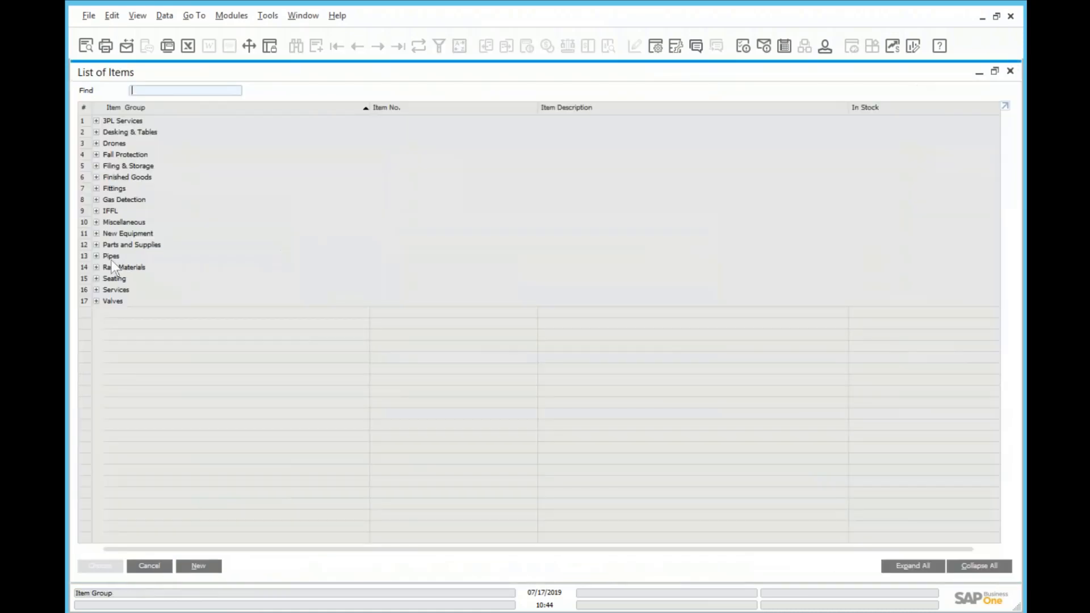
click(101, 235)
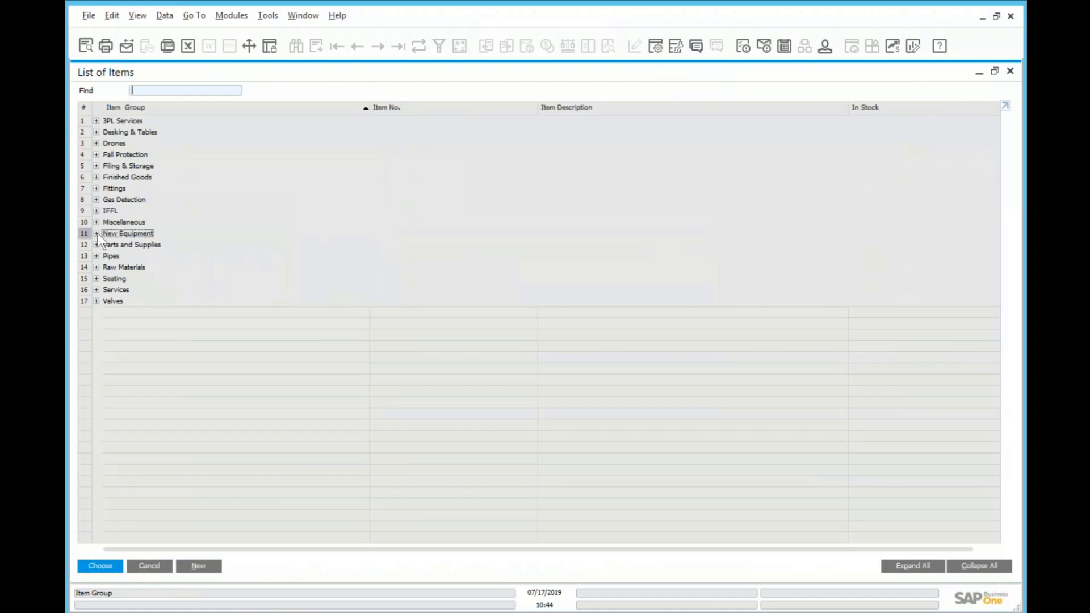
click(96, 233)
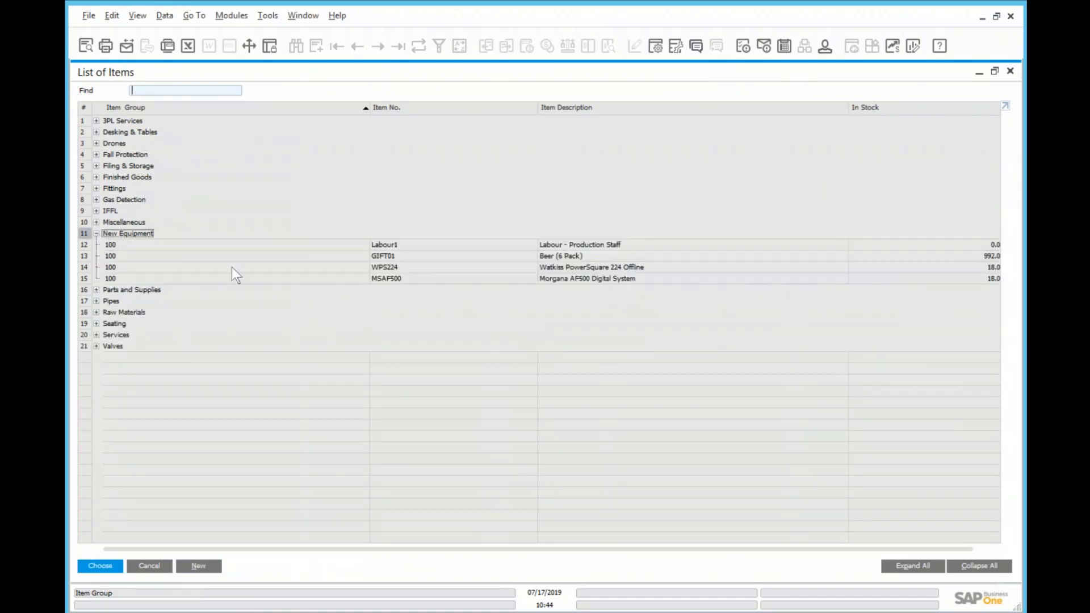
double_click(456, 275)
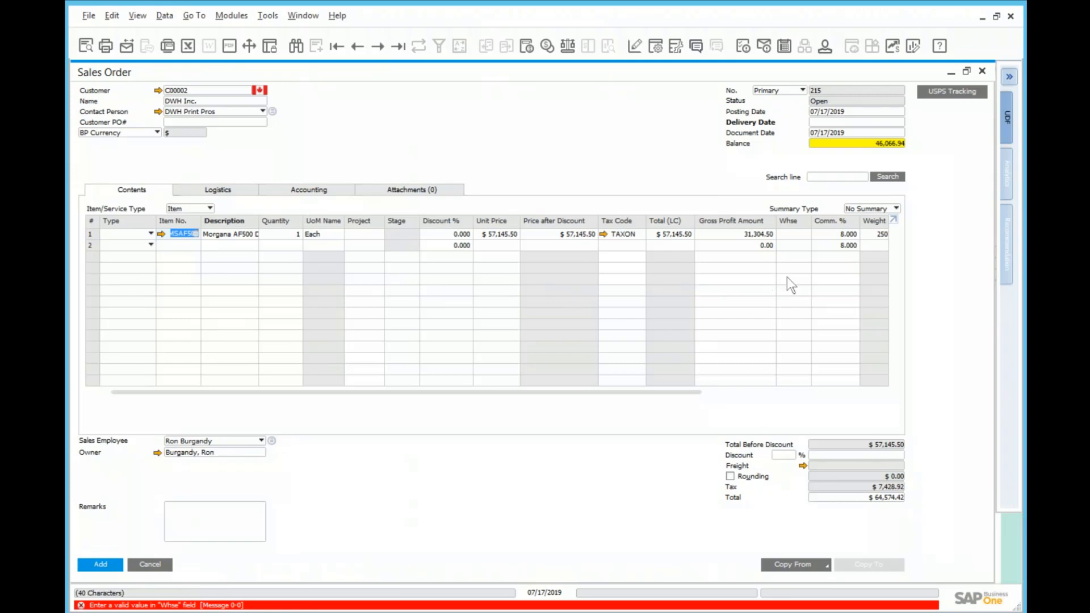
- Compare the order line's warehouse with the default warehouse in item MSAF500's inventory data, and discard the DWH Inc. order
drag(635, 391, 672, 383)
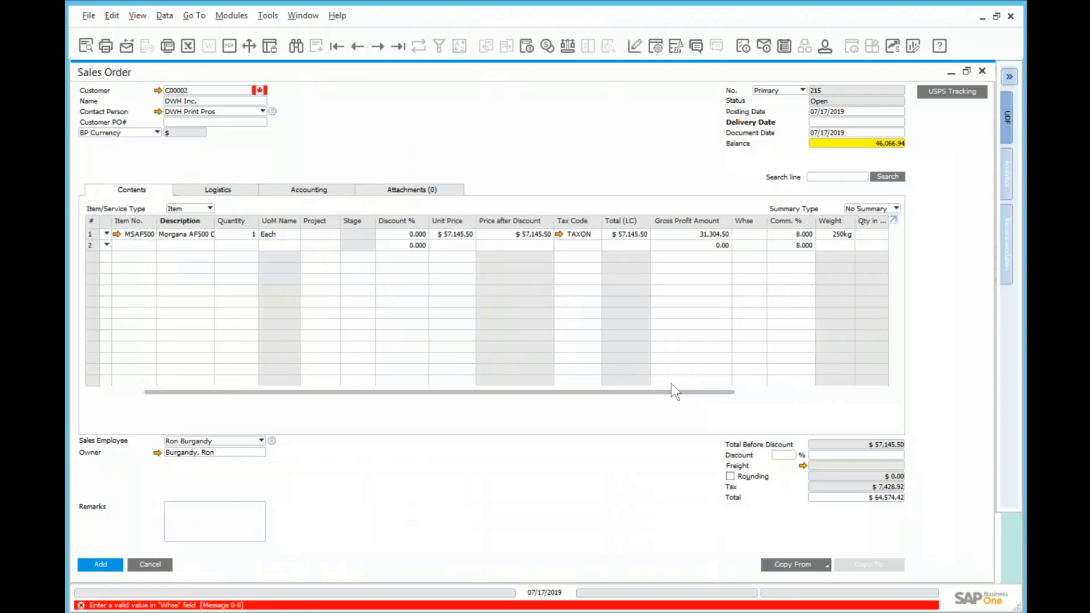
click(733, 236)
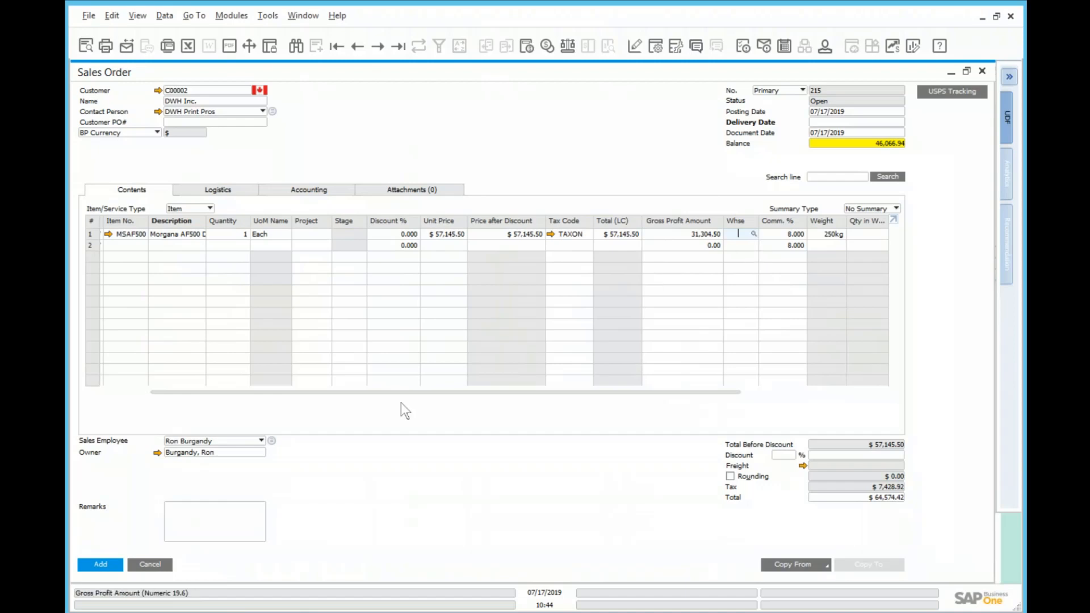
click(108, 234)
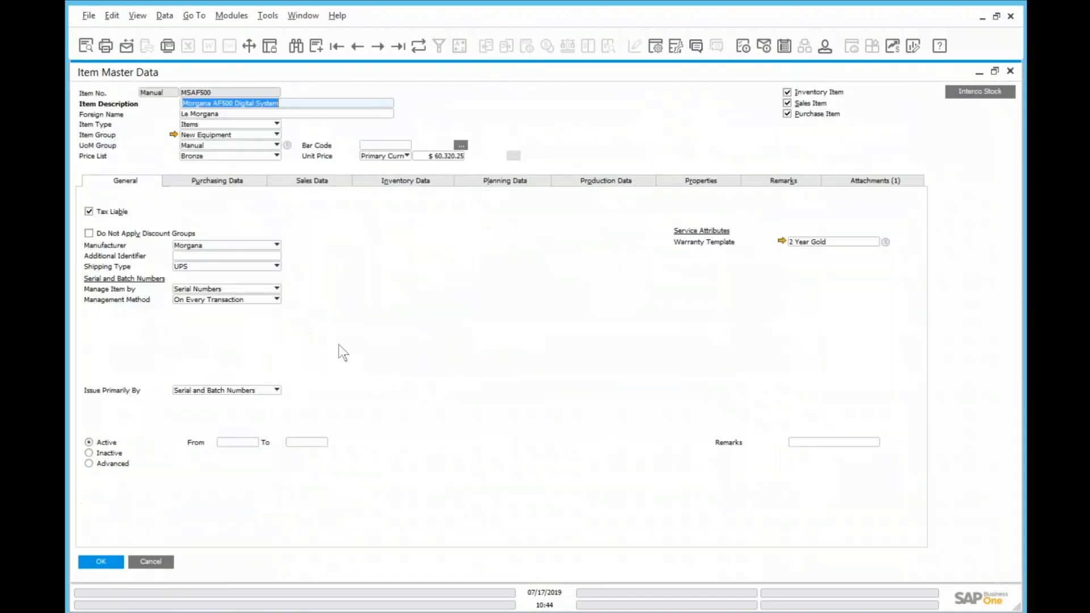
click(438, 178)
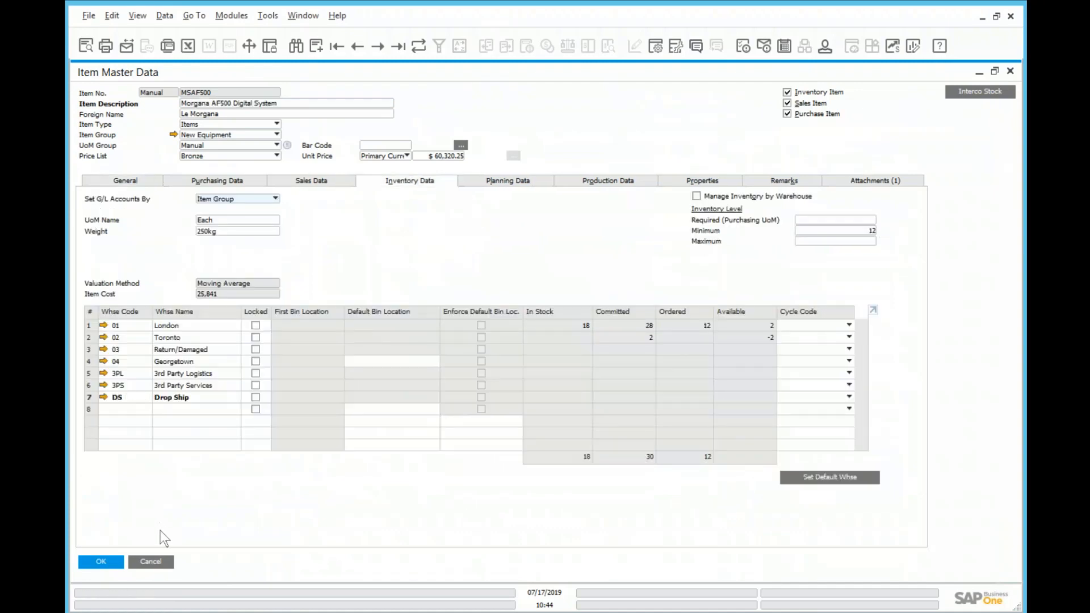
click(143, 563)
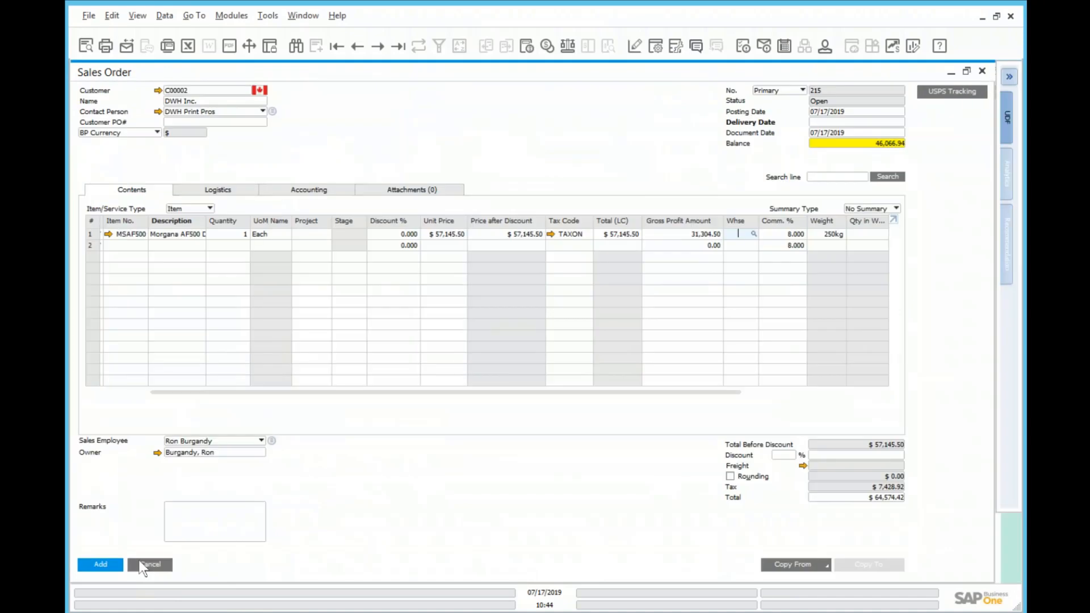
click(143, 565)
- Open a blank sales order from the Sales - A/R module
click(105, 136)
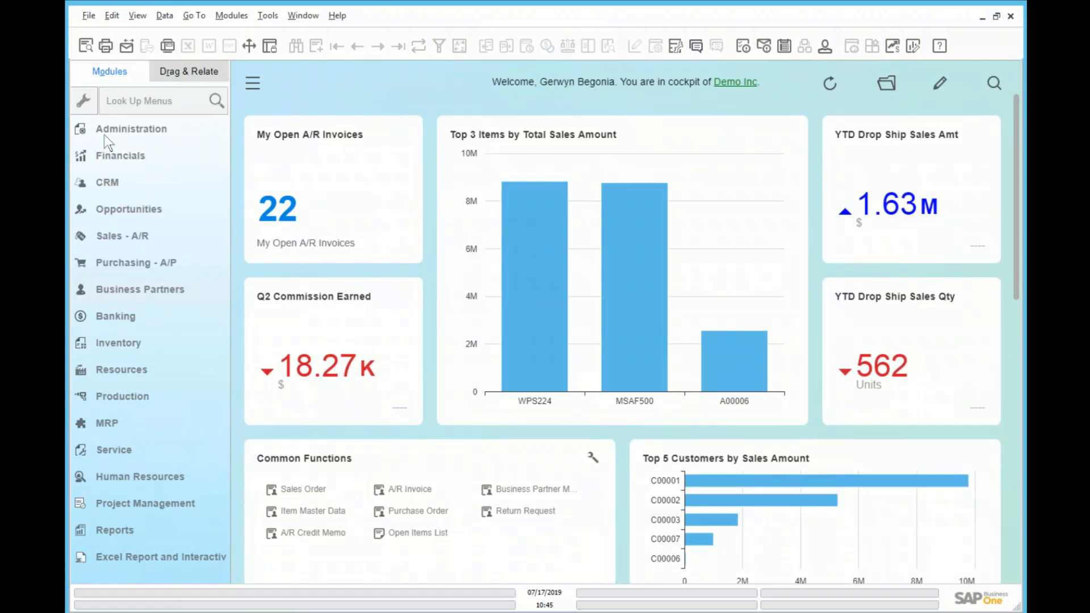
click(109, 103)
click(107, 220)
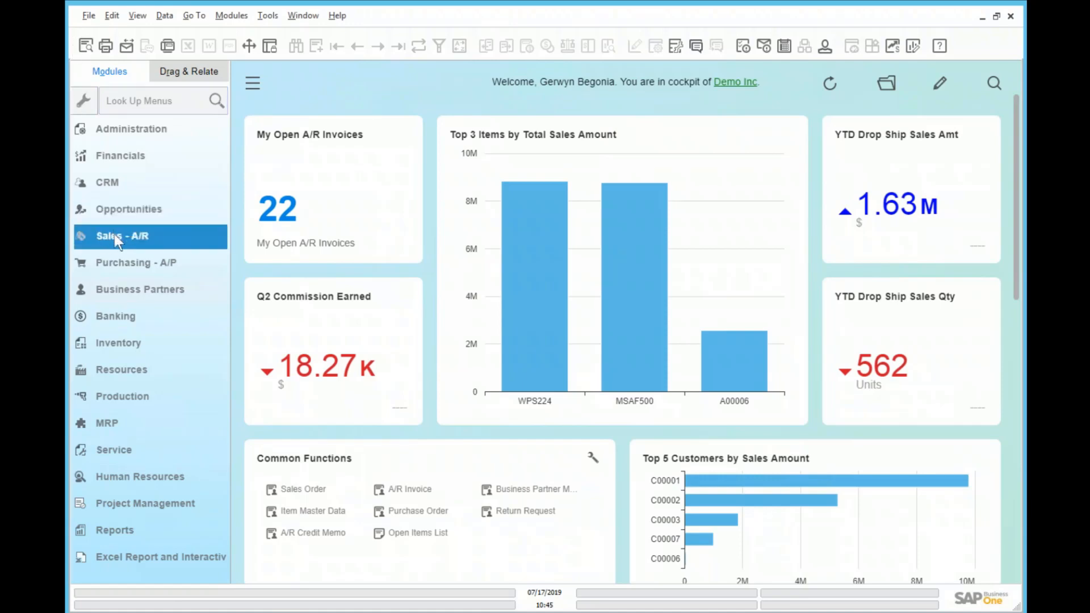
click(114, 233)
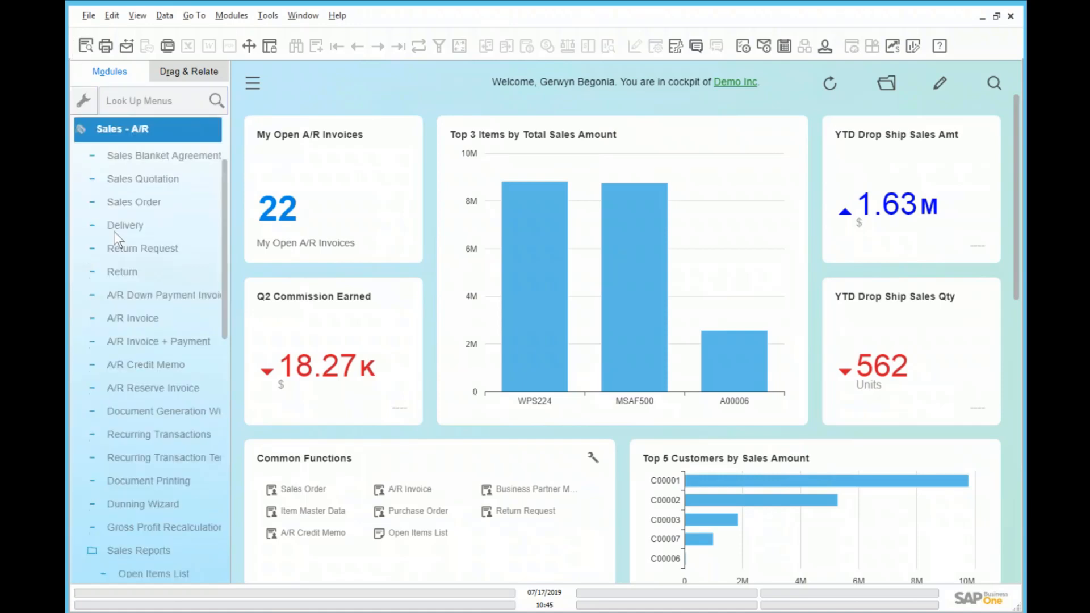
click(128, 199)
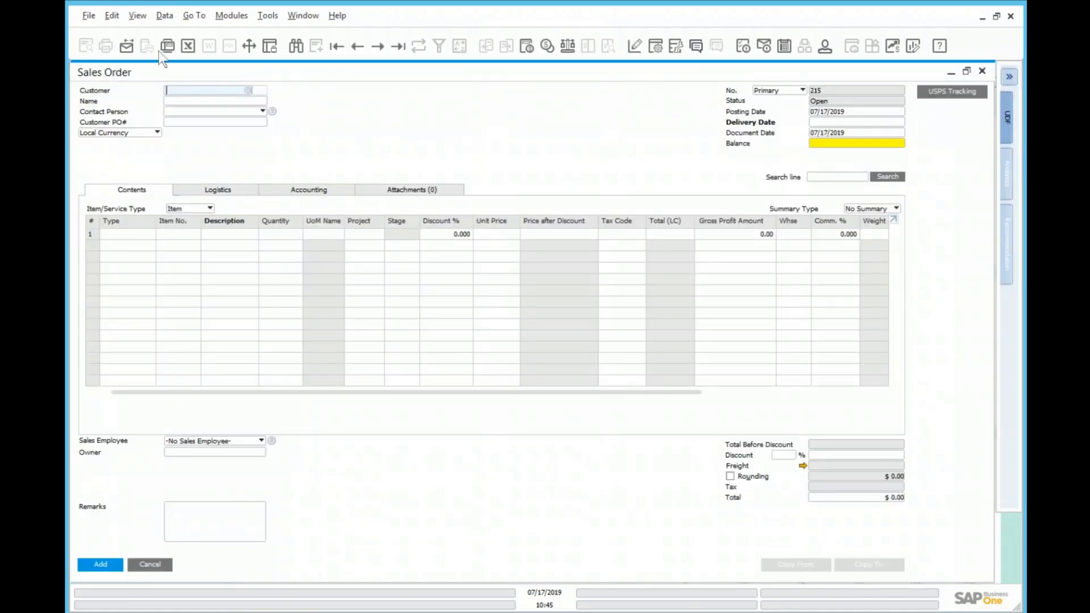
- Enter Ryerson University as the sales order's customer and continue despite the exceeded credit limit
click(201, 98)
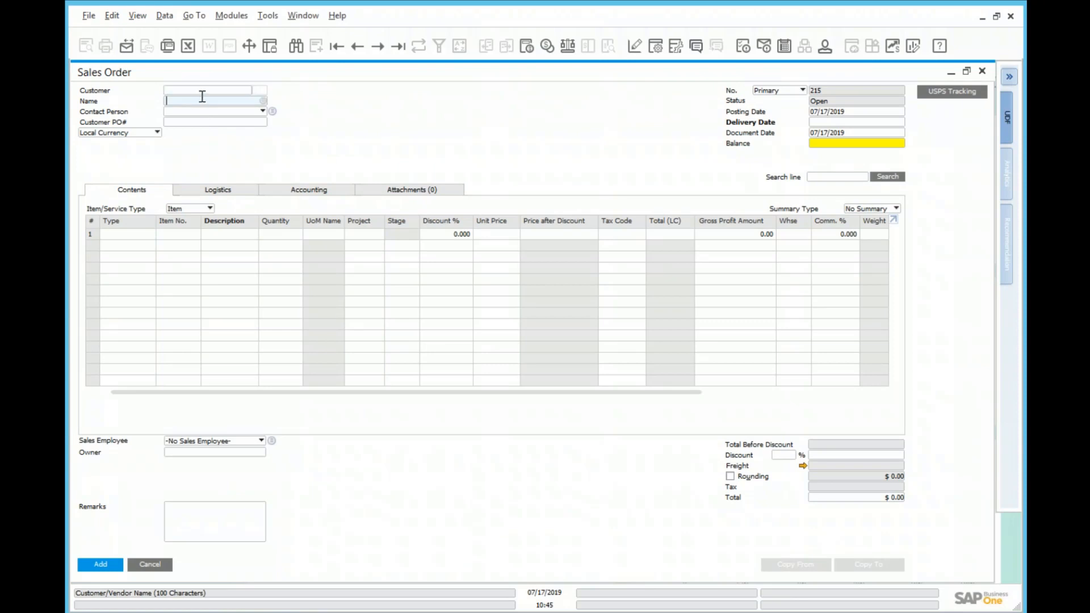
text(ryerson)
key(Tab)
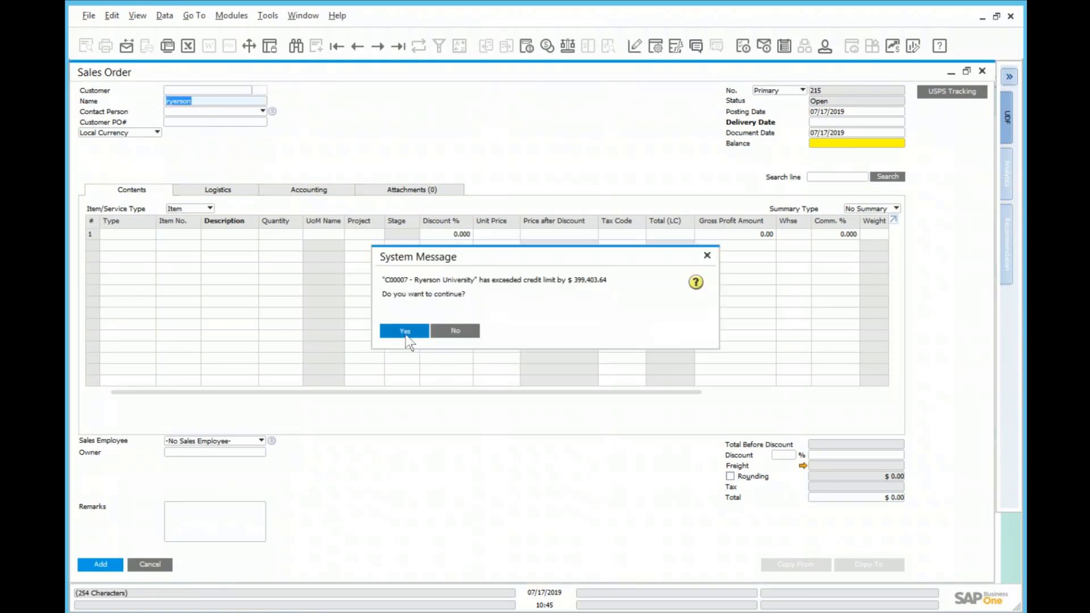
click(405, 331)
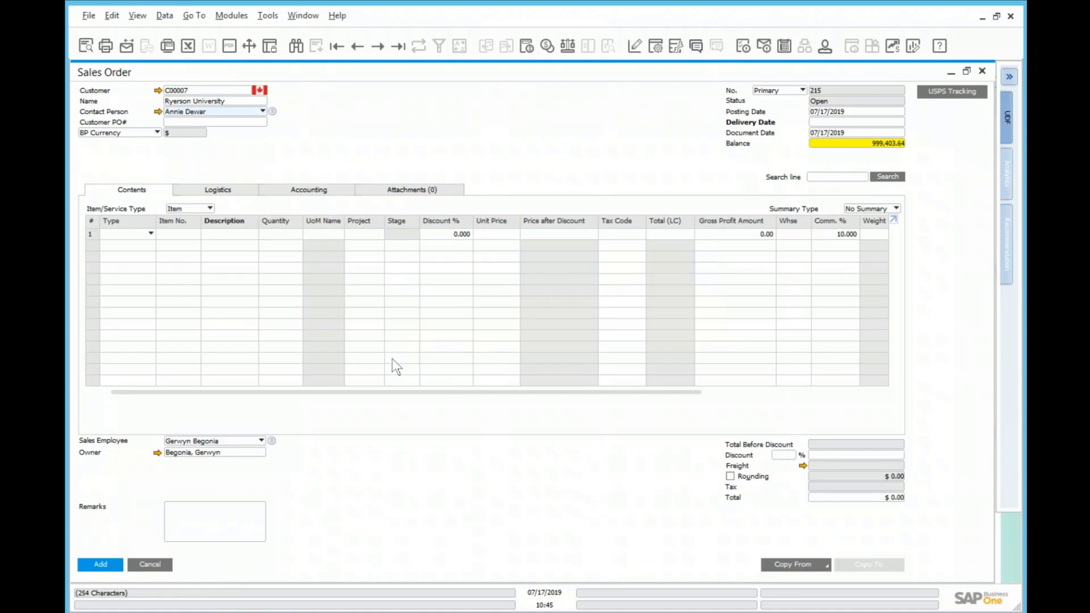
- Set the sales order's delivery date to 07/17/2019
click(830, 123)
text(17)
key(Tab)
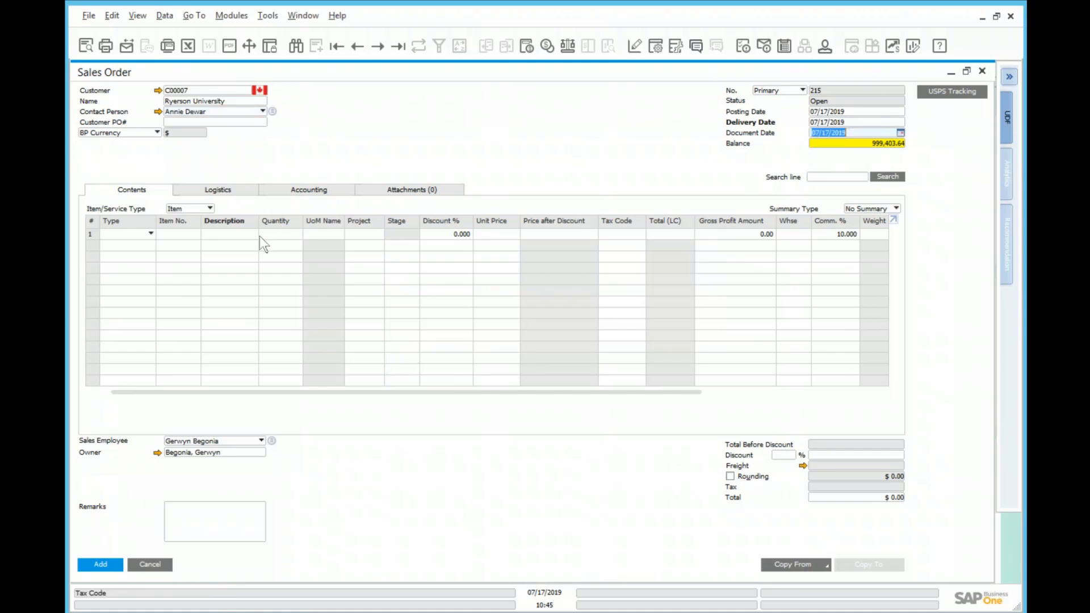
- Add item WPS224, the Watkiss PowerSquare 224 Offline from the New Equipment group, to the first line with quantity 5
click(175, 237)
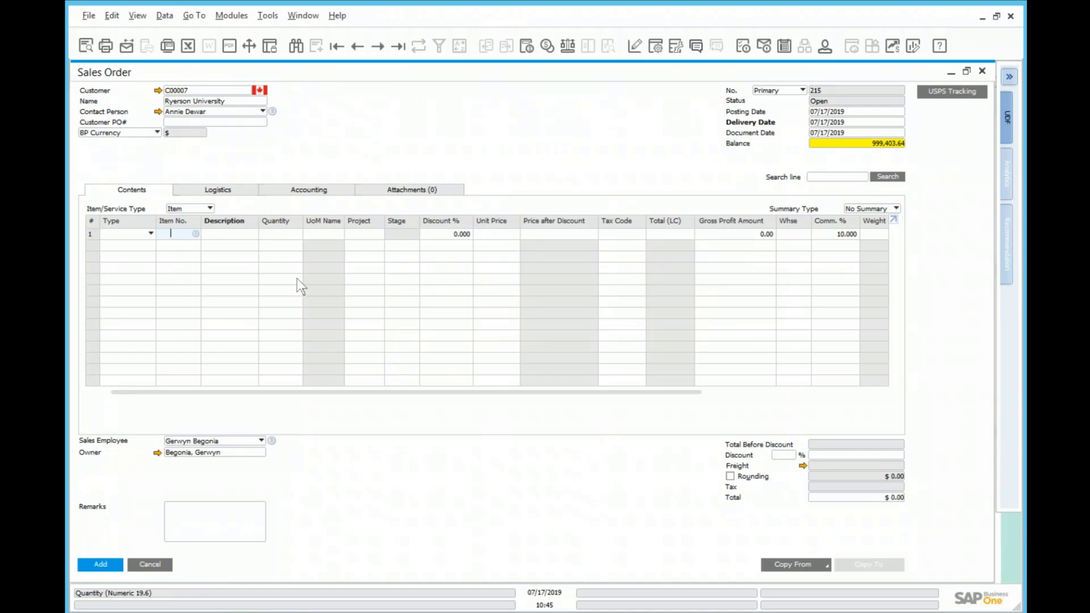
key(Tab)
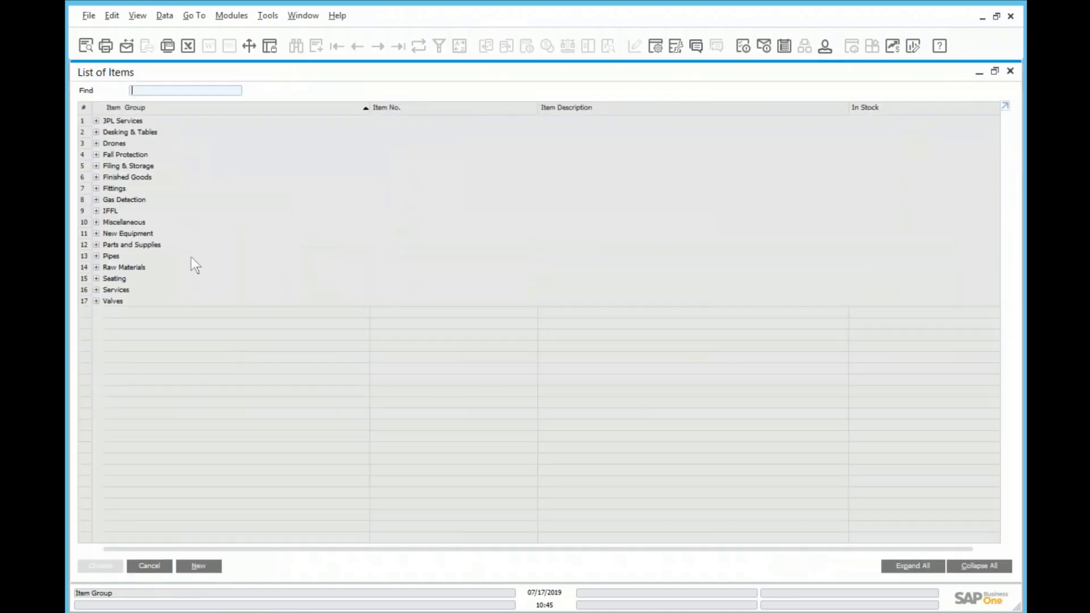
click(96, 234)
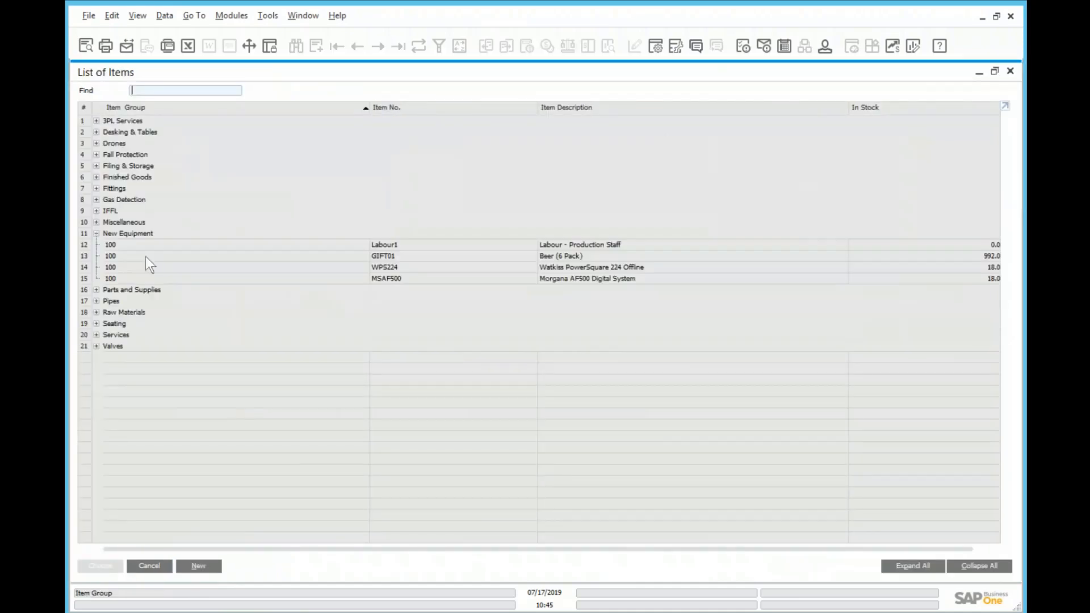
click(435, 267)
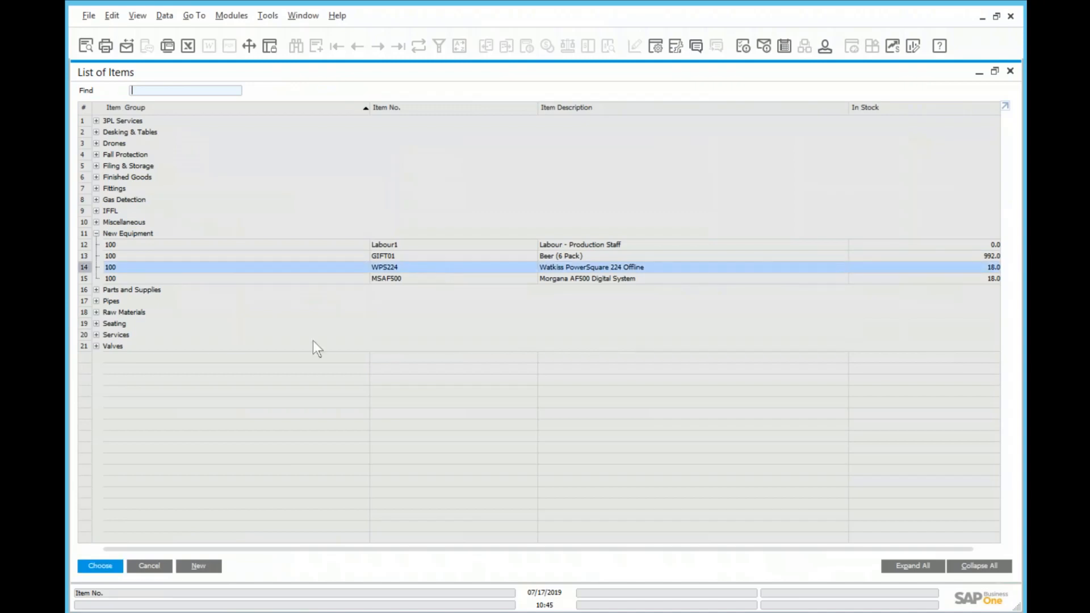
click(81, 568)
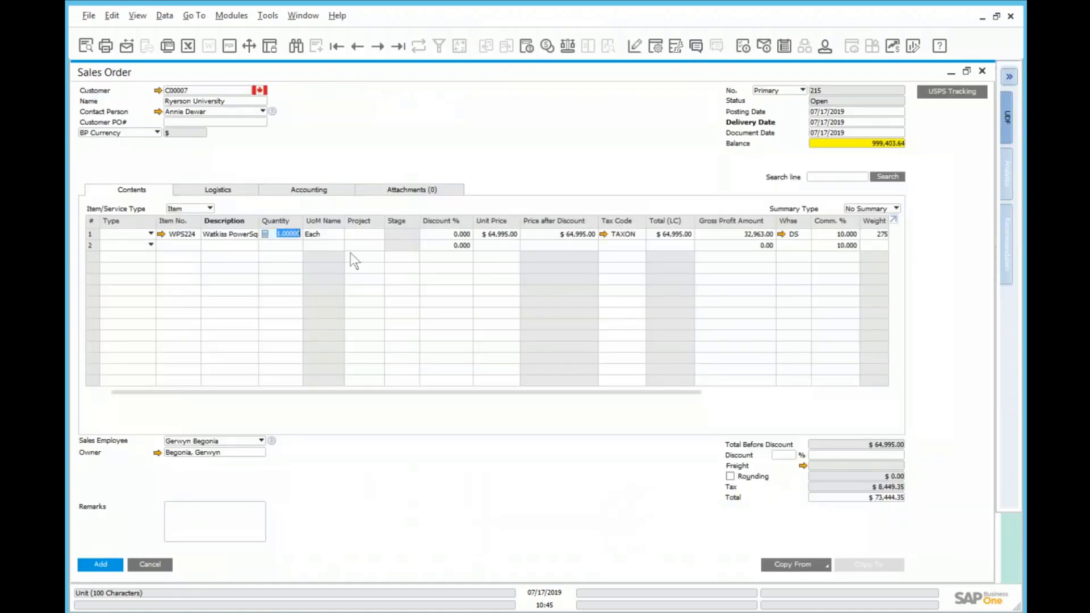
text(5)
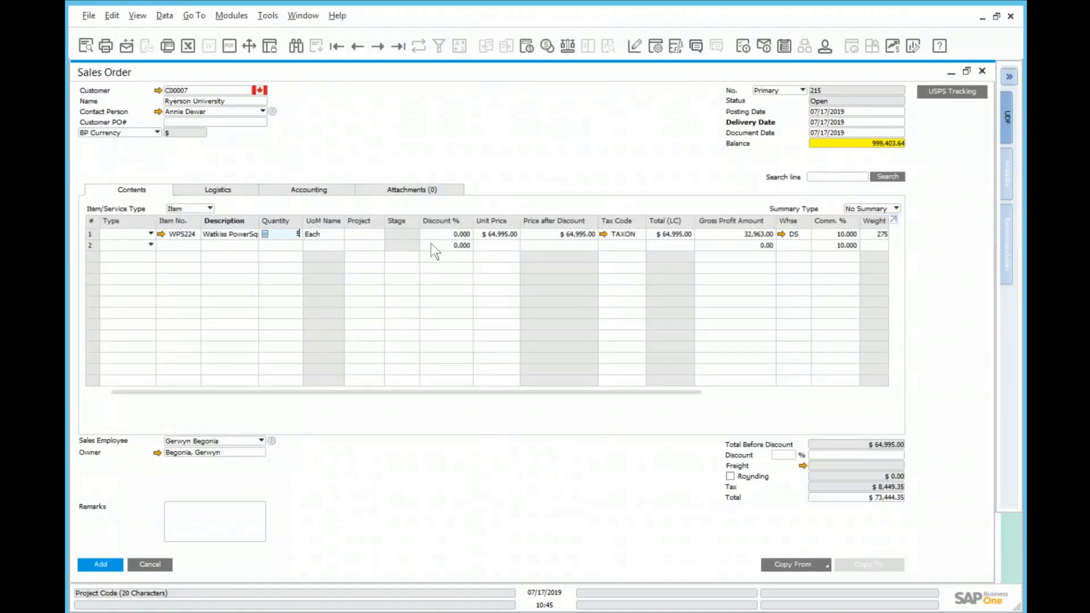
- Fit the sales order's column widths to their contents and check the warehouse assigned to the WPS224 line
key(Tab)
click(145, 20)
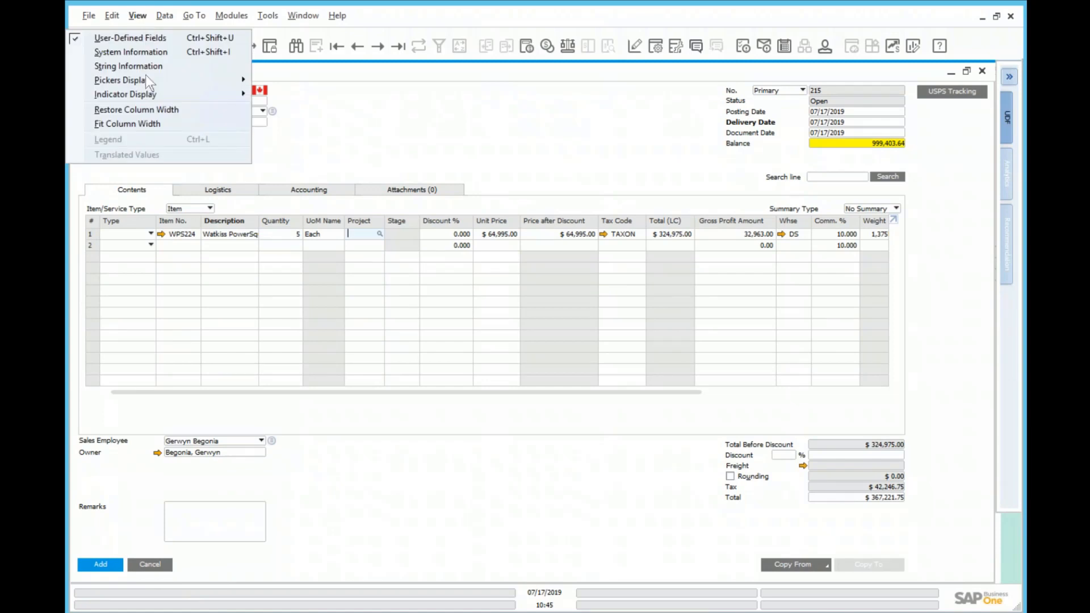
click(149, 123)
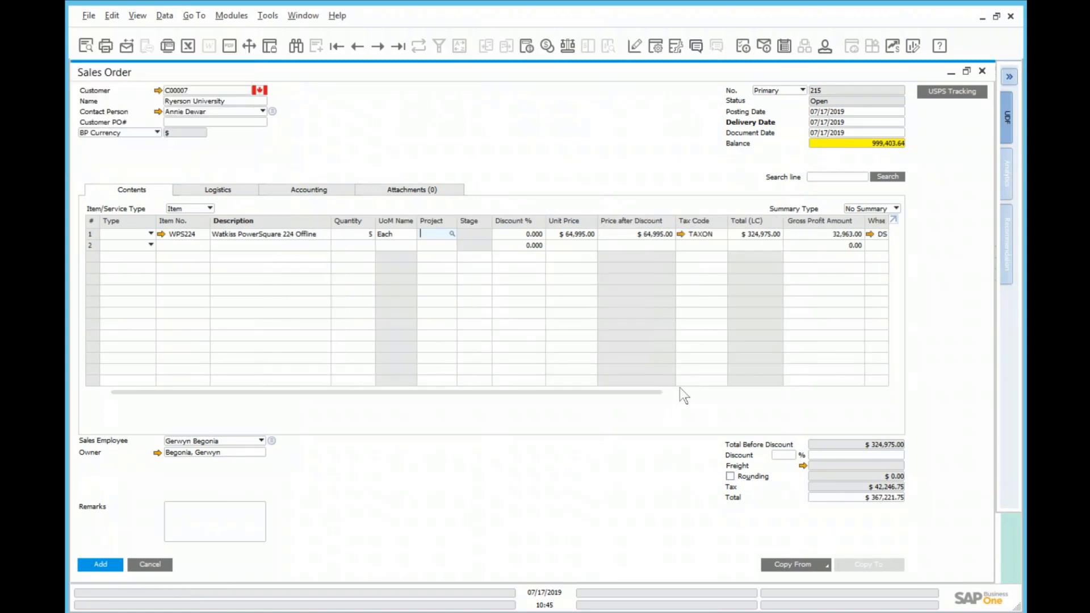
click(706, 391)
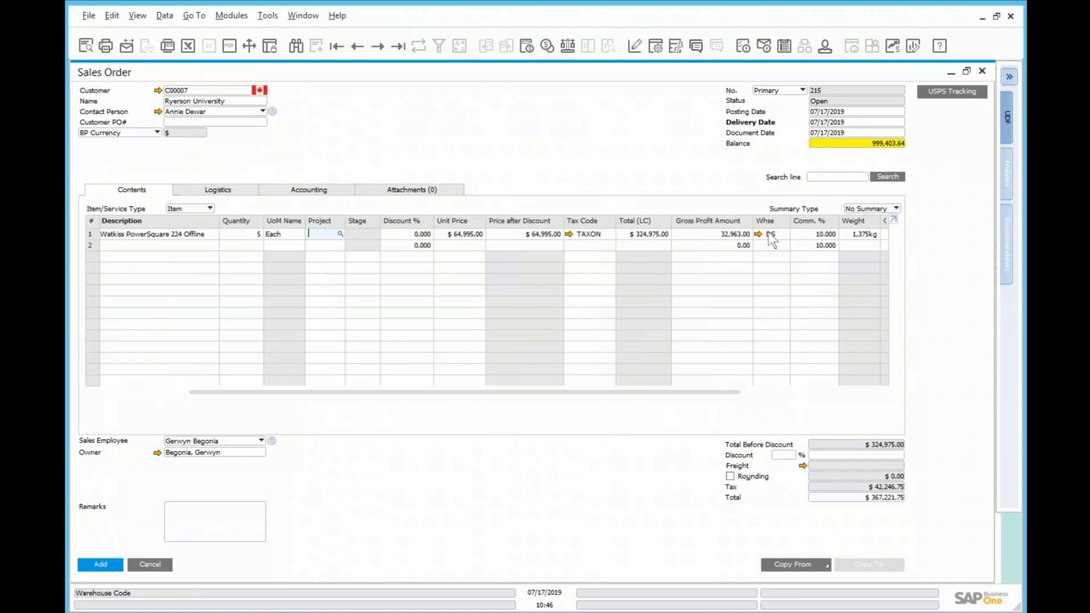
- Check the sales order's drop-ship procurement options under Logistics and add the order despite the exceeded credit limit
click(234, 188)
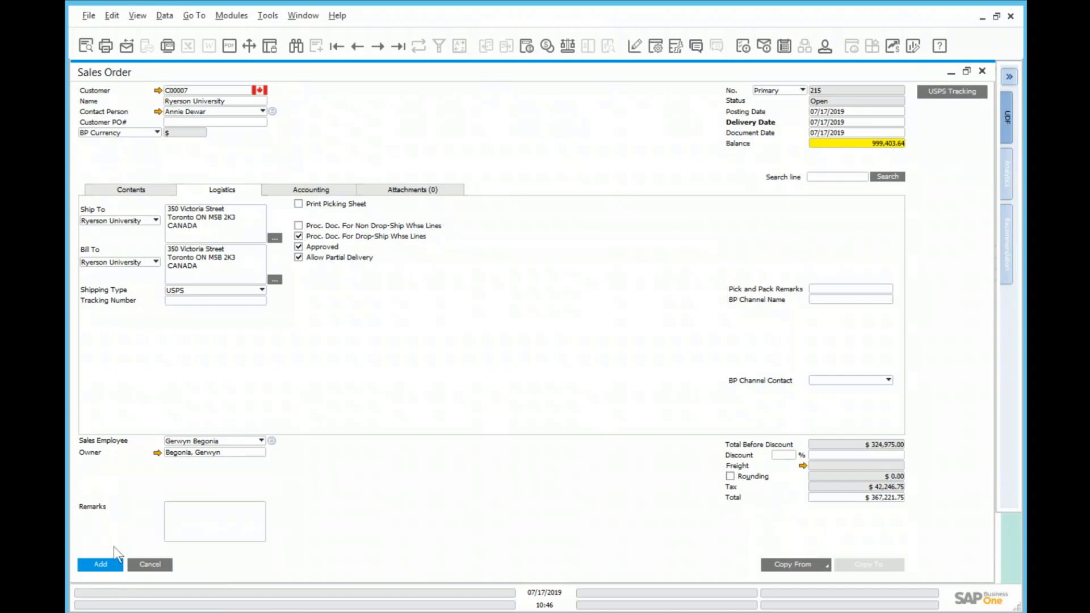
click(101, 564)
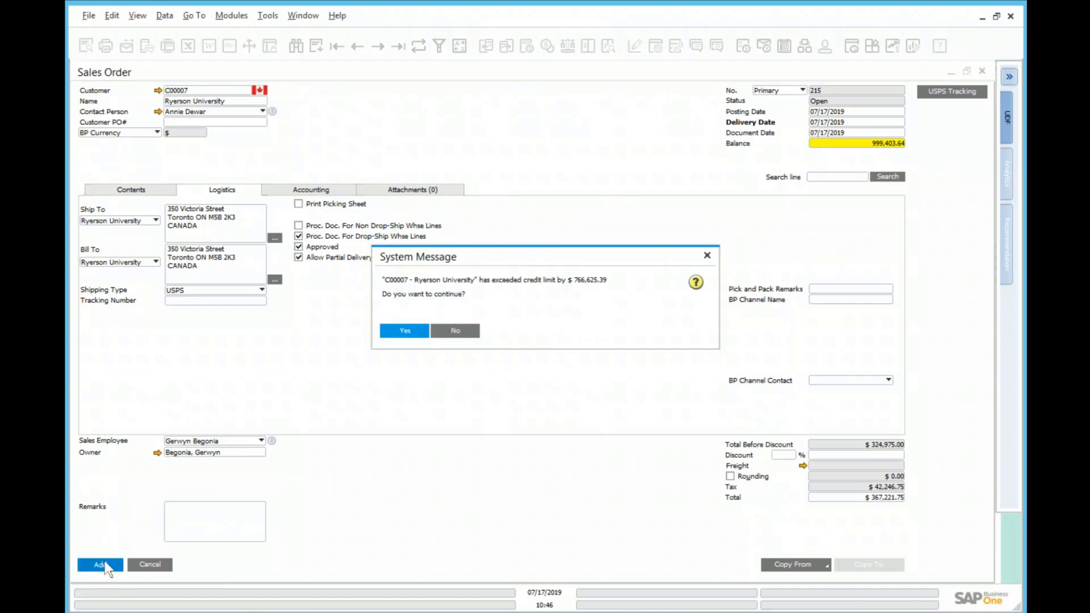
click(405, 330)
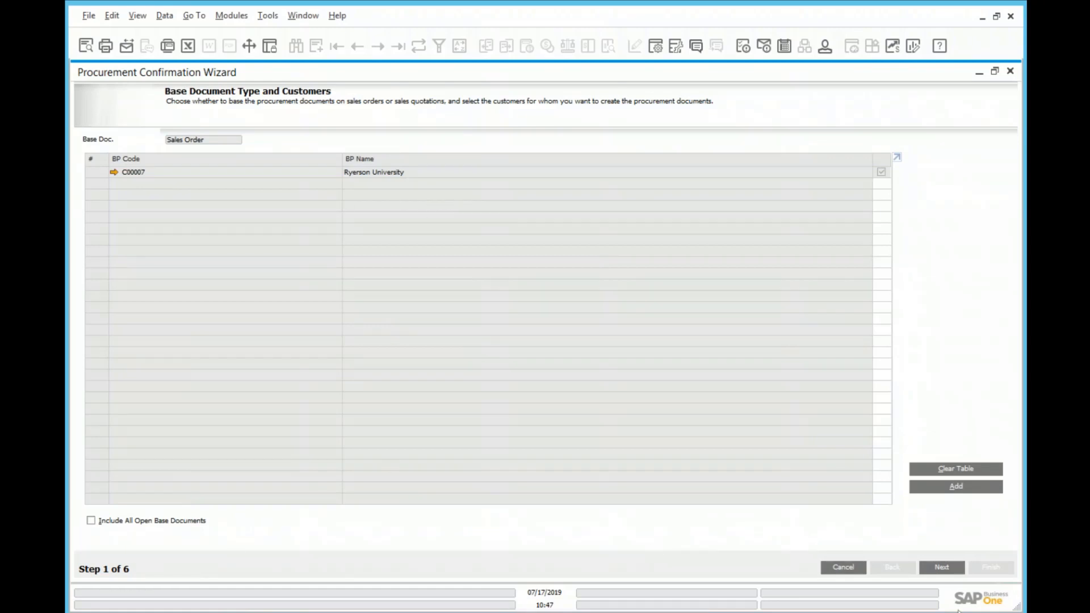
- Accept Ryerson University and its sales order in the Procurement Confirmation Wizard, and review the fitted line item columns including the ship-to details
click(942, 568)
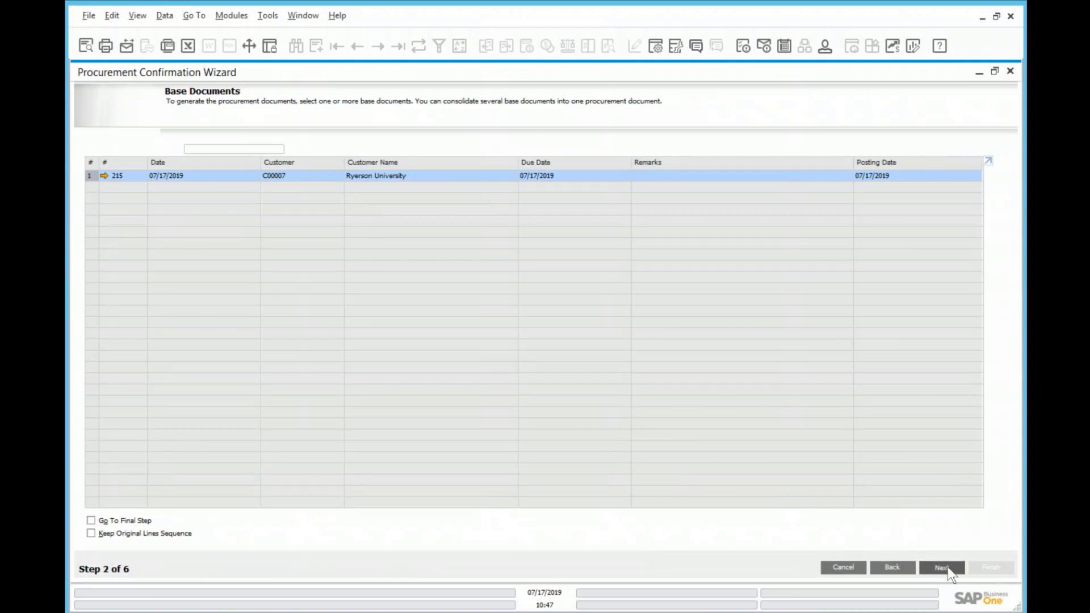
click(943, 567)
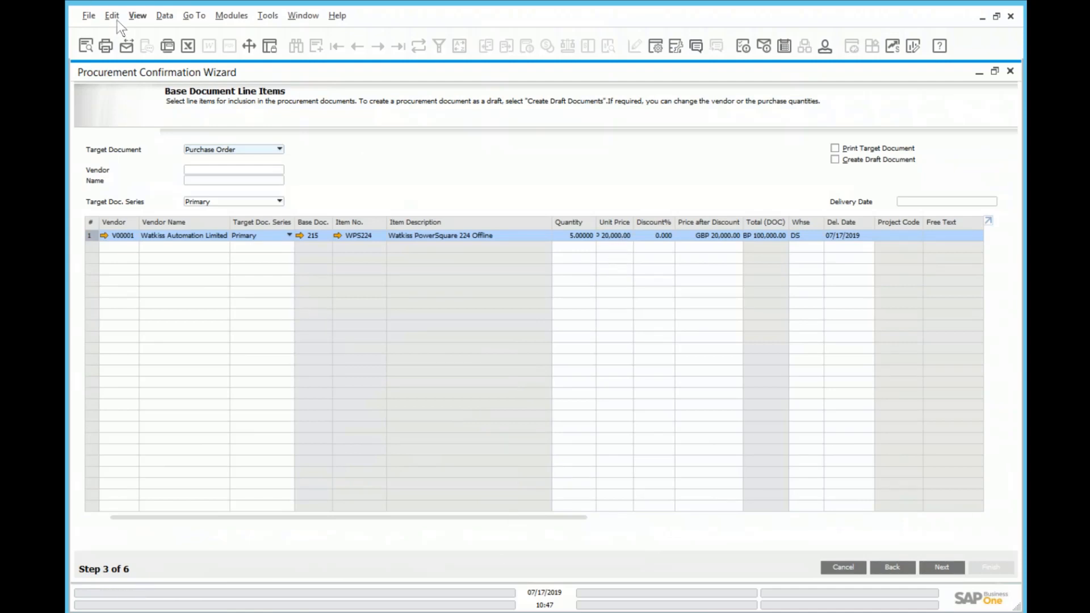
click(137, 15)
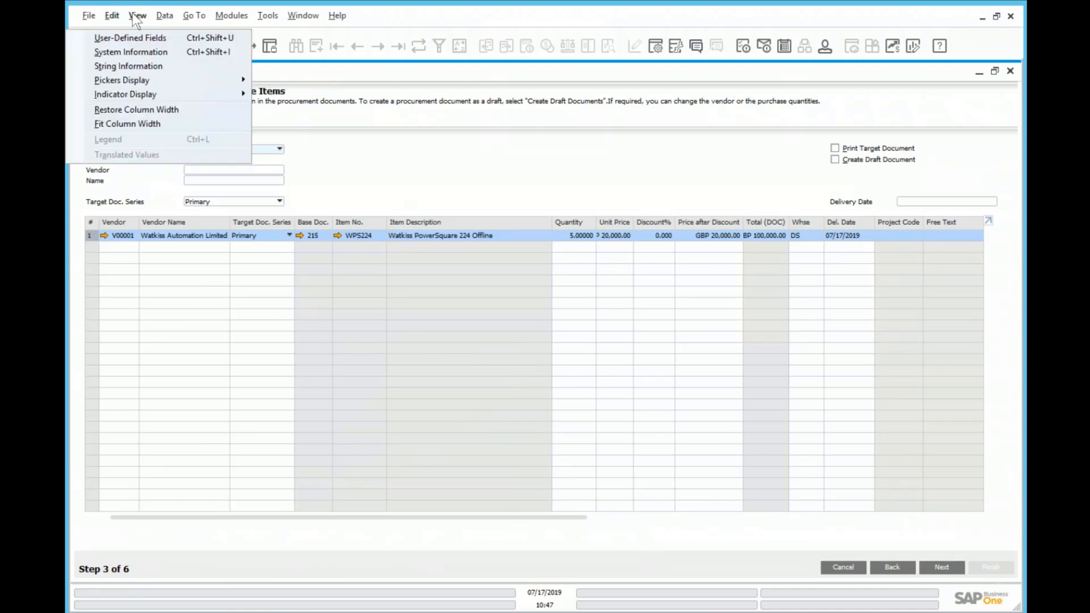
click(128, 123)
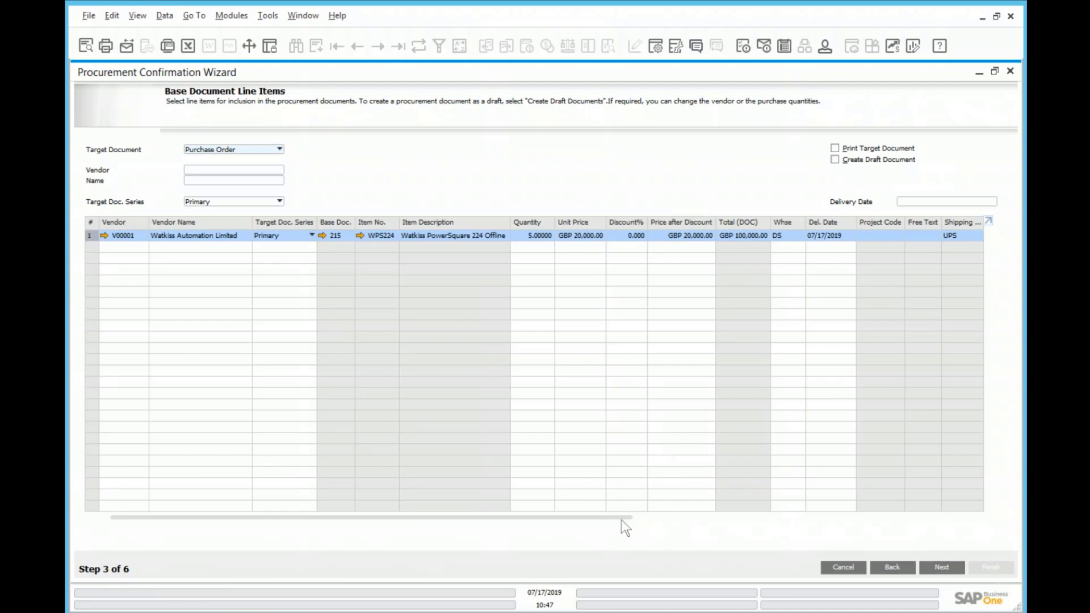
drag(622, 519, 924, 523)
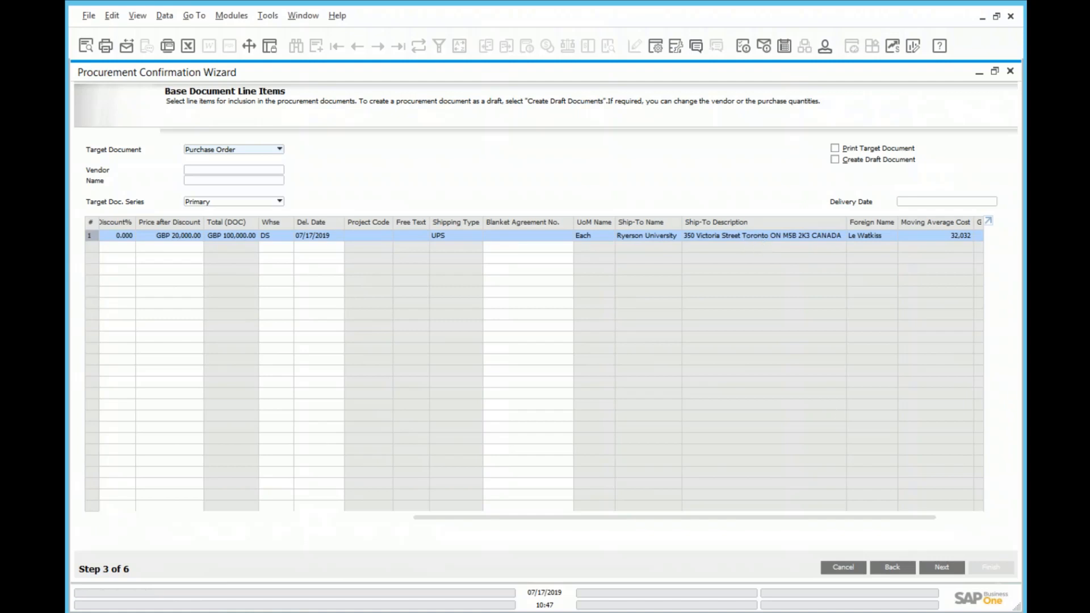
- Generate the purchase order with the No Consolidation option, closing the Messages/Alerts Overview along the way
click(942, 568)
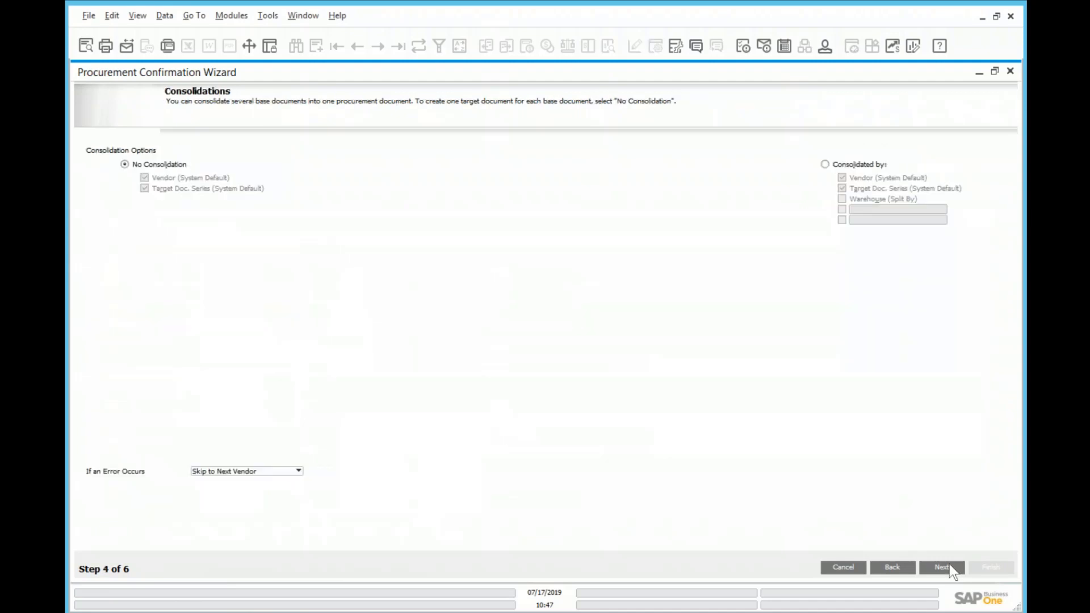
click(951, 565)
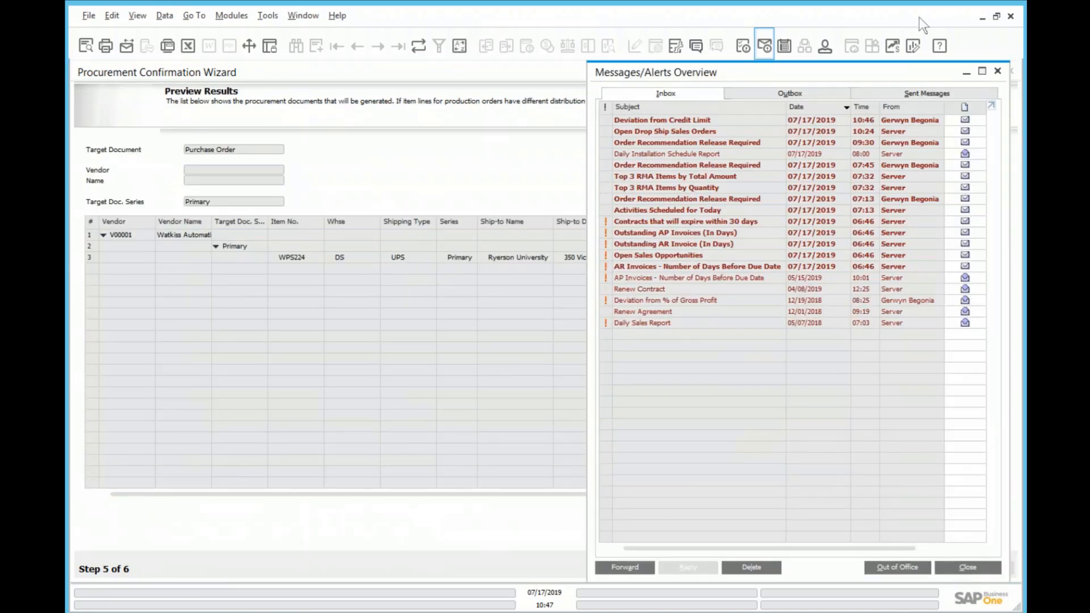
click(999, 71)
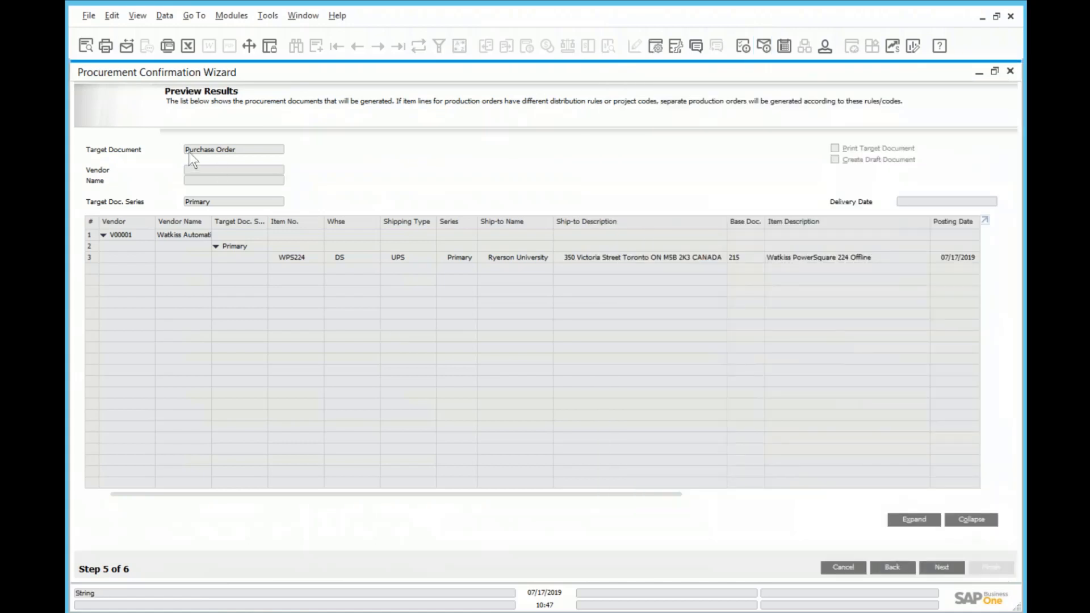
click(944, 567)
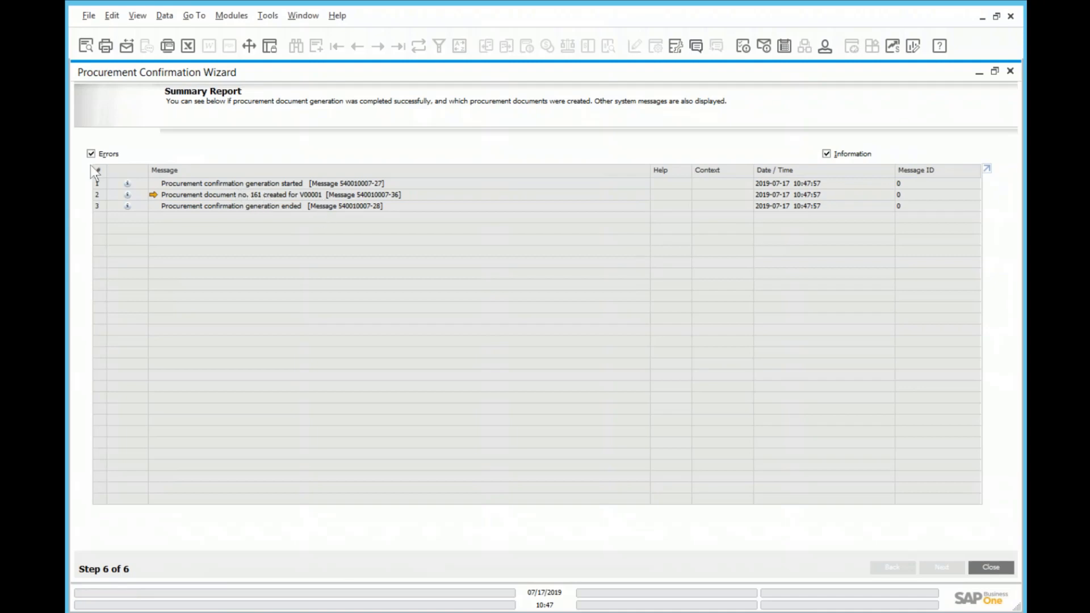
- Open the generated purchase order and review its remarks and the line's base document columns
click(153, 195)
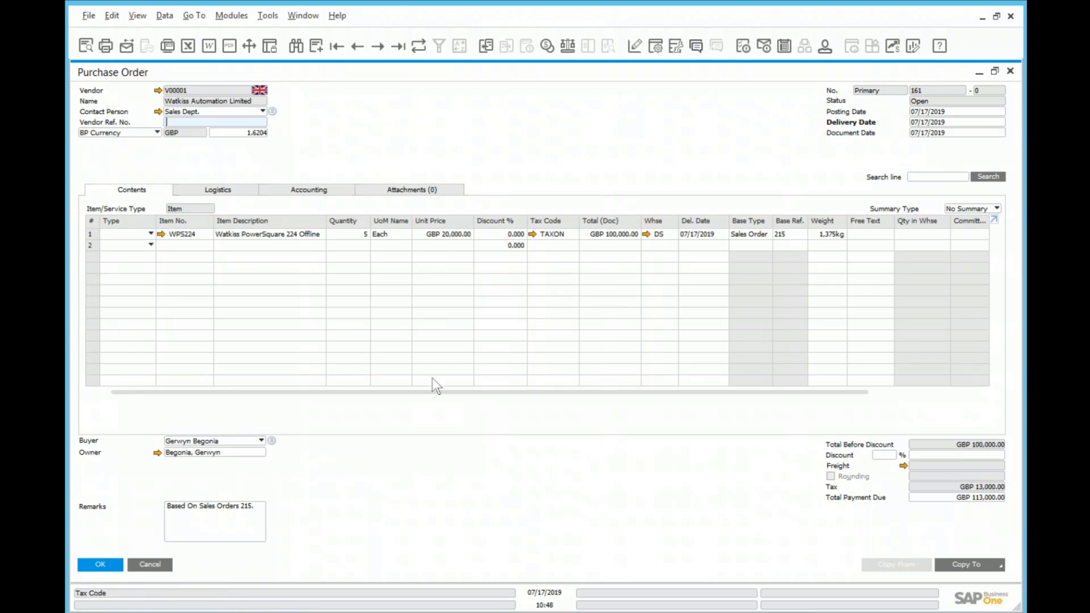
click(218, 525)
drag(255, 507, 230, 506)
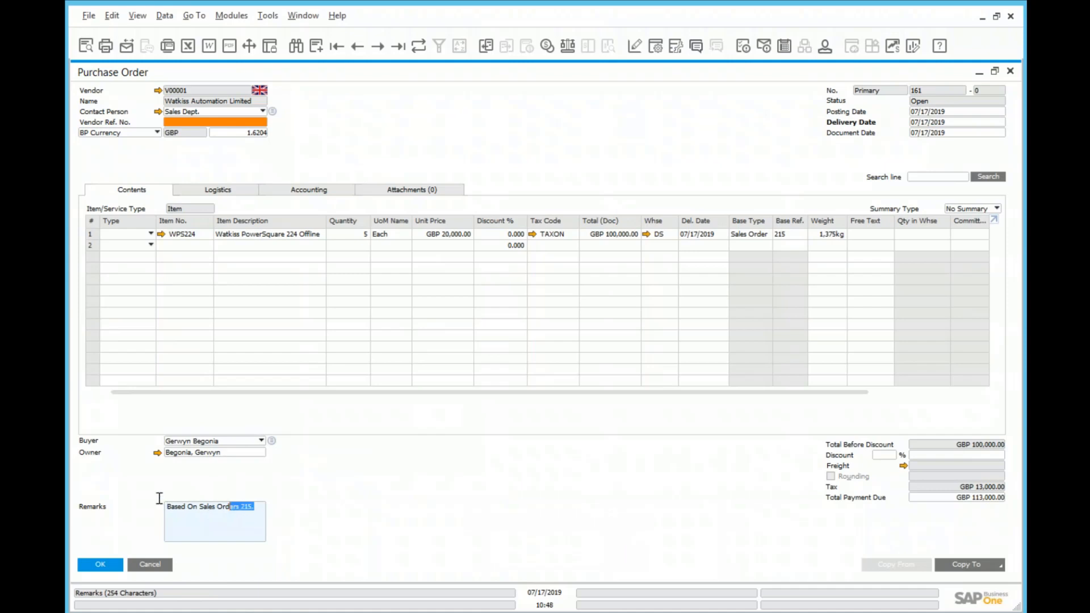
drag(160, 498, 151, 496)
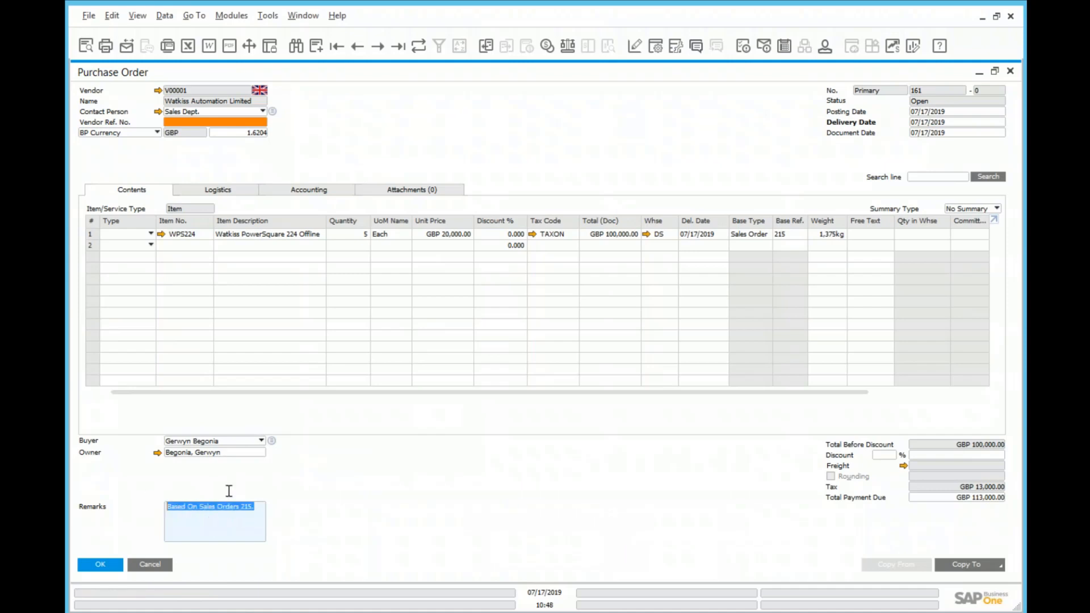
drag(311, 389, 370, 393)
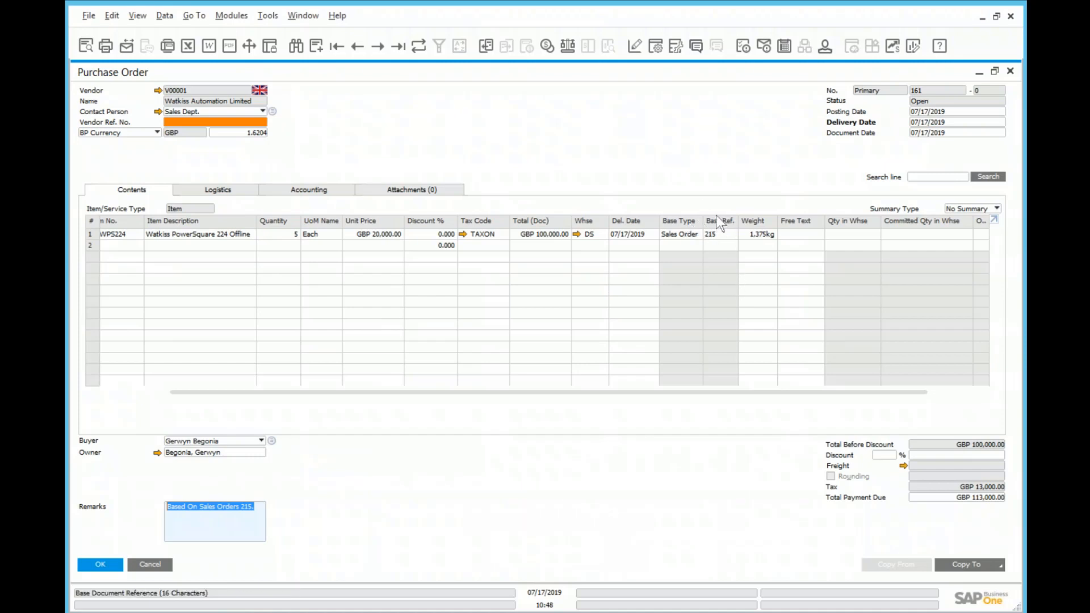
- Check the Base Type and Base Ref. column visibility in the purchase order's form settings and return to the line items
click(656, 46)
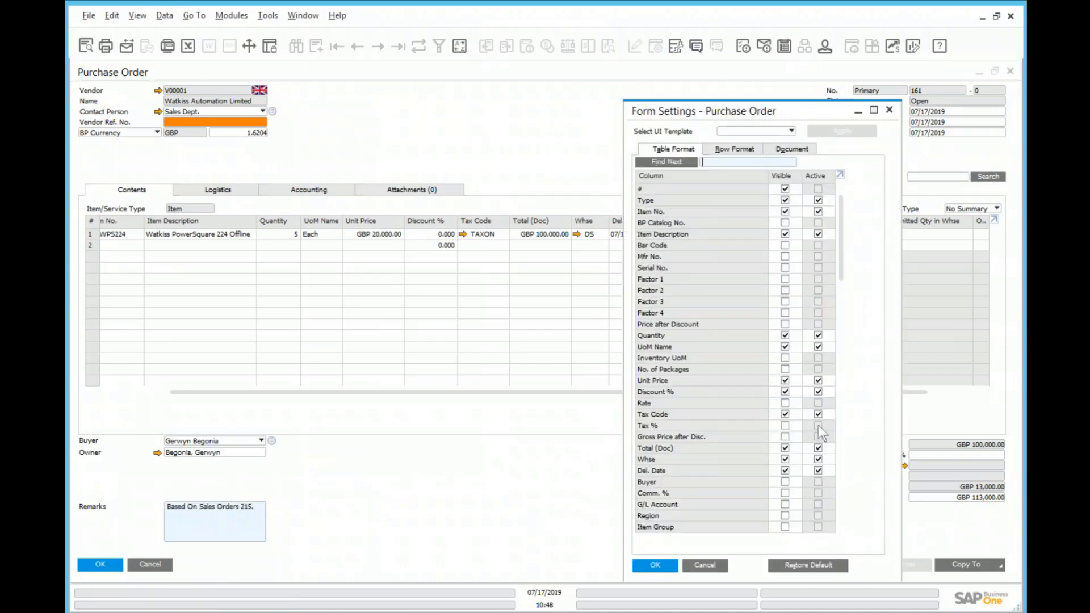
scroll(819, 425, down, 7)
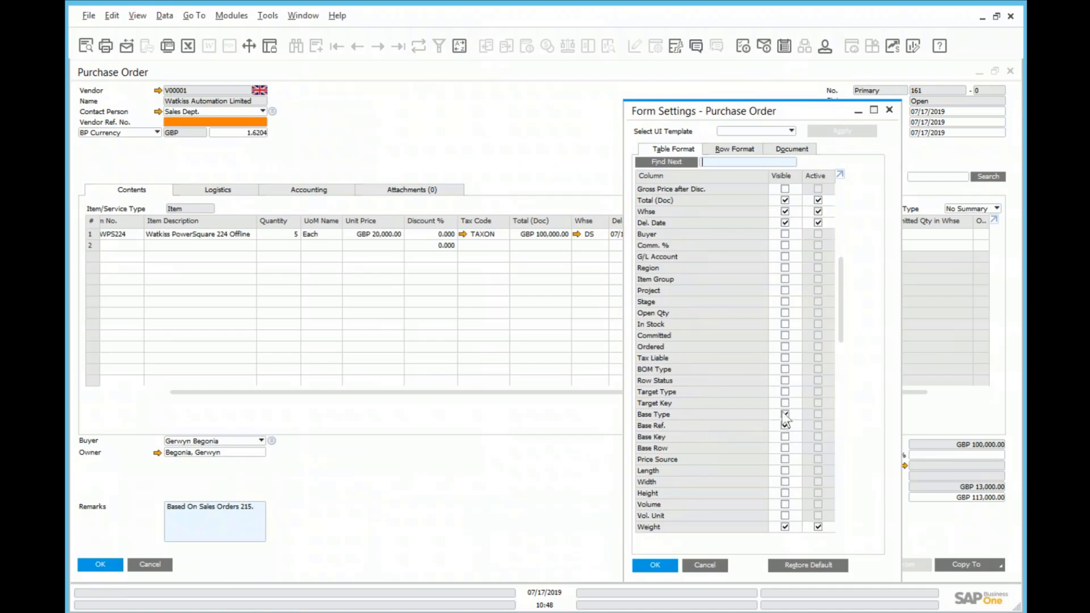
click(655, 566)
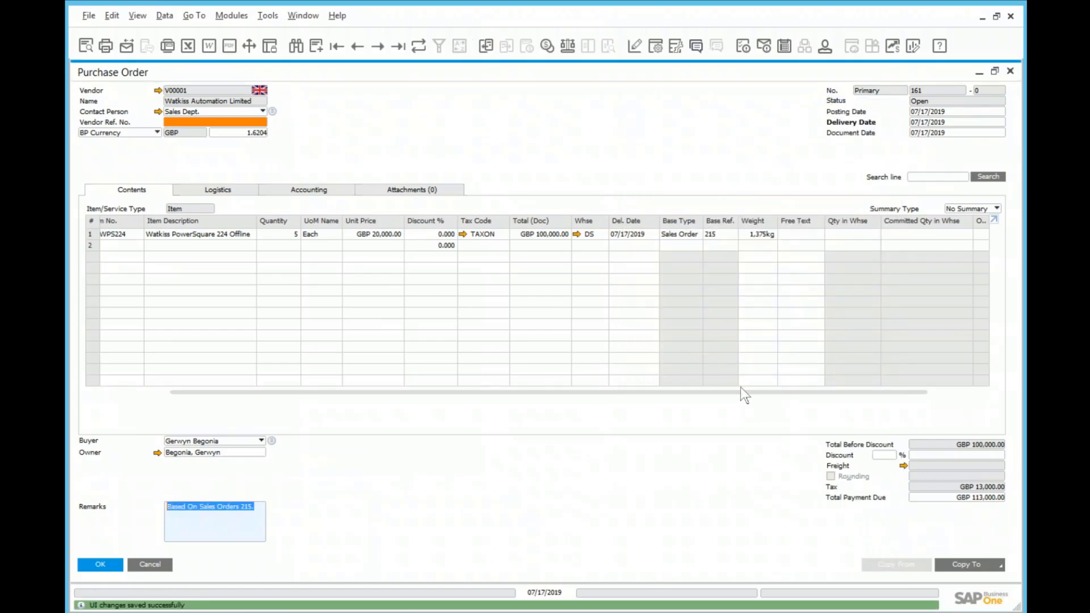
drag(654, 393, 532, 396)
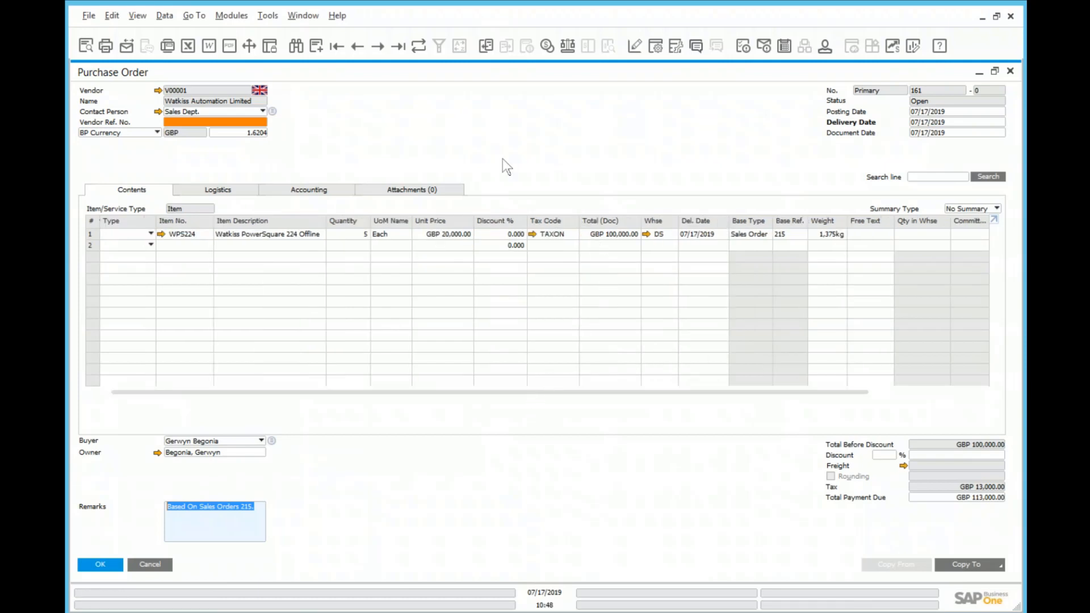
- Set the purchase order's vendor reference number to 4453 and update the order, accepting its link to the drop-ship sales document
click(189, 121)
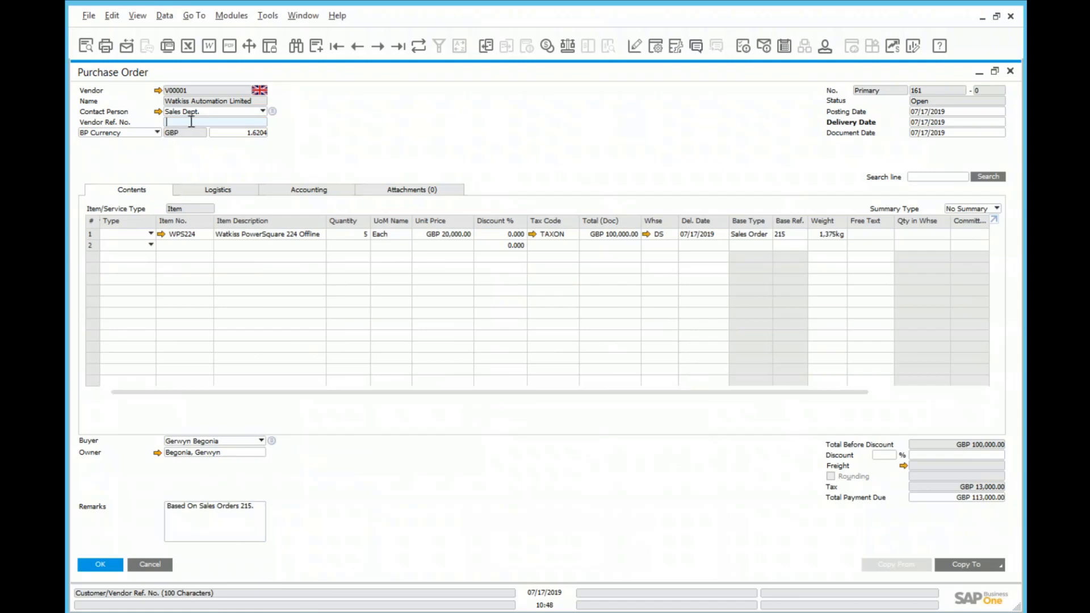
text(445)
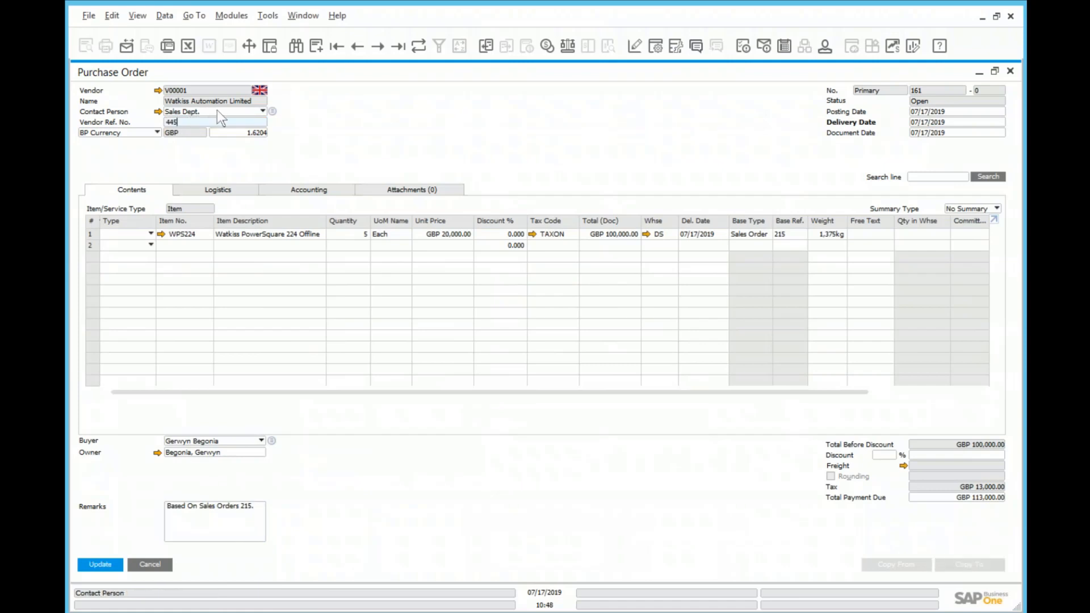
text(3)
click(100, 565)
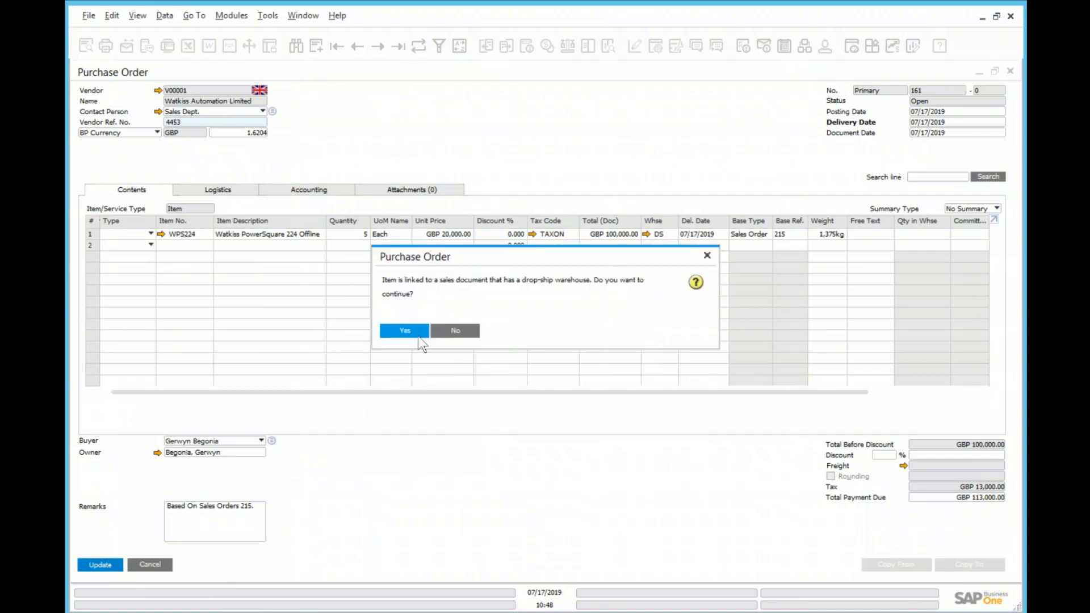
click(405, 331)
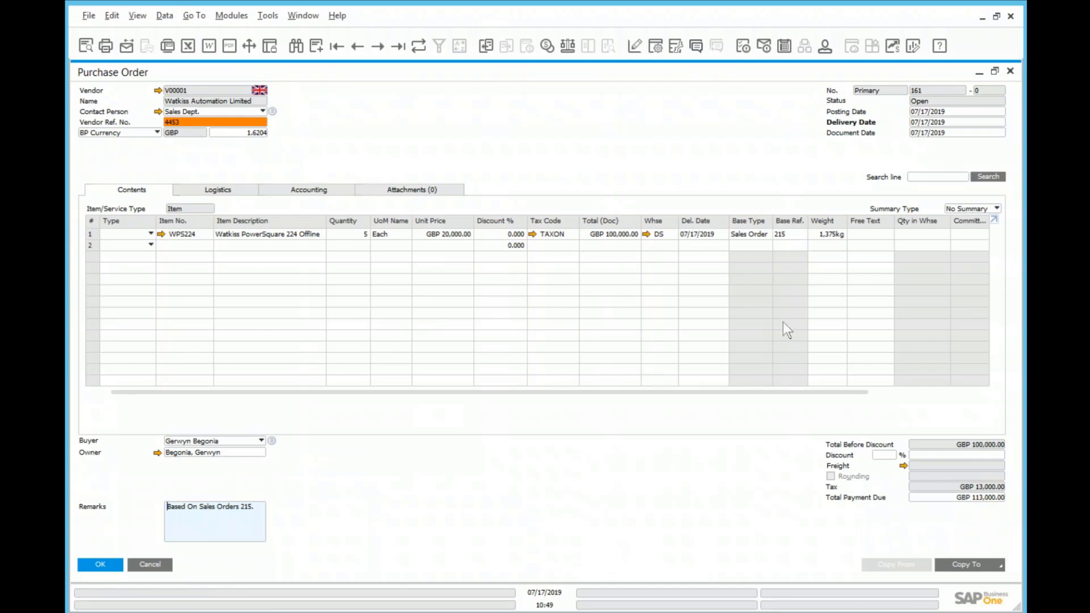
- Preview an A/P invoice copied from the purchase order, reviewing its contents and logistics addresses, and cancel it without adding
click(947, 567)
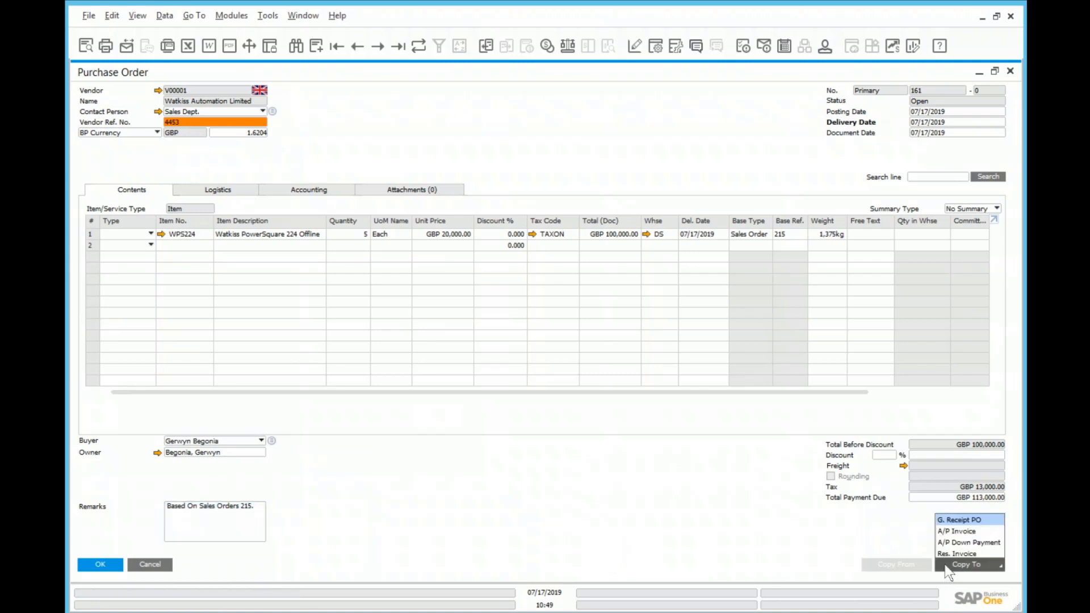
click(957, 532)
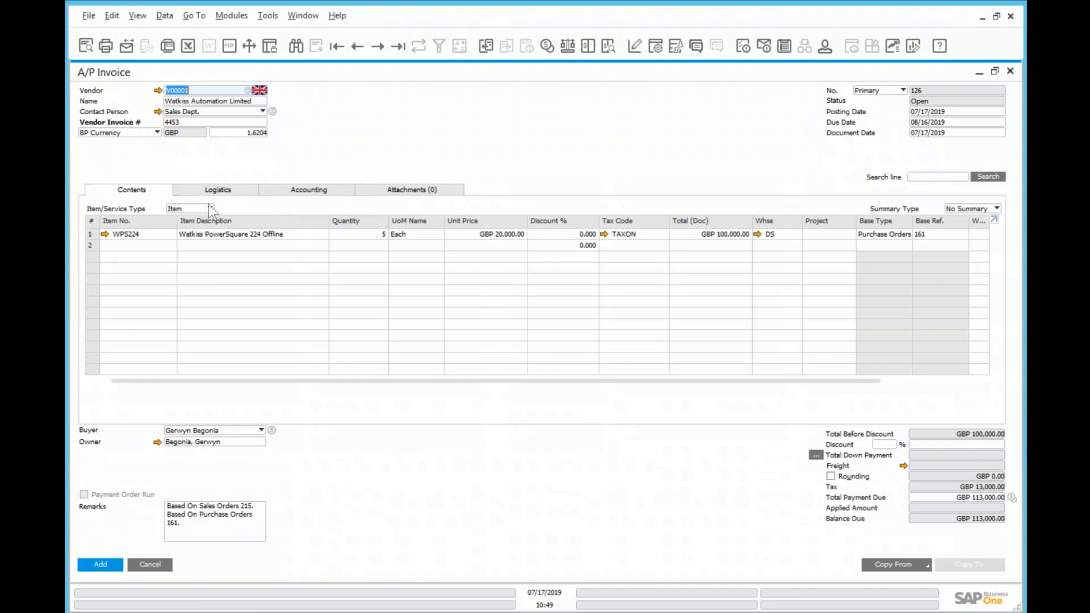
click(221, 196)
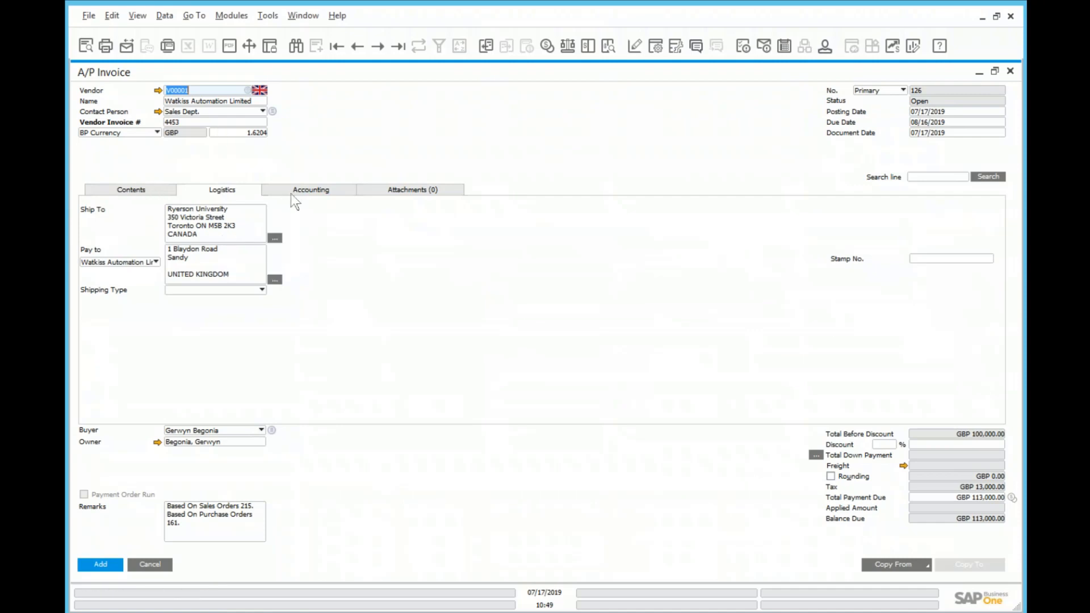
click(149, 186)
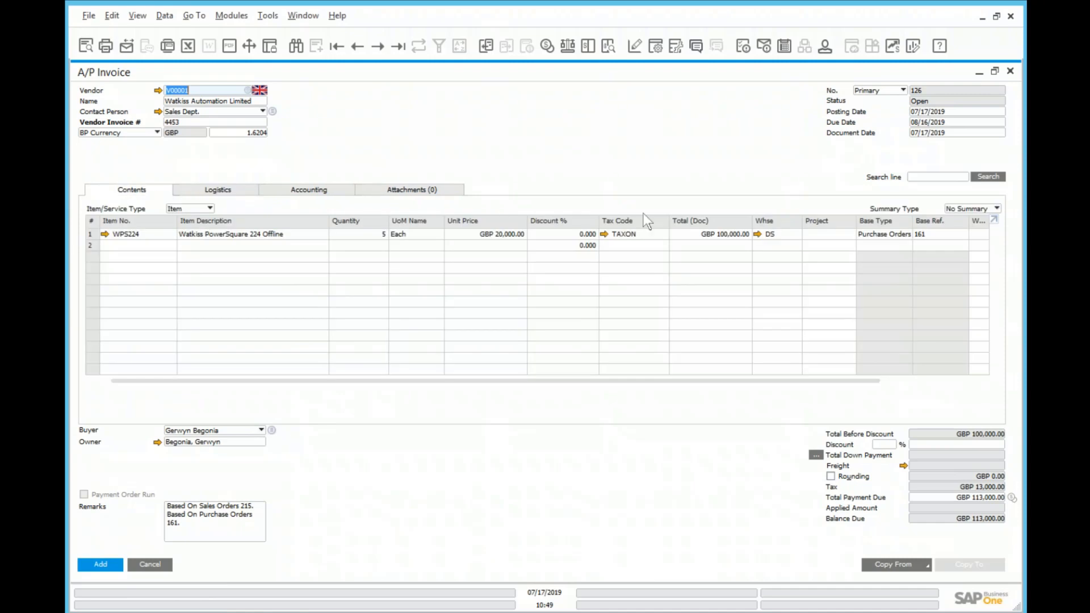
click(994, 71)
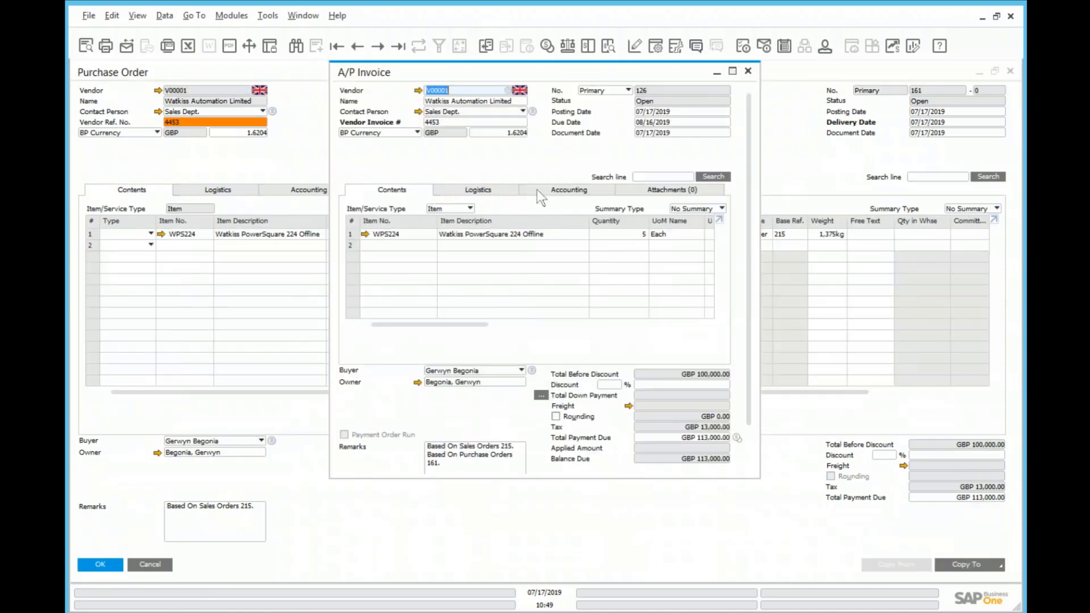
click(734, 72)
click(240, 192)
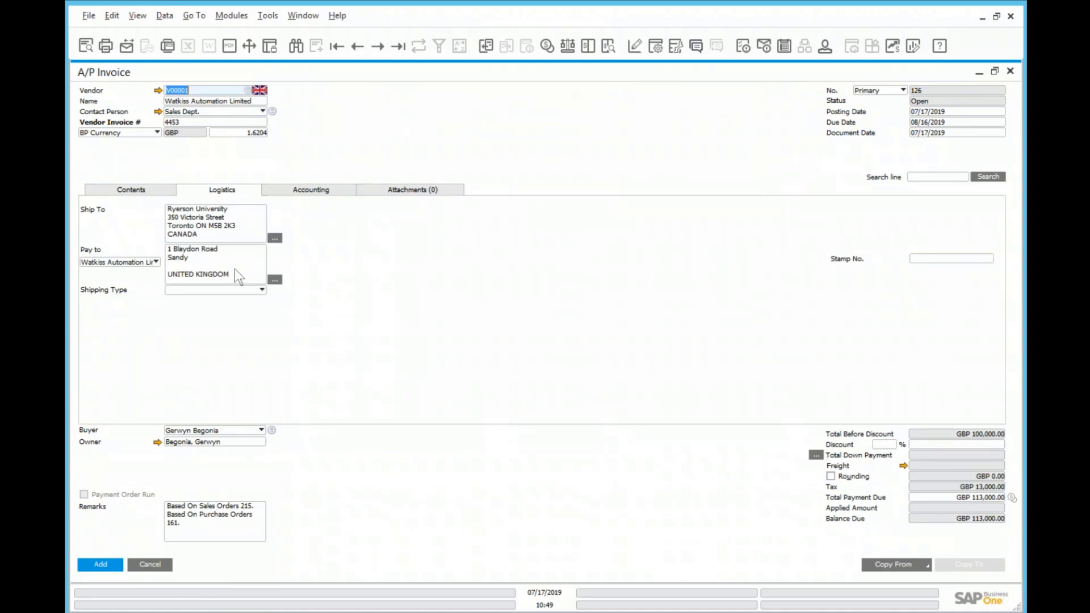
click(159, 564)
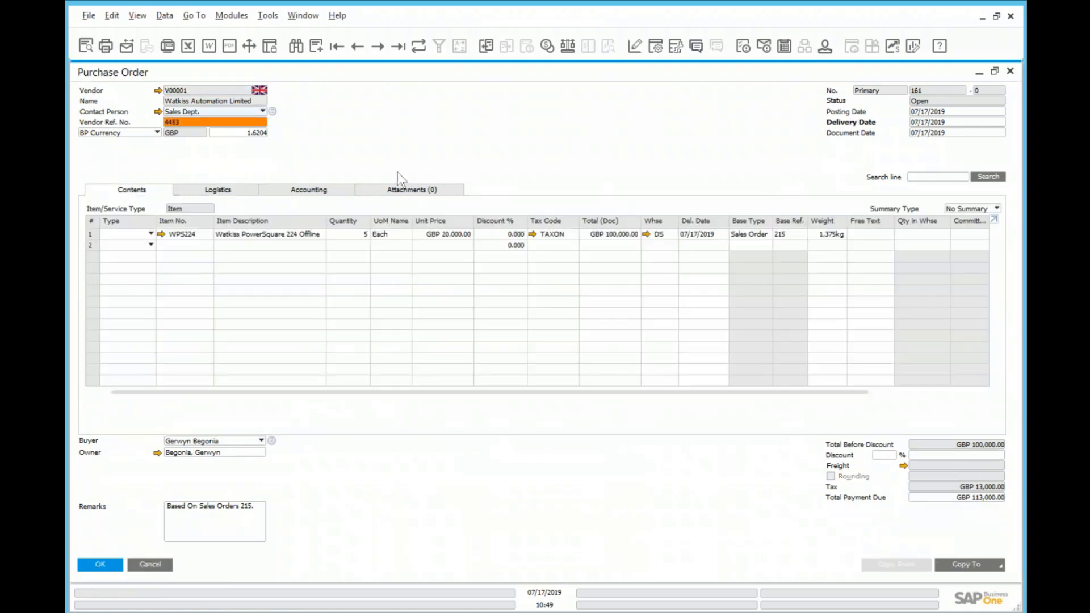
- From the purchase order's logistics tracking number field, switch to the USPS Tracking PDF on the desktop and copy its tracking number
click(238, 194)
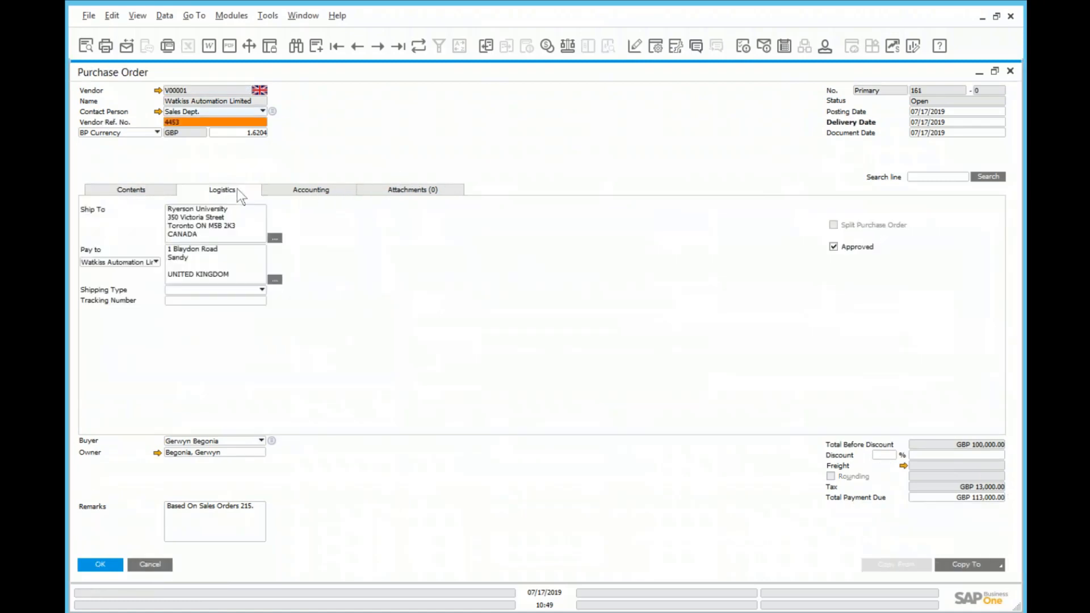
click(254, 299)
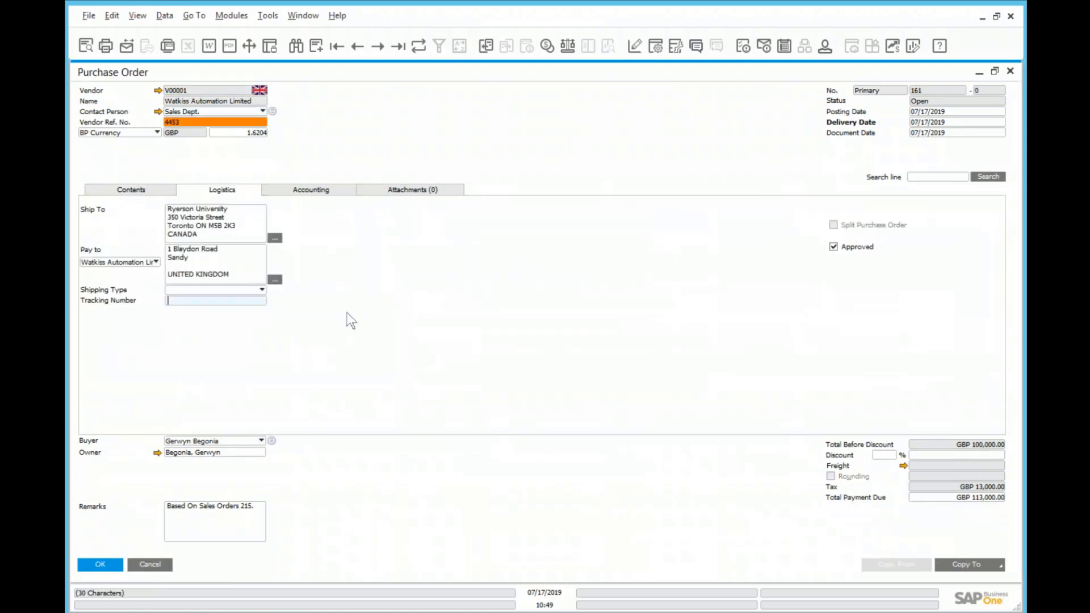
click(981, 16)
click(380, 227)
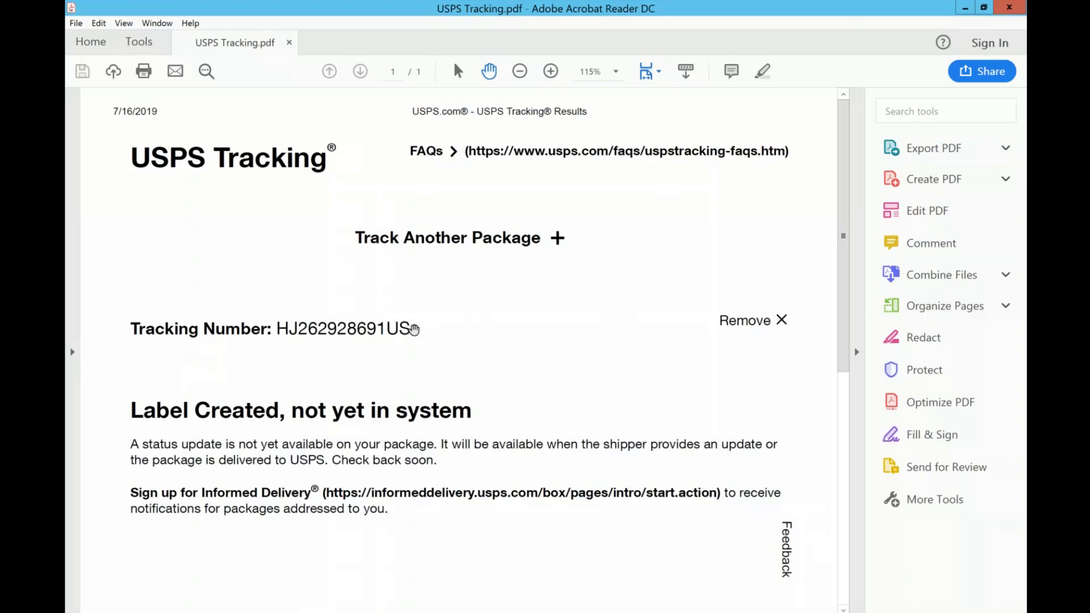
drag(410, 329, 276, 332)
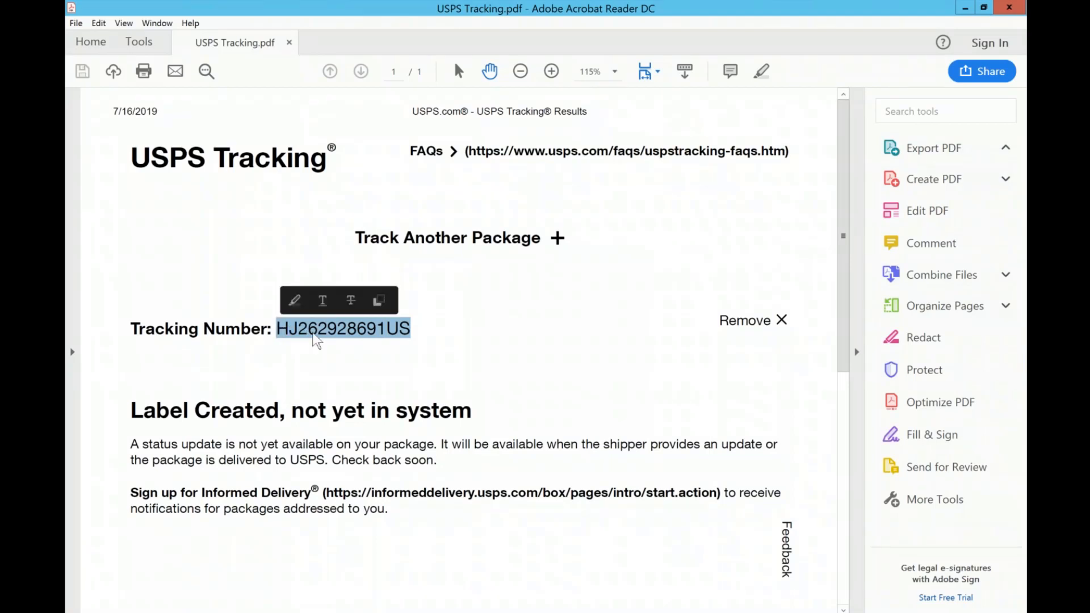
right_click(317, 339)
click(341, 347)
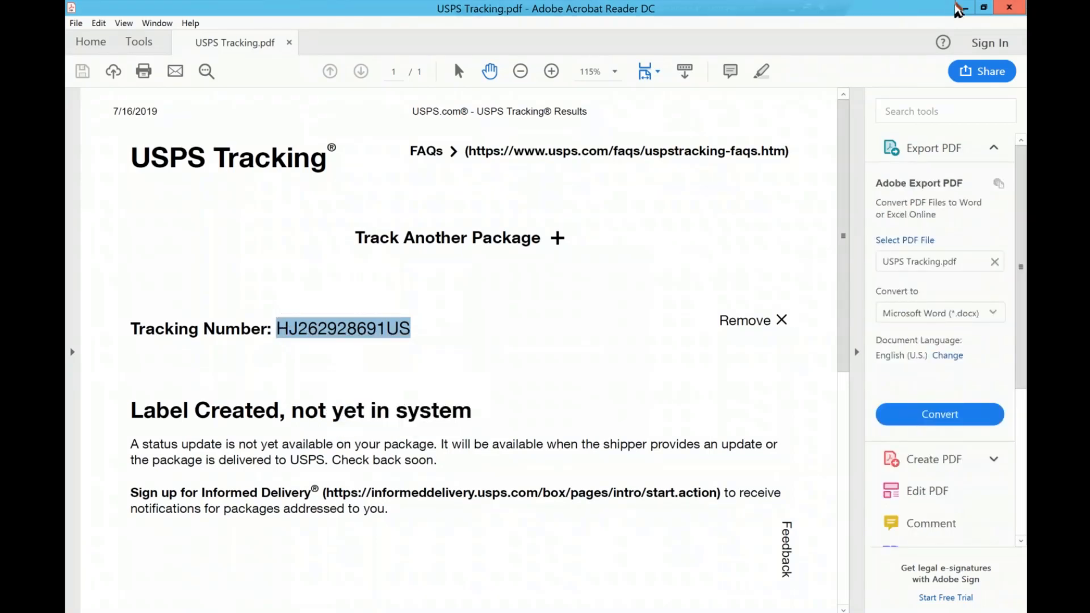
click(960, 9)
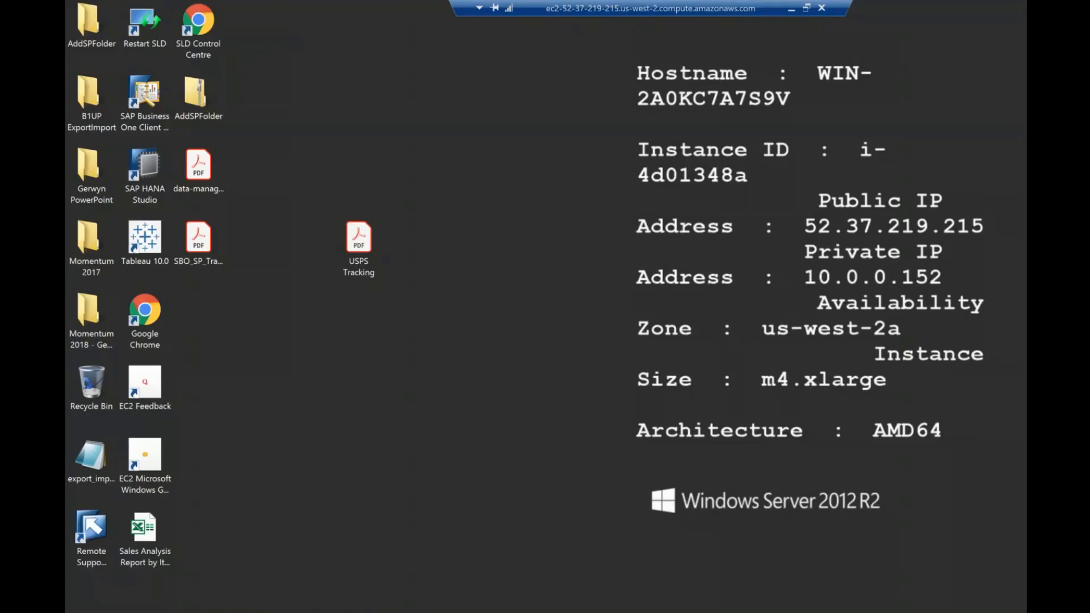
- Back in SAP Business One, paste the tracking number into the purchase order and update it, accepting the drop-ship link
click(220, 603)
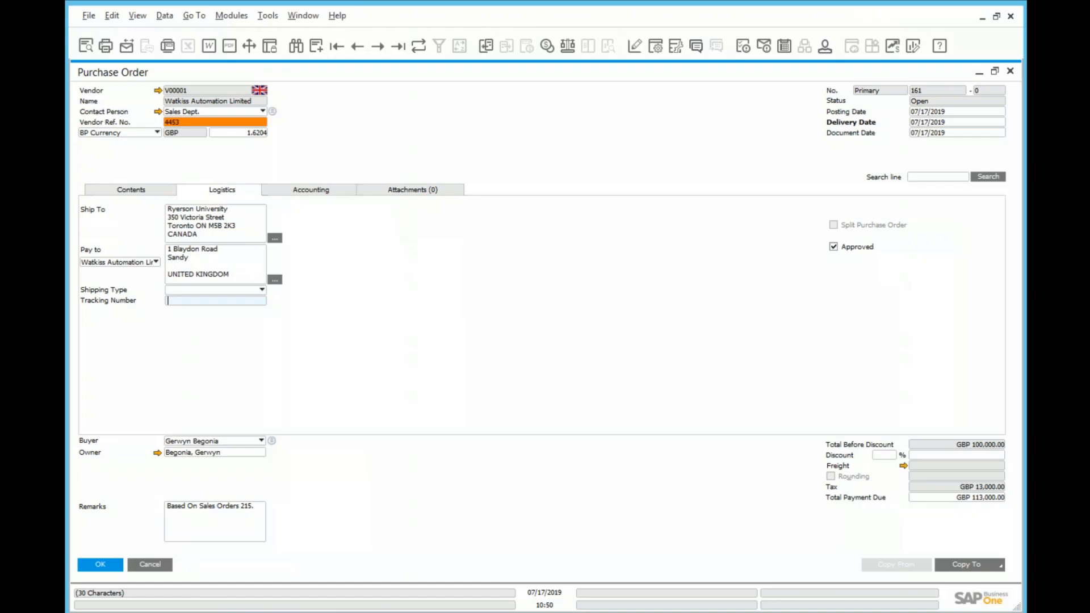
right_click(265, 421)
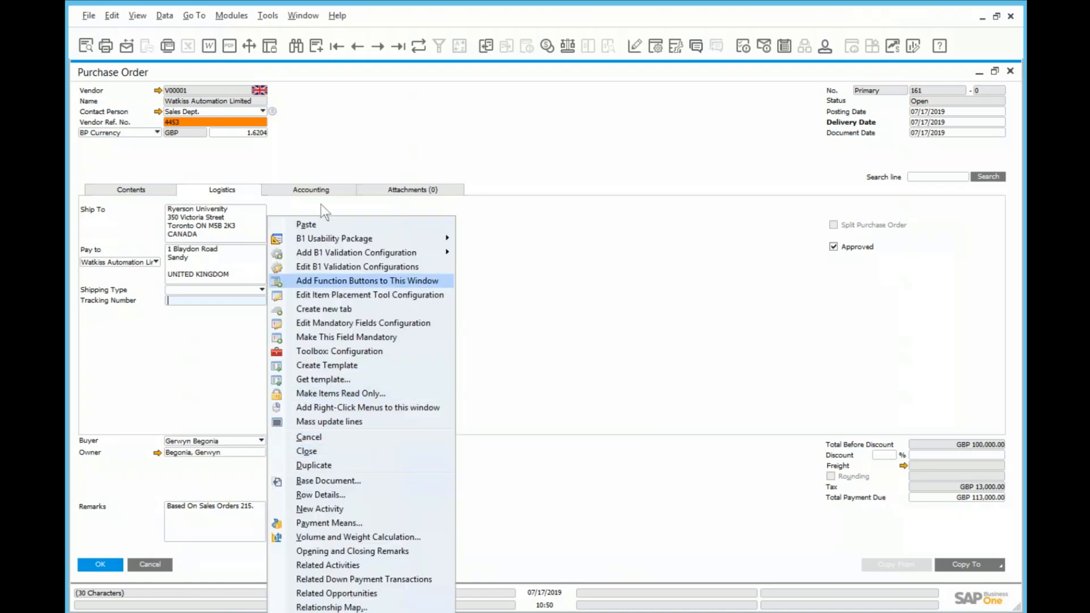
click(316, 222)
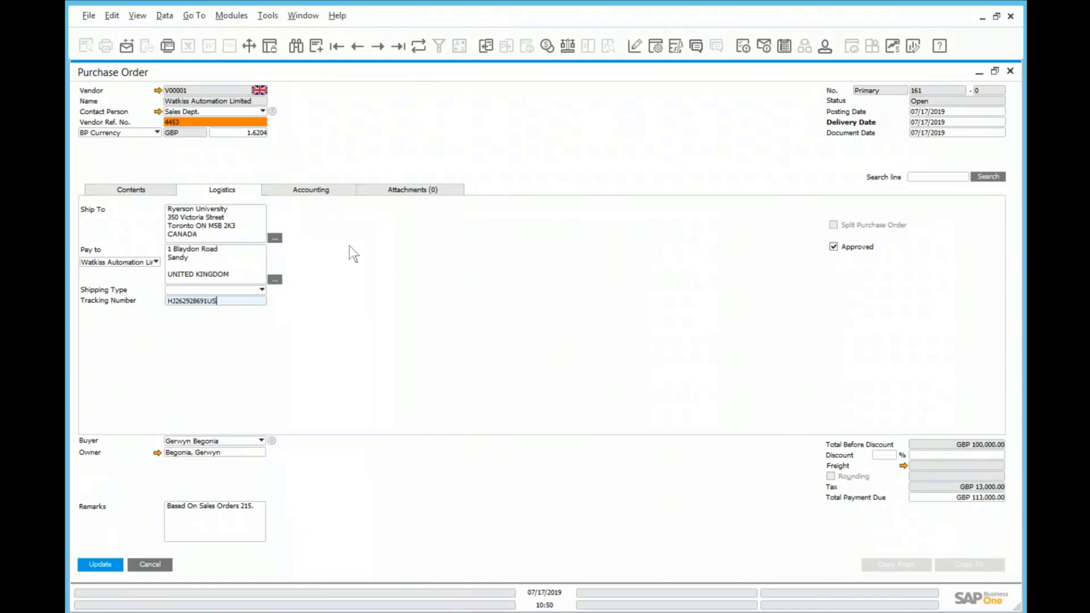
click(101, 564)
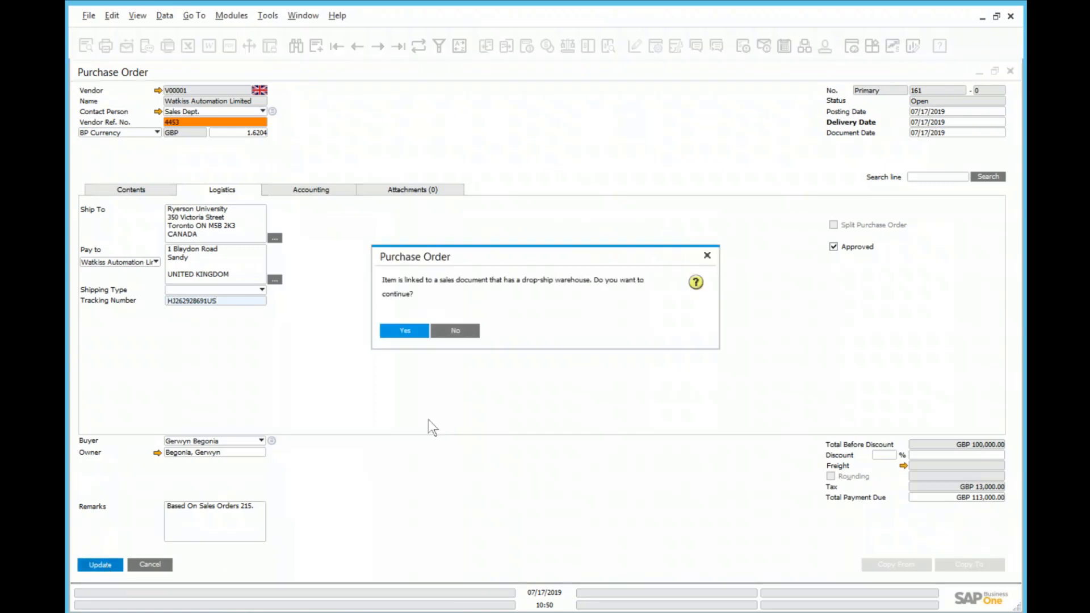
click(410, 332)
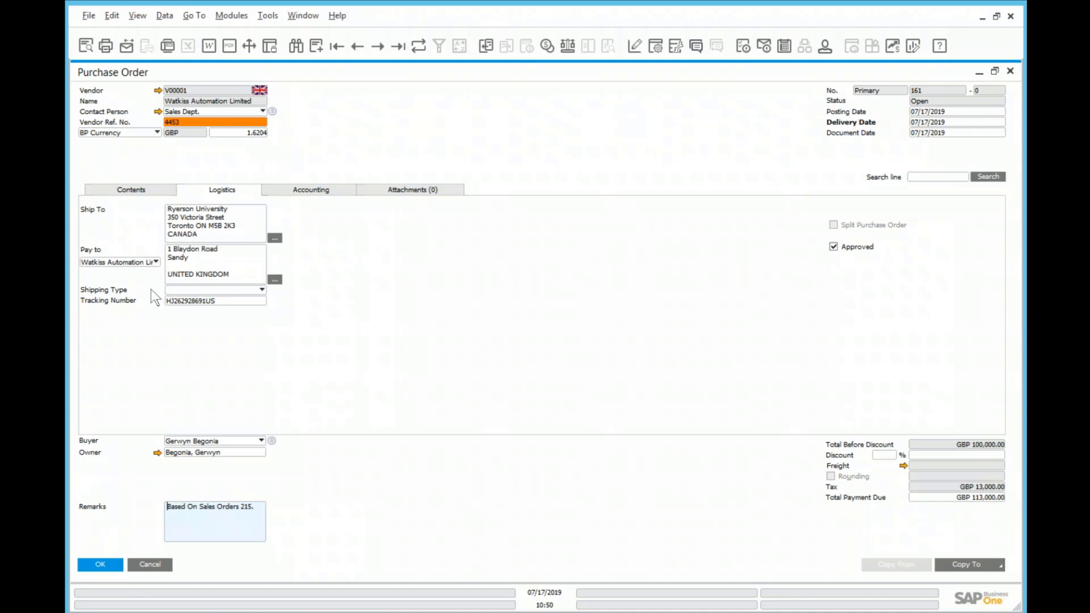
- Open the purchase order's base sales order, check the tracking number in its logistics details, and close it
click(184, 298)
click(491, 48)
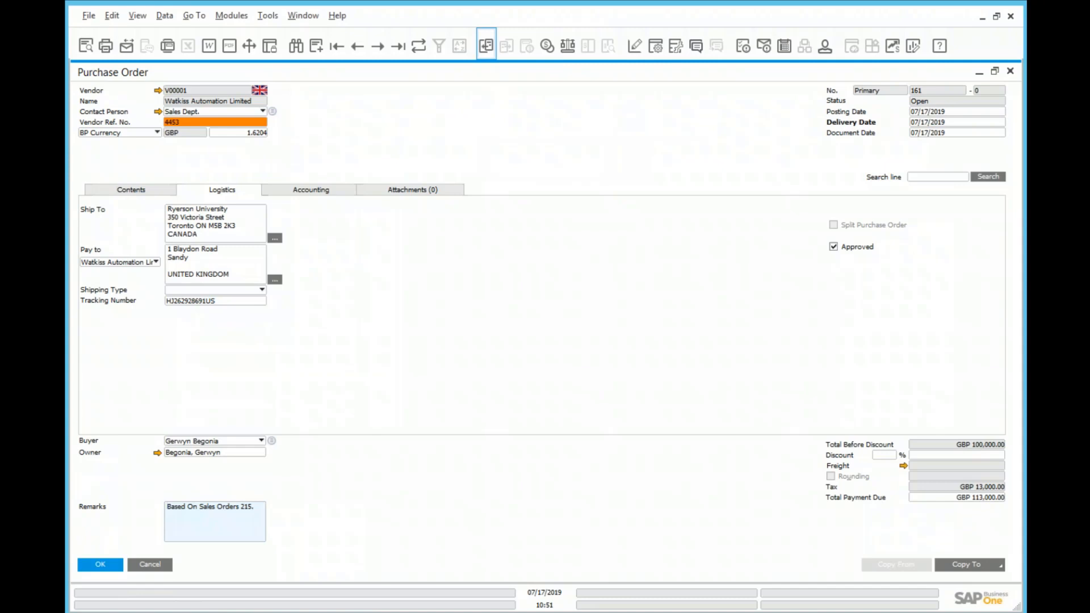
click(241, 193)
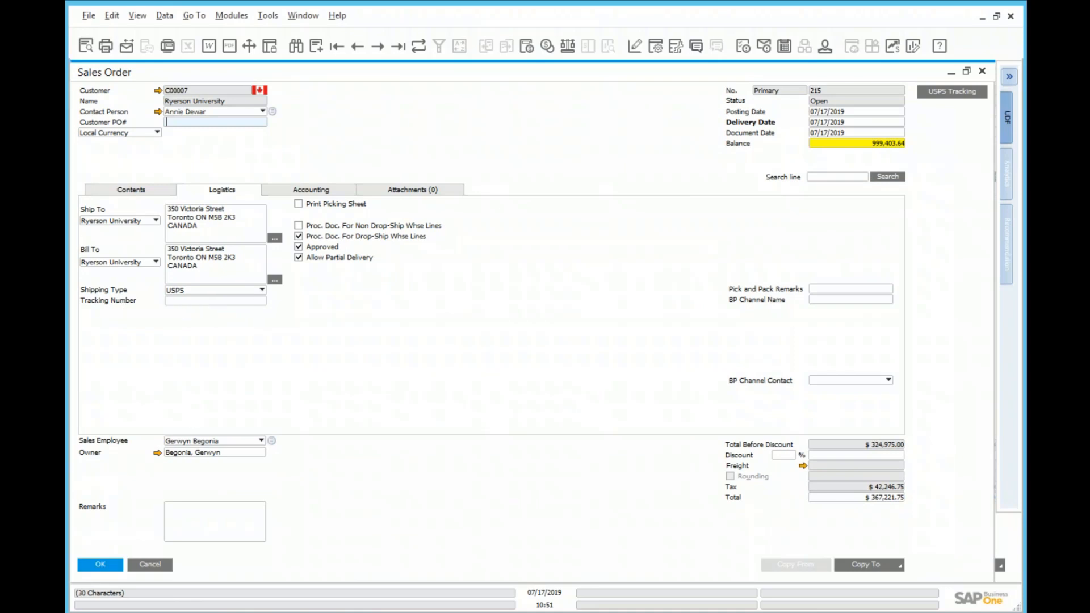
click(149, 565)
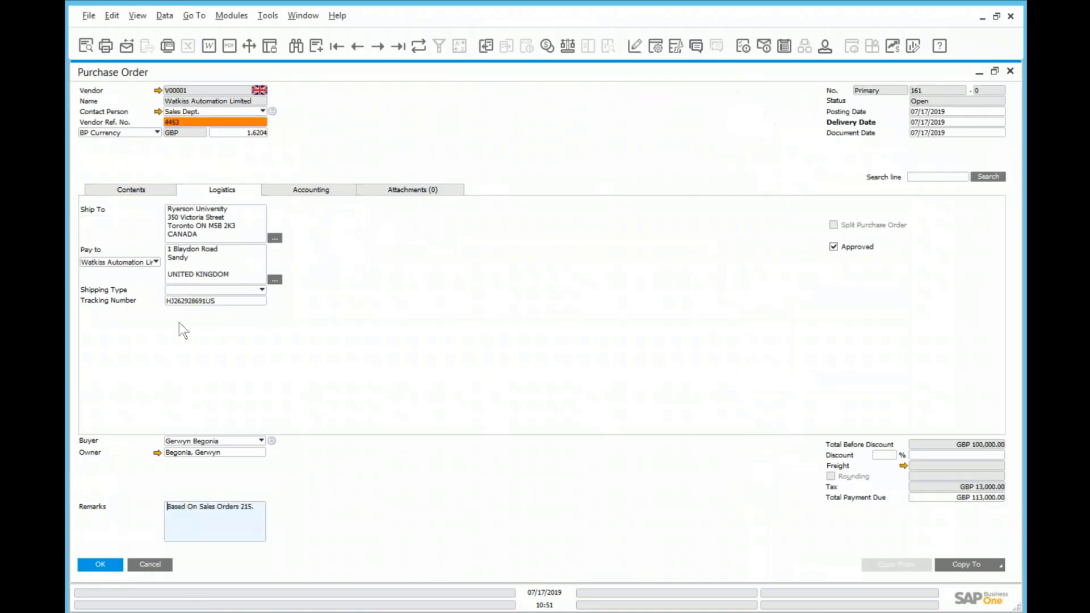
- Transfer the purchase order's tracking number to the base sales order, accepting the linked document prompts, and review the sales order's logistics details
click(189, 301)
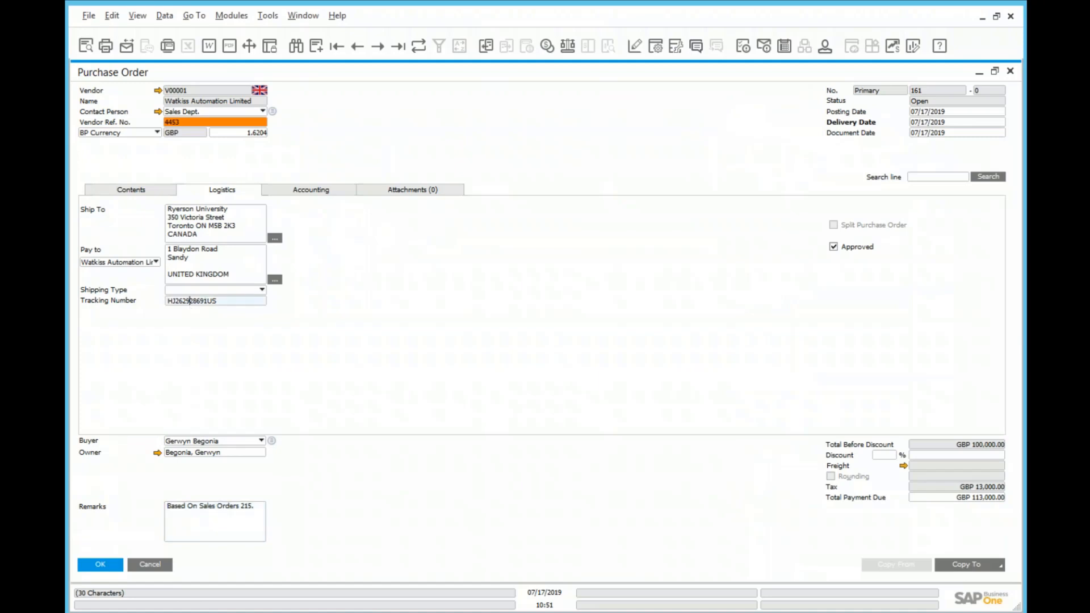
key(Tab)
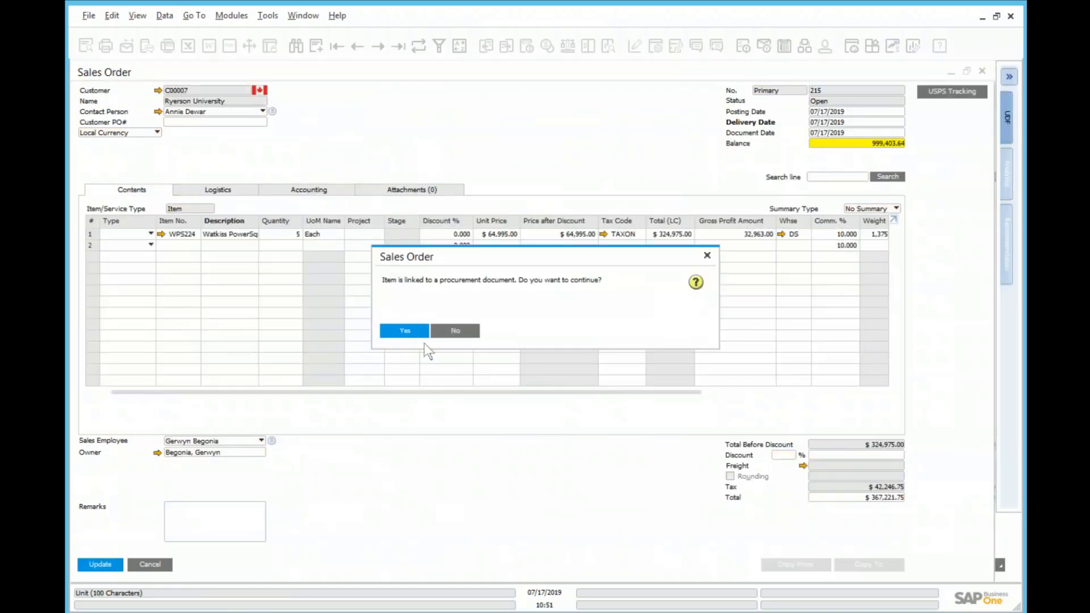
click(412, 332)
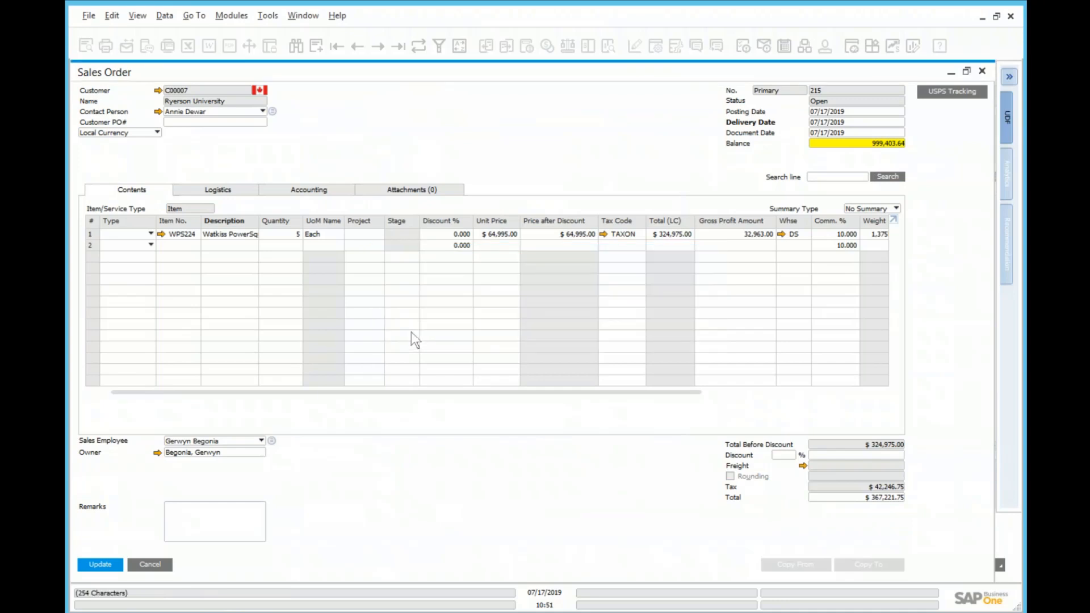
key(Return)
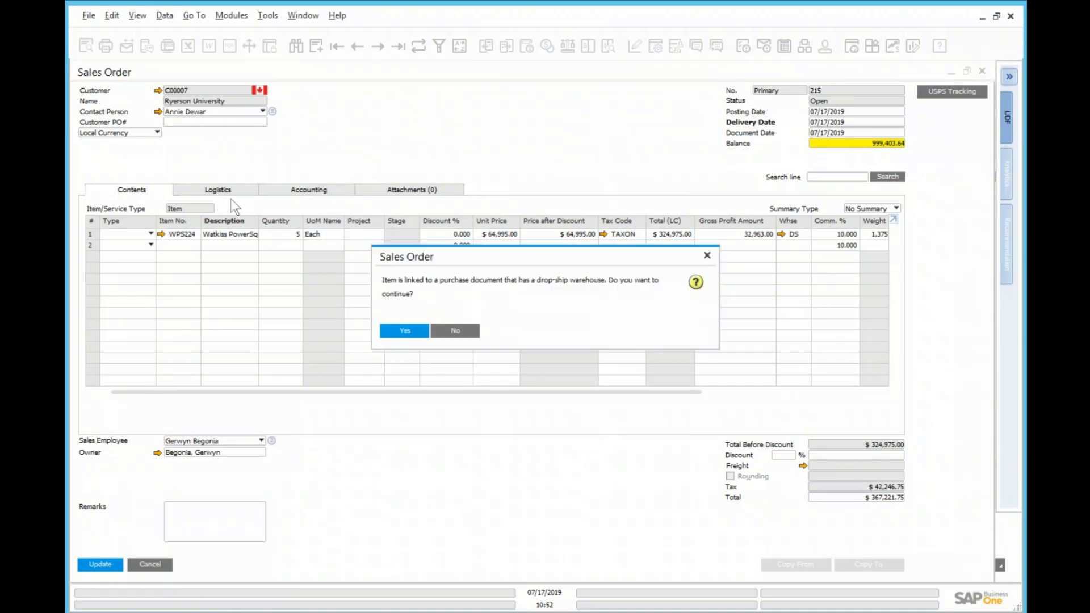
click(407, 333)
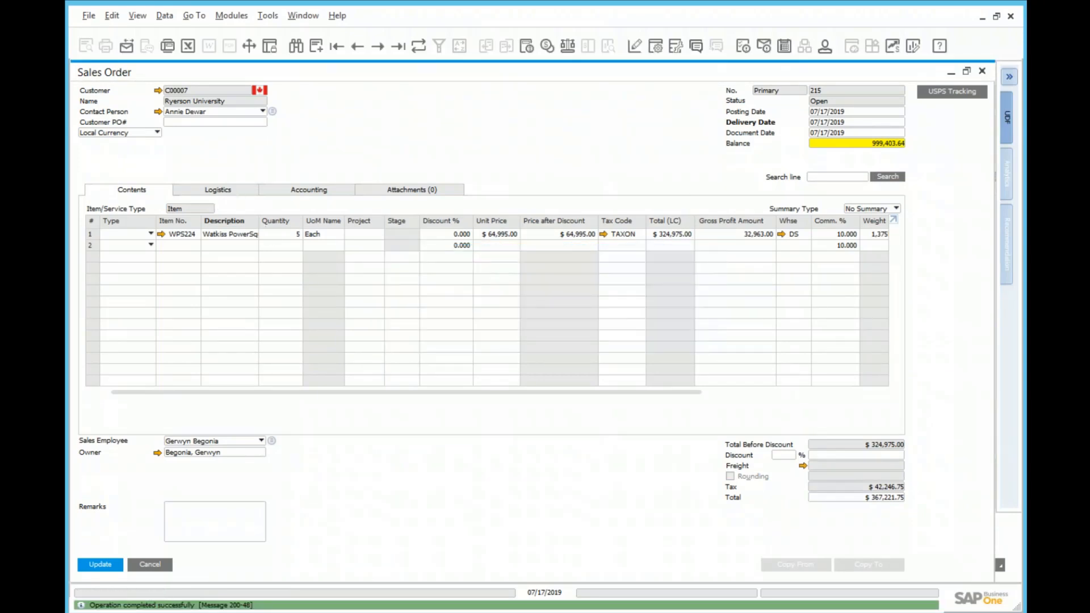
click(226, 190)
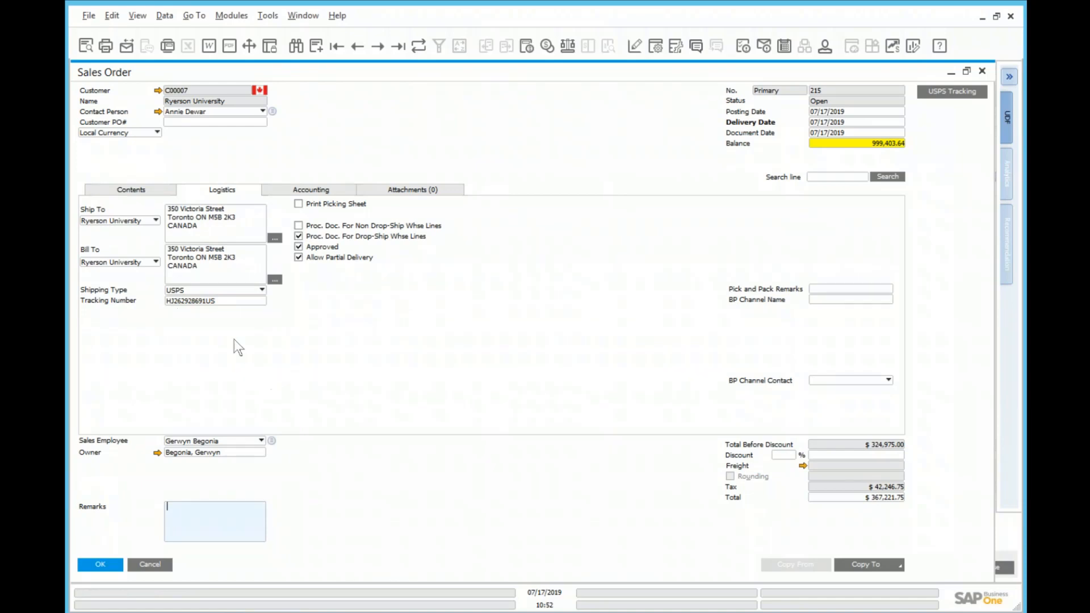
- Check the sales order's copy targets, look up its shipment on the USPS tracking website, and return to the order
click(860, 568)
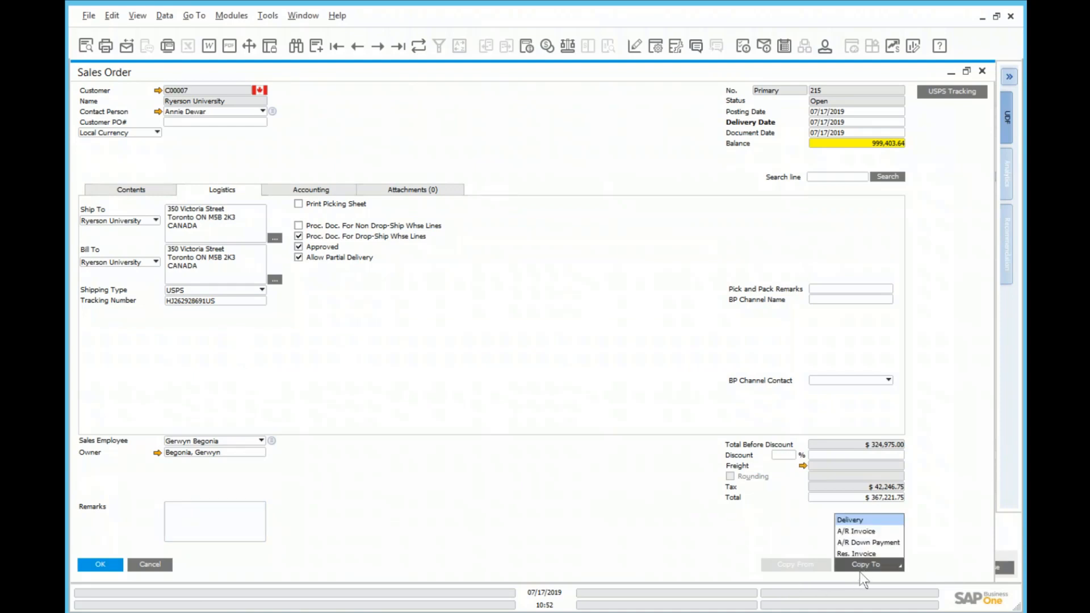
click(694, 541)
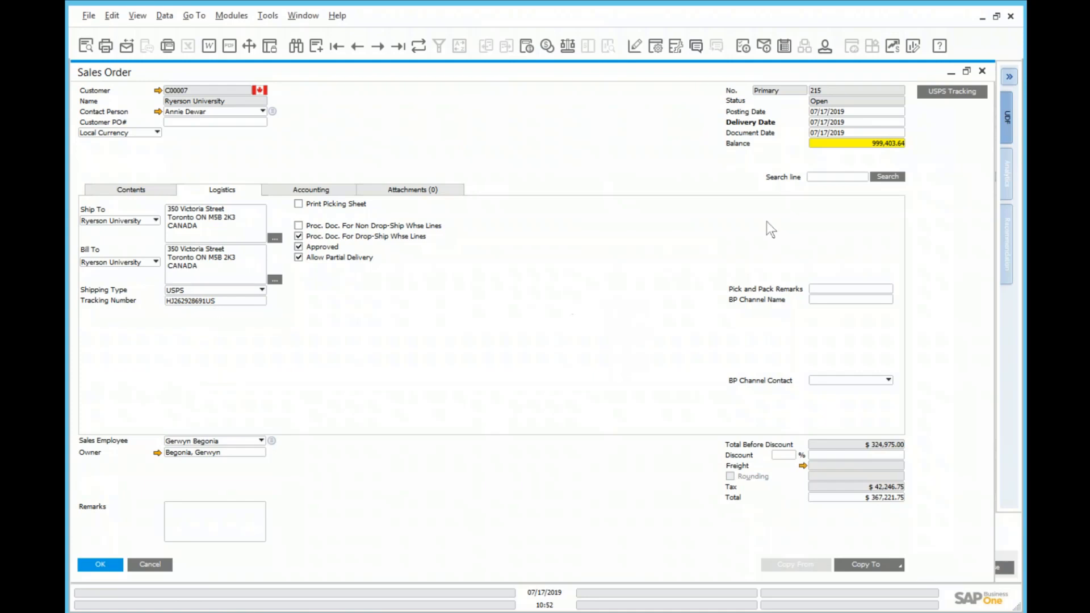
click(950, 95)
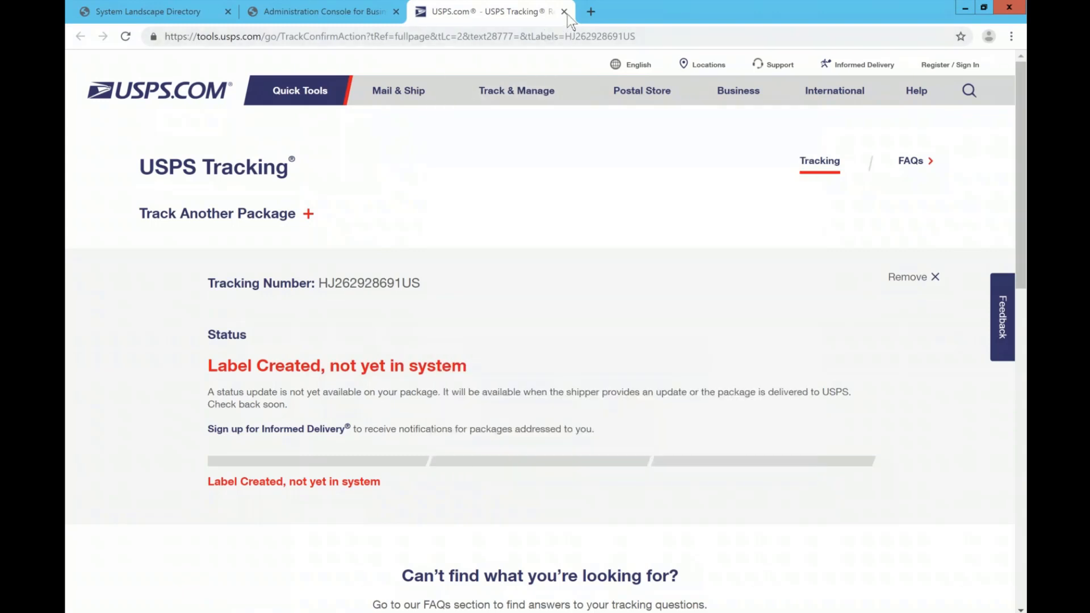
click(565, 11)
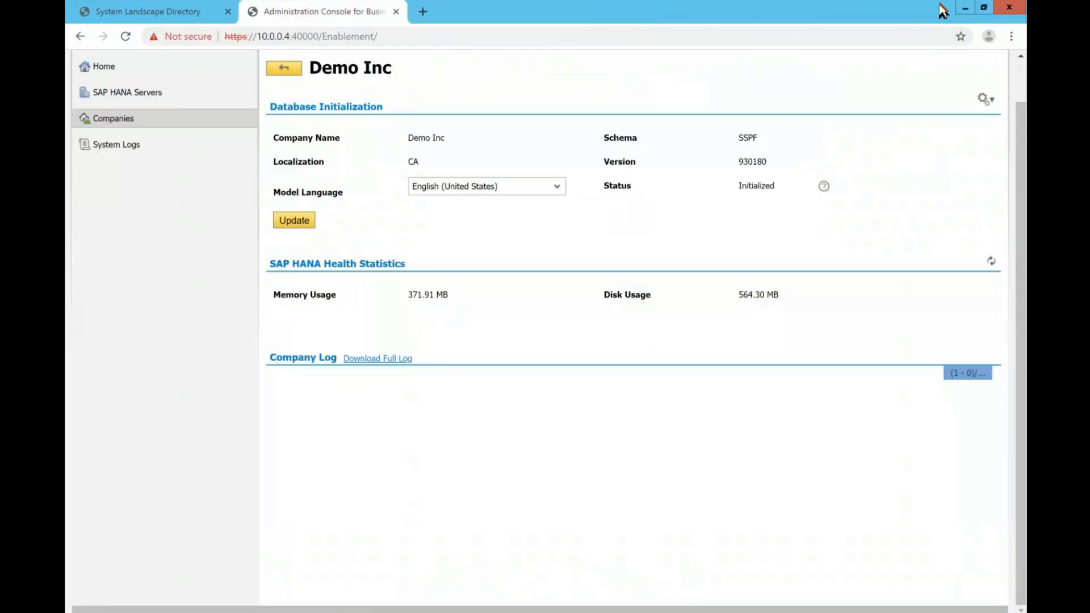
click(971, 7)
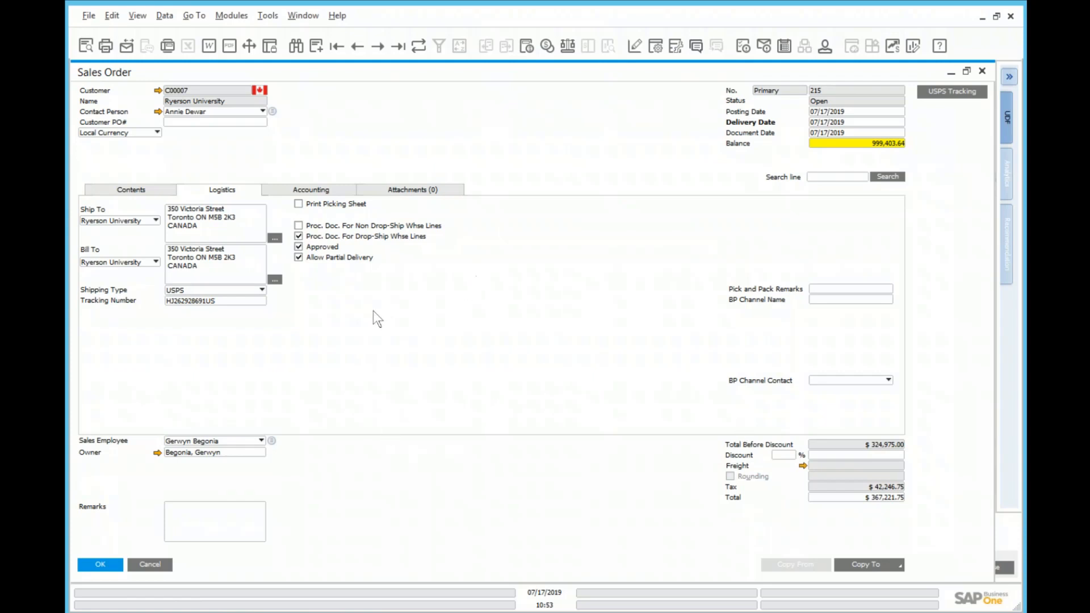
- Copy the sales order to a delivery, add it with confirmation, and show the delivery's accounting details
click(887, 566)
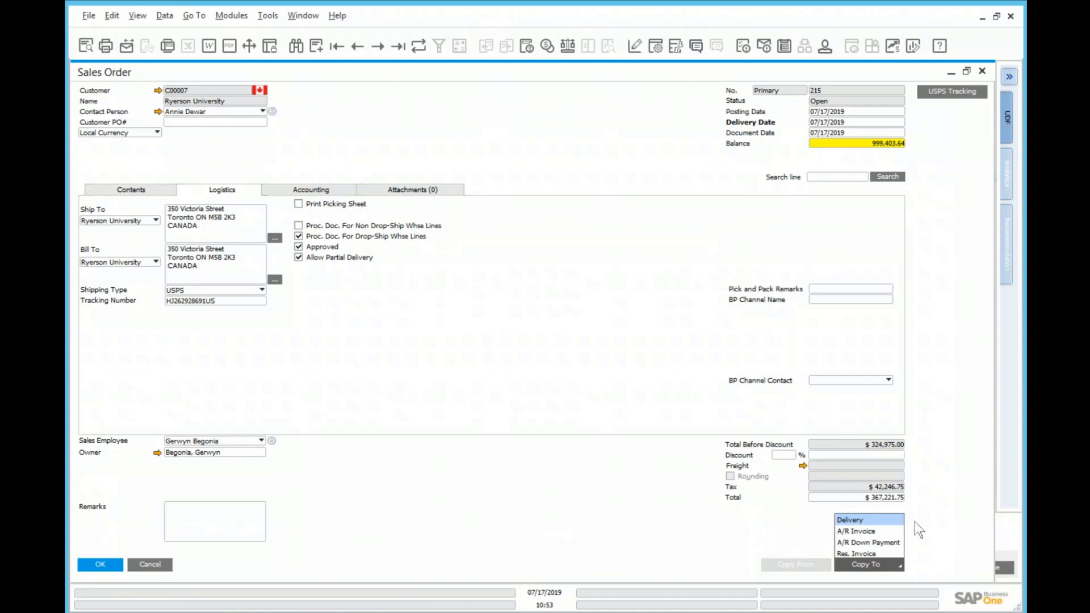
click(874, 519)
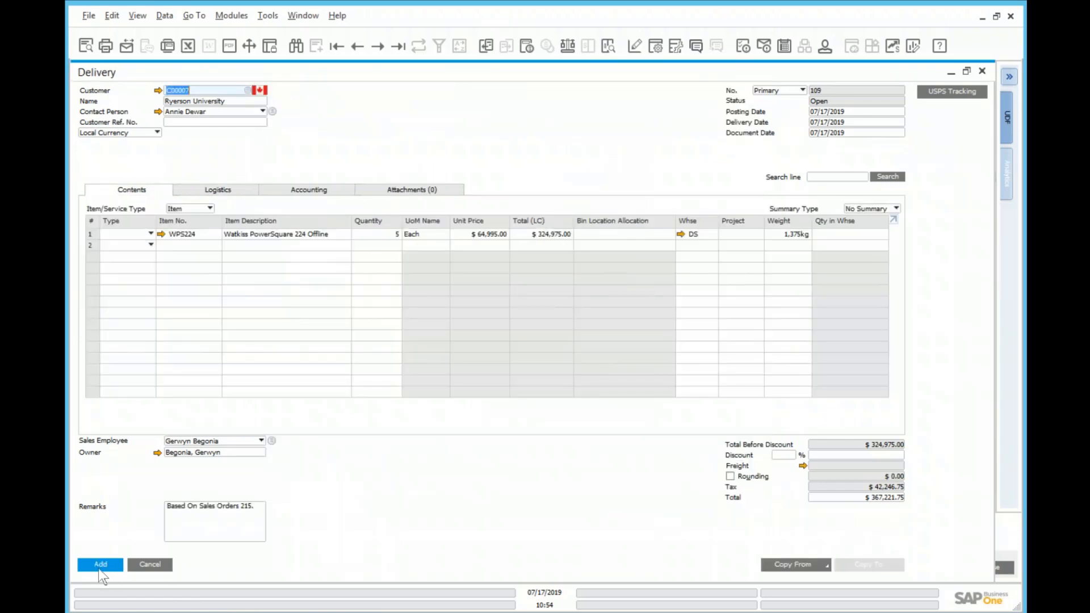
click(101, 568)
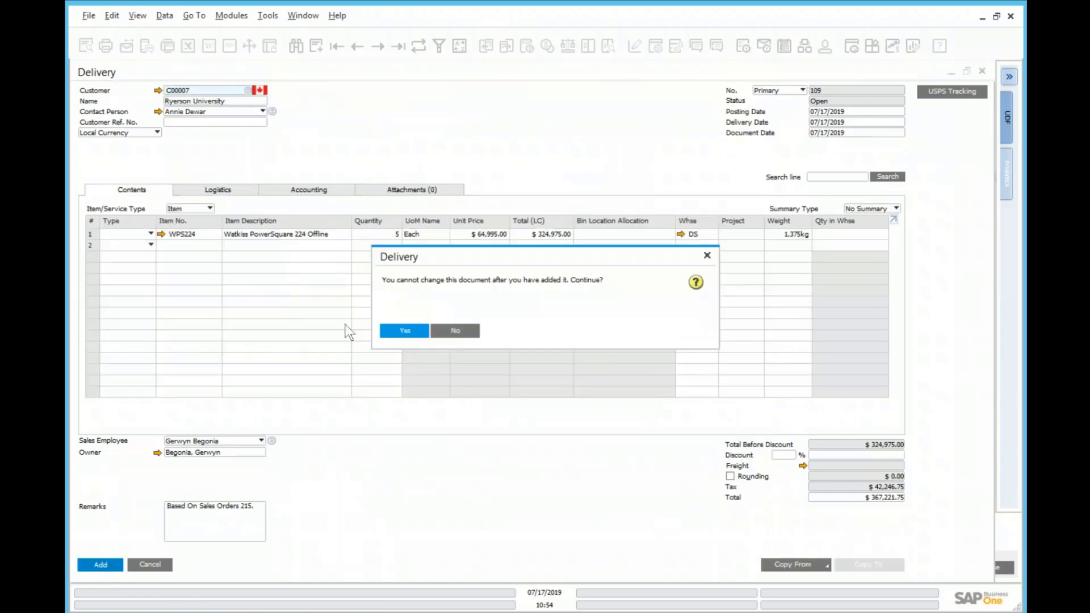
click(403, 331)
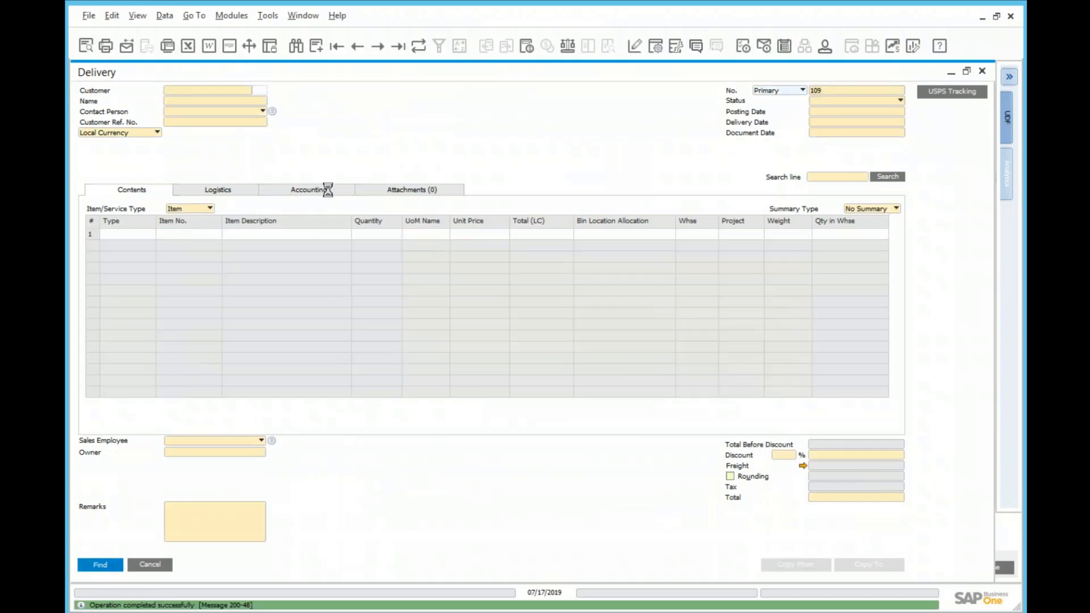
click(327, 190)
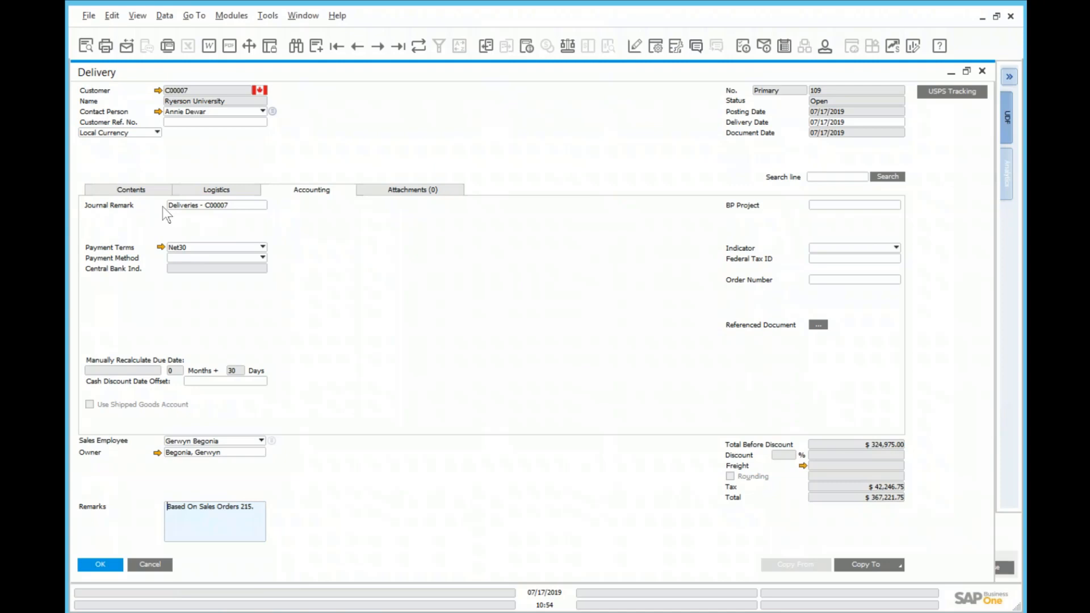
- Copy the delivery to an A/R invoice, add it with confirmation, and show the invoice's accounting details
click(871, 565)
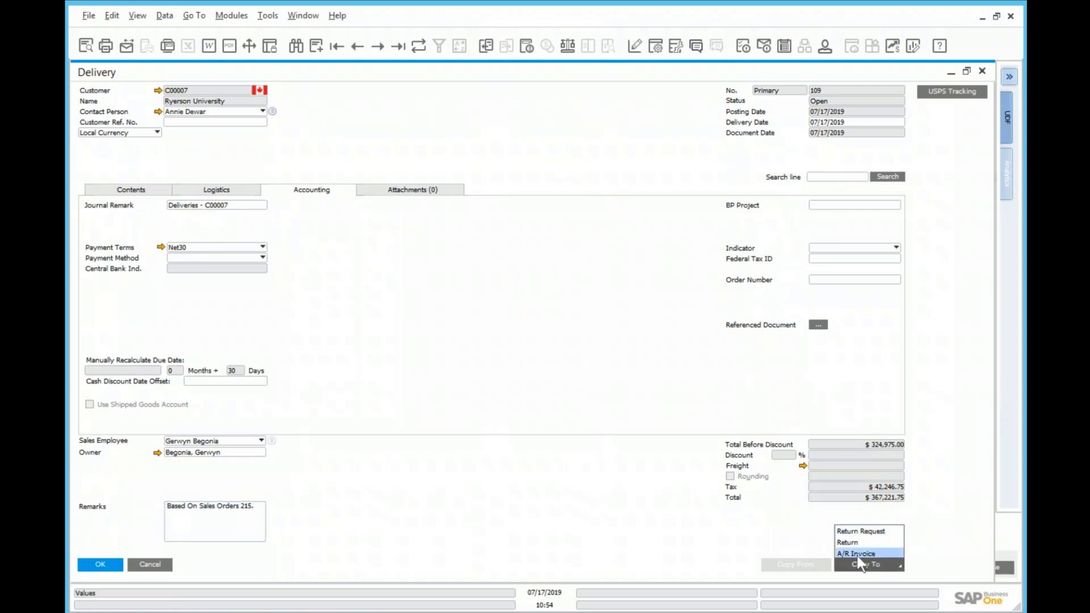
click(859, 556)
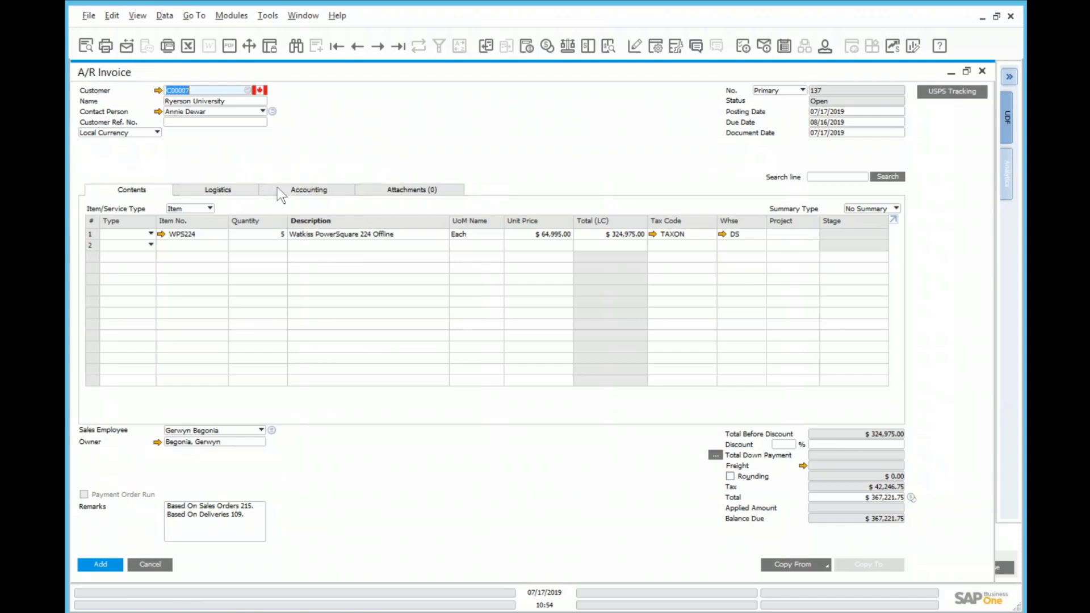
click(98, 566)
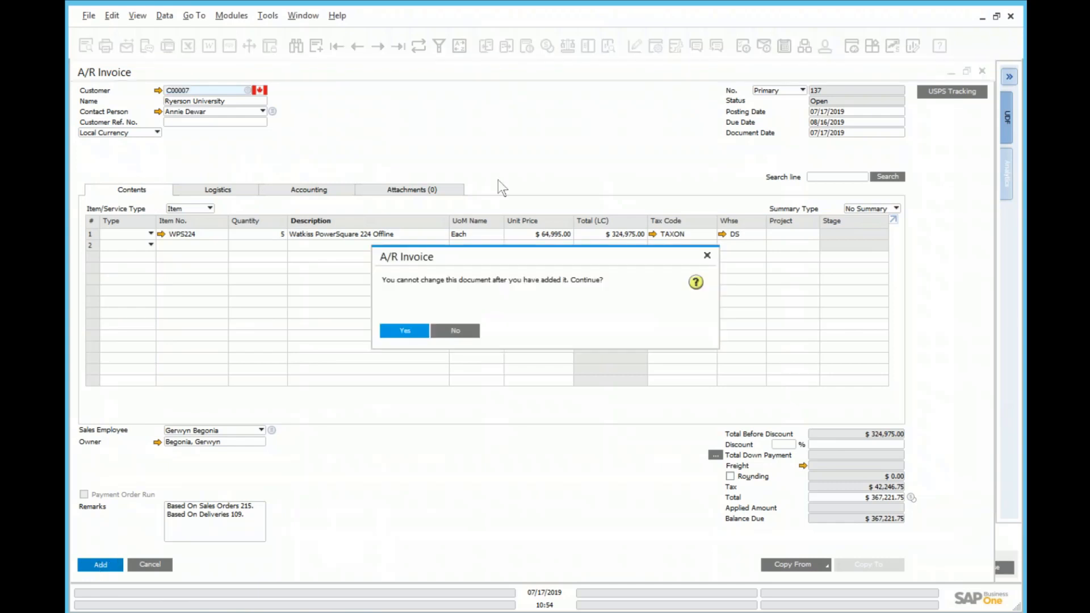
key(Return)
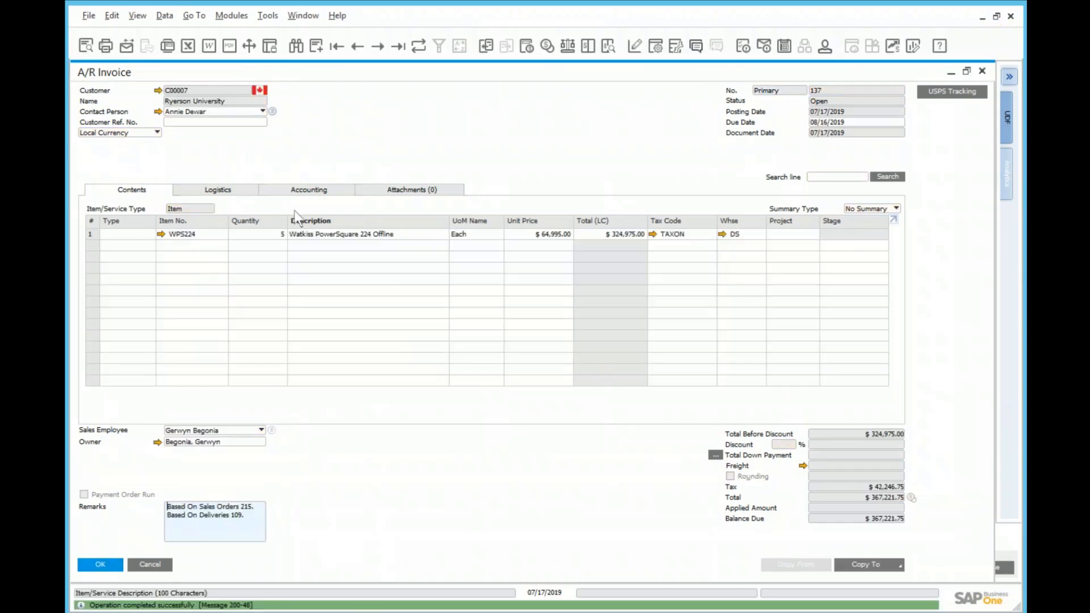
click(307, 189)
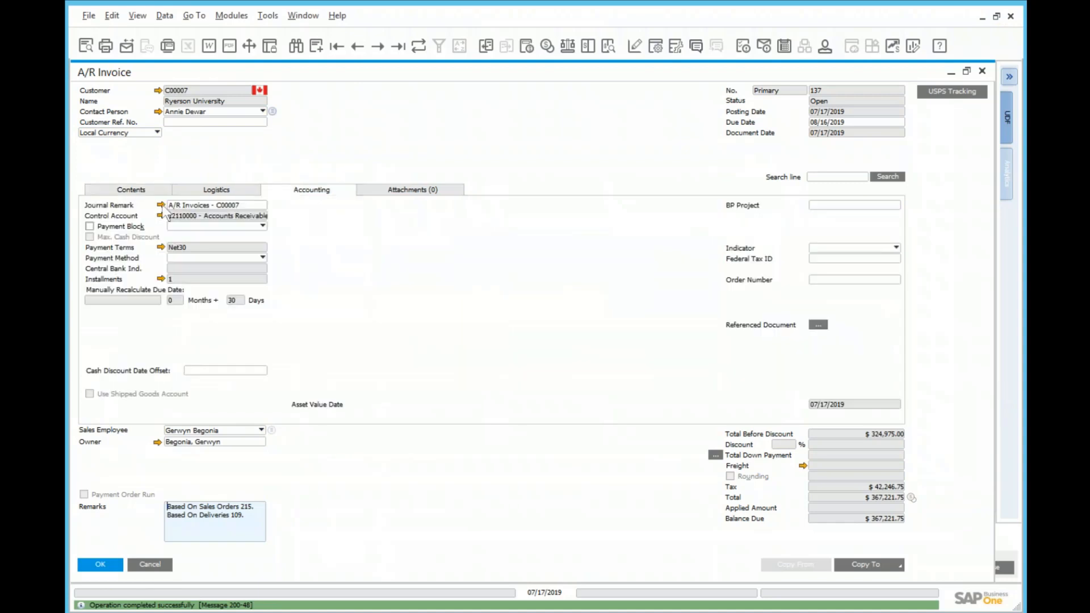
- Examine the A/R invoice's journal entry, and close the open sales documents and the procurement wizard
click(162, 205)
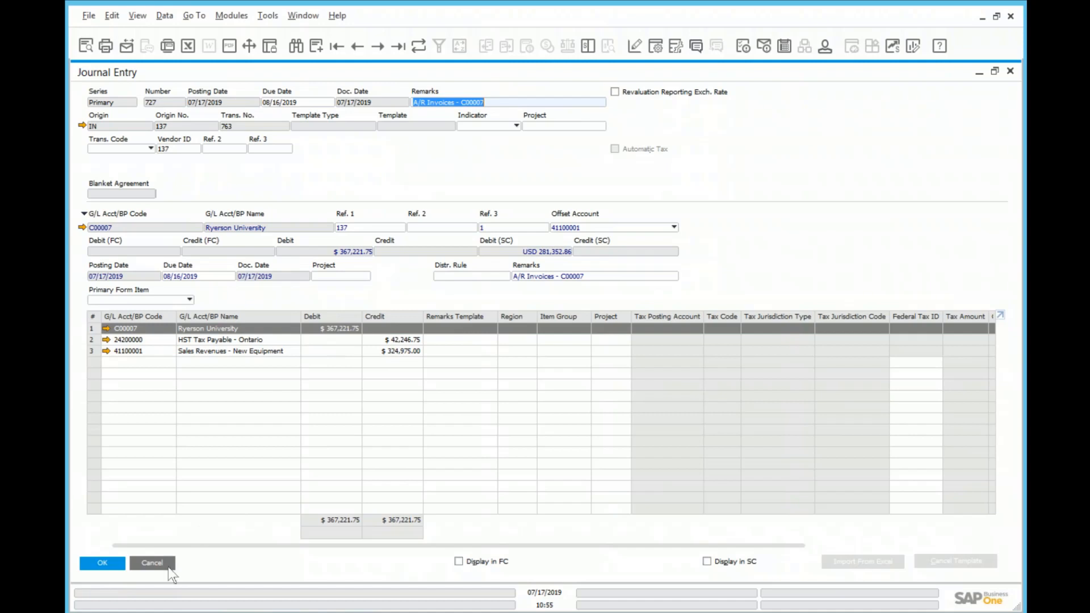
click(152, 563)
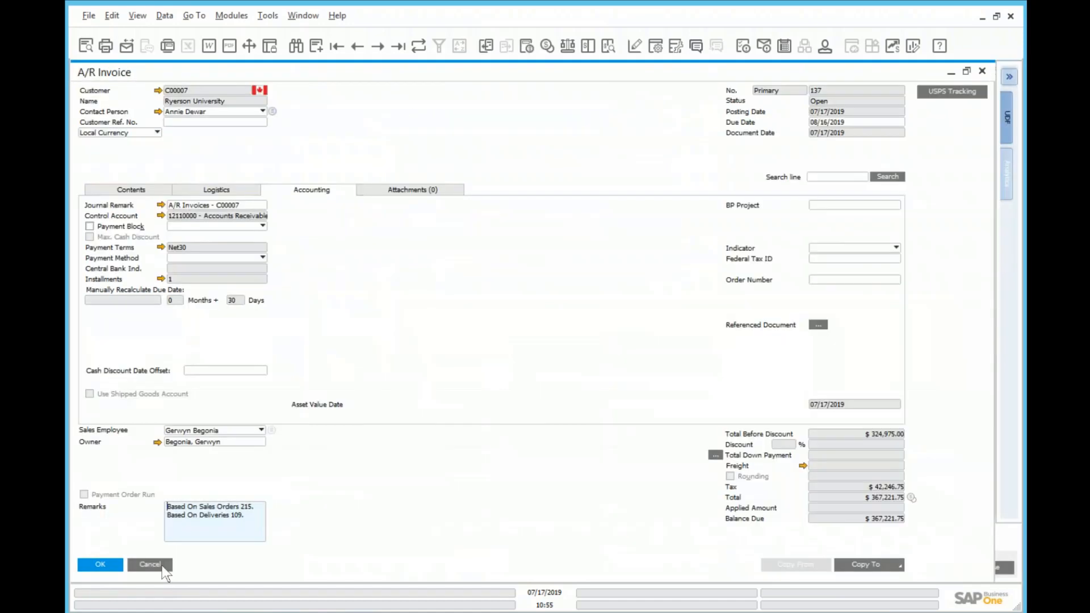
click(162, 566)
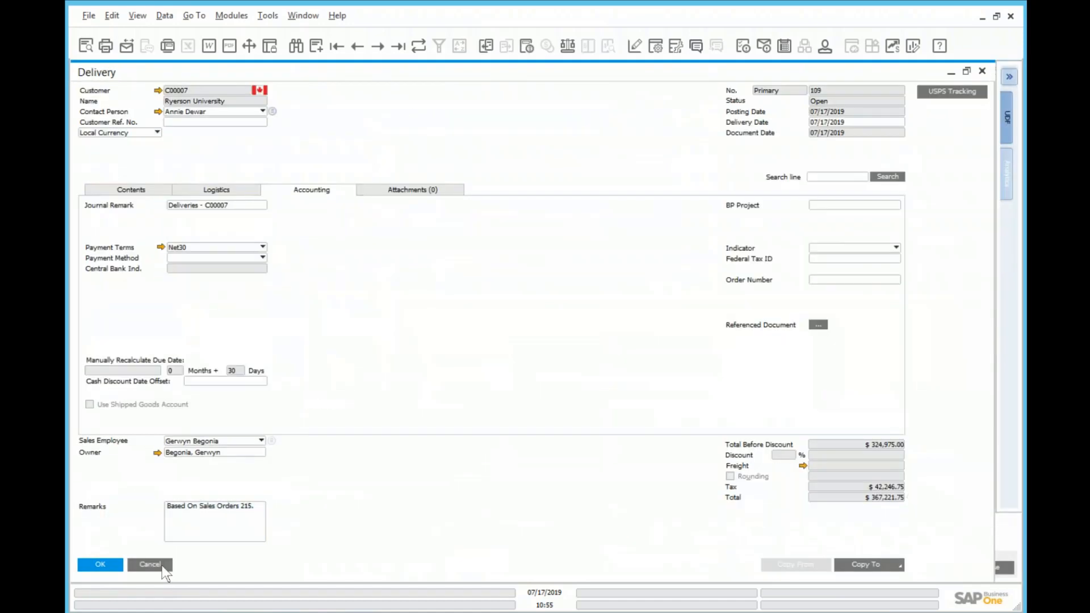
click(163, 566)
click(163, 566)
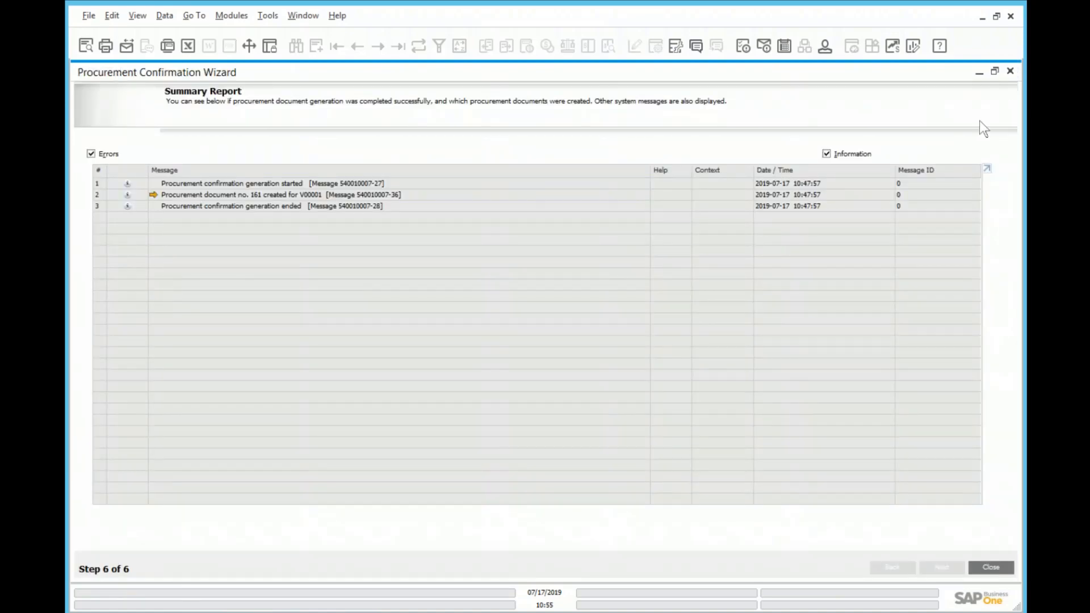
click(1010, 71)
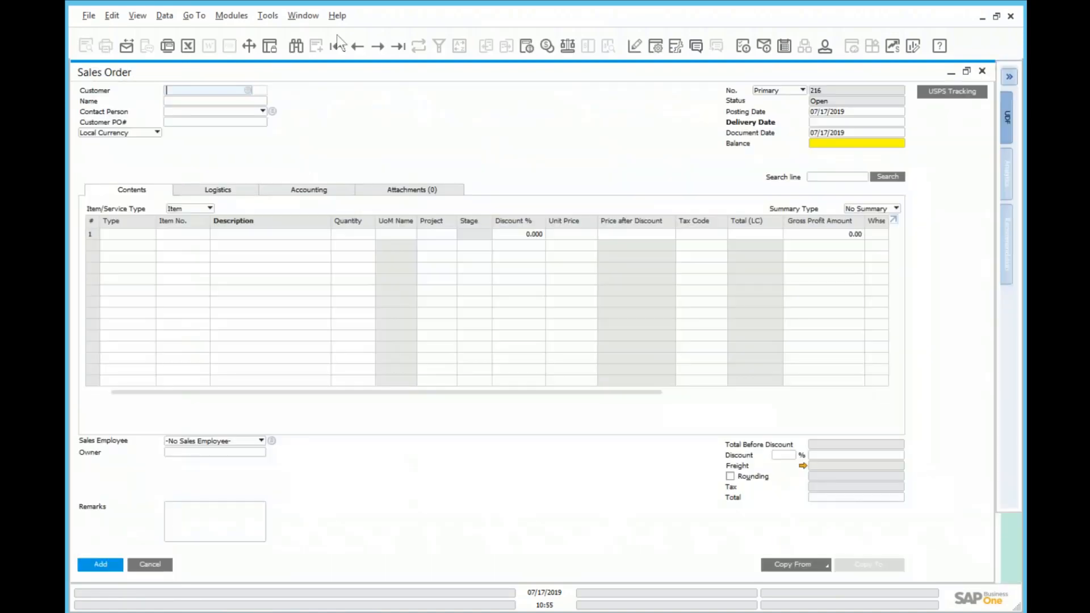
click(980, 71)
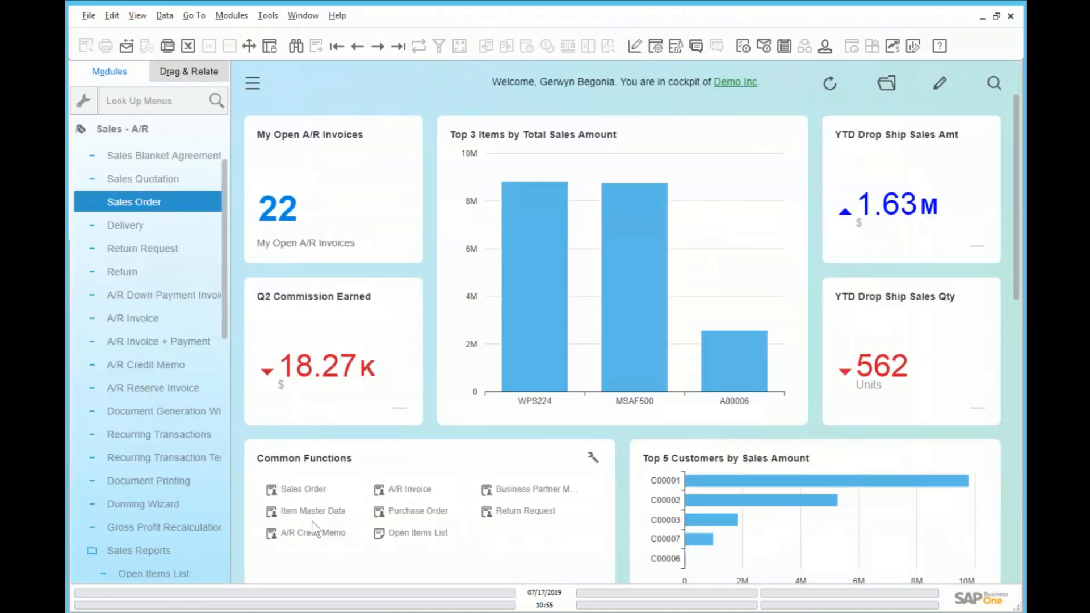
- Open the most recent purchase order and show its item lines
click(404, 514)
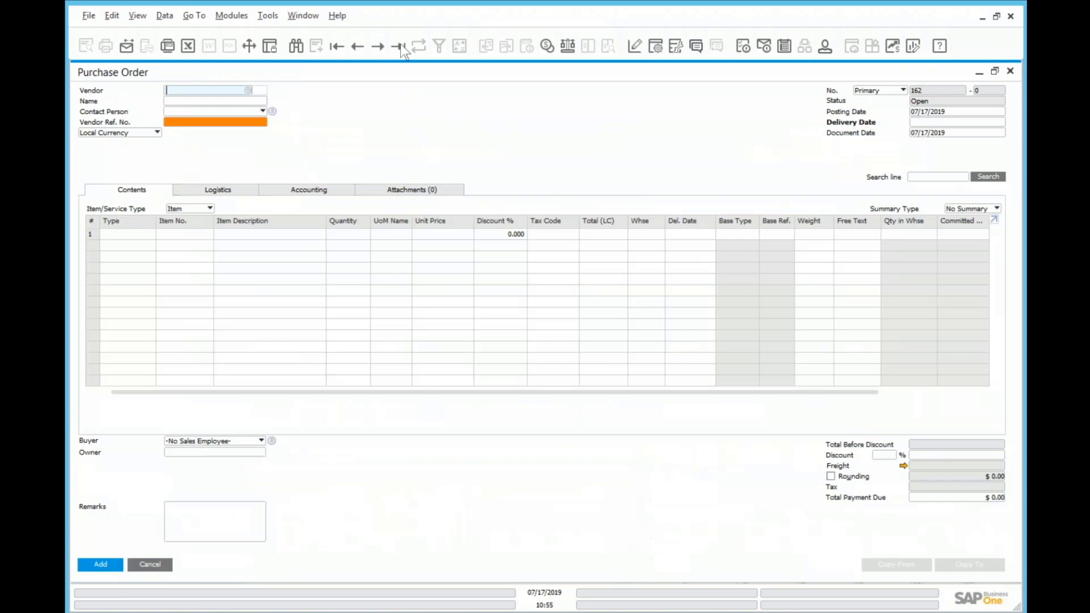
click(400, 44)
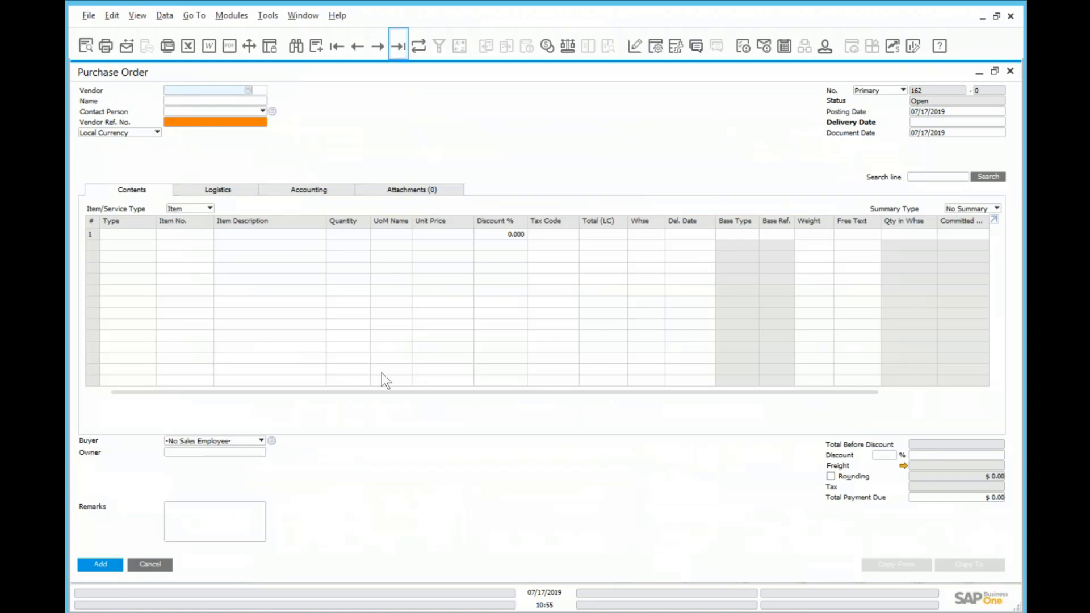
click(335, 191)
click(111, 187)
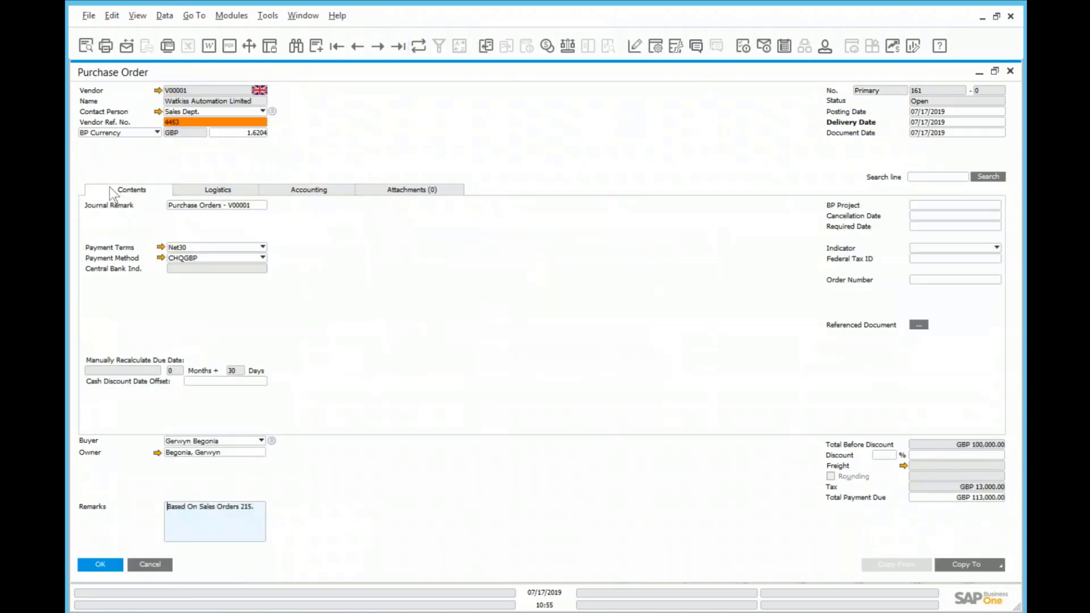
- Copy the purchase order to an A/P invoice and add the invoice, confirming that it cannot be changed
click(989, 566)
click(957, 532)
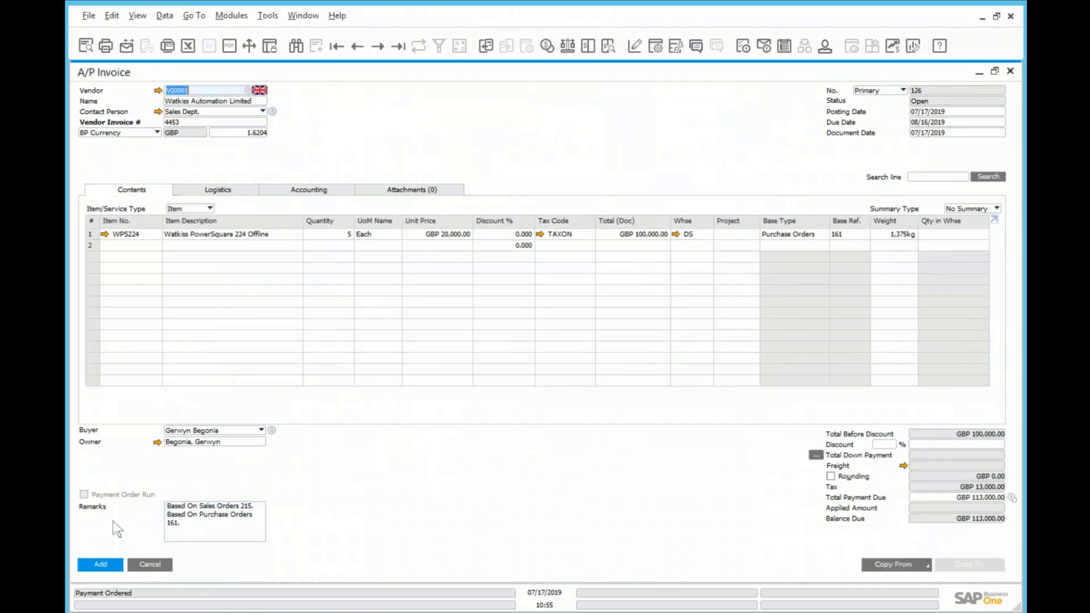
click(101, 565)
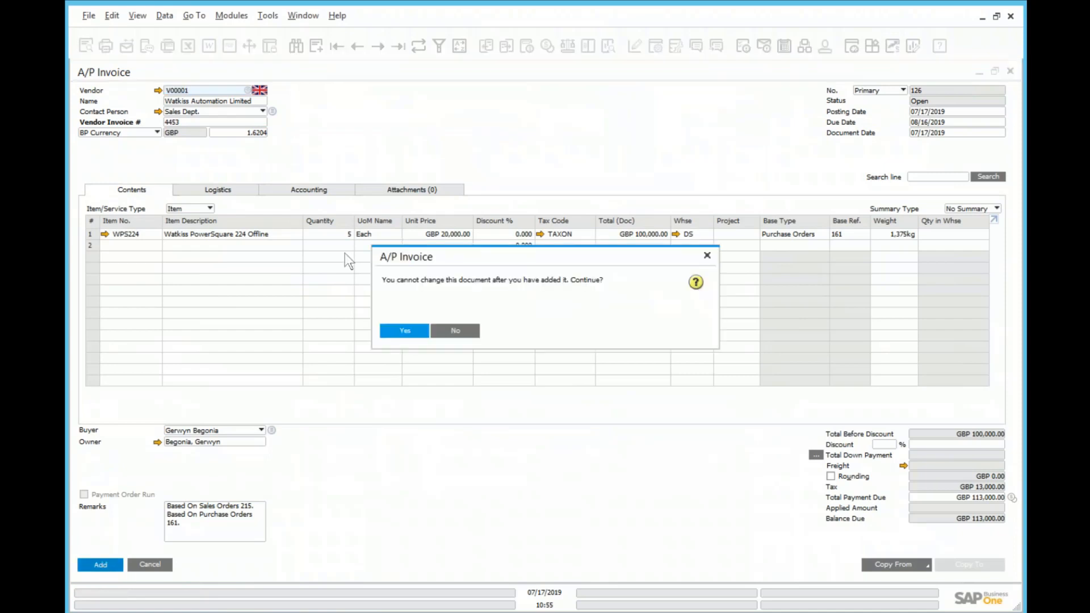
click(407, 327)
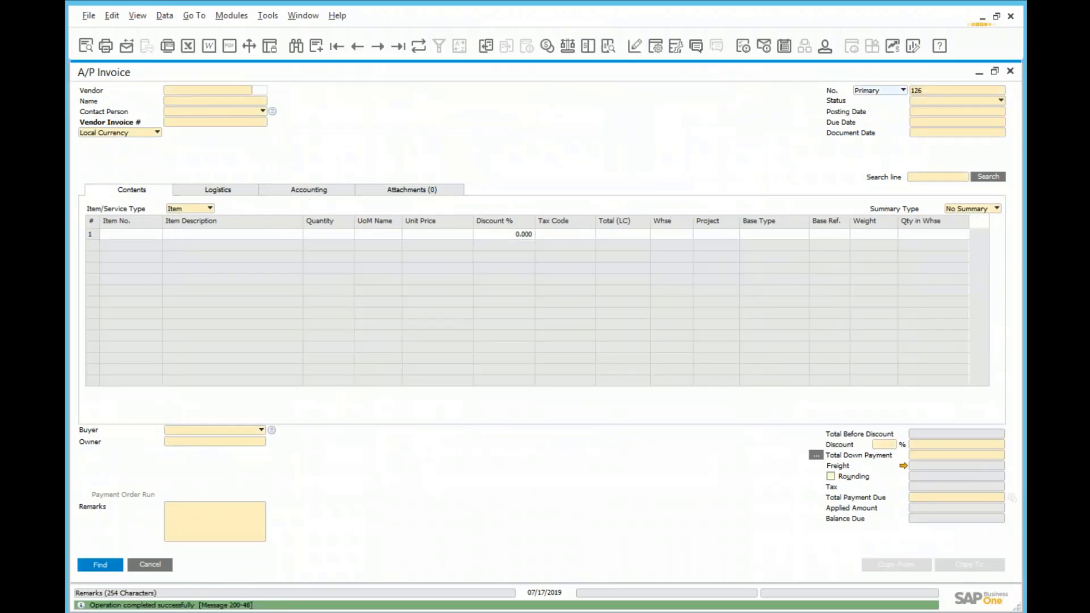
- Examine the A/P invoice's accounting details and its linked journal entry, and return to the invoice
click(316, 193)
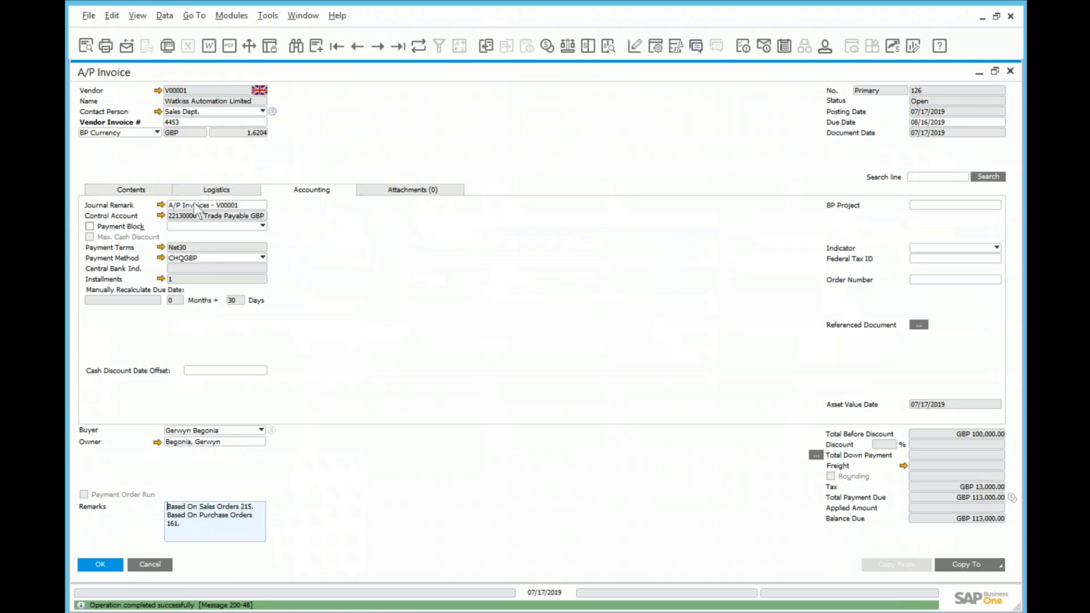
click(161, 206)
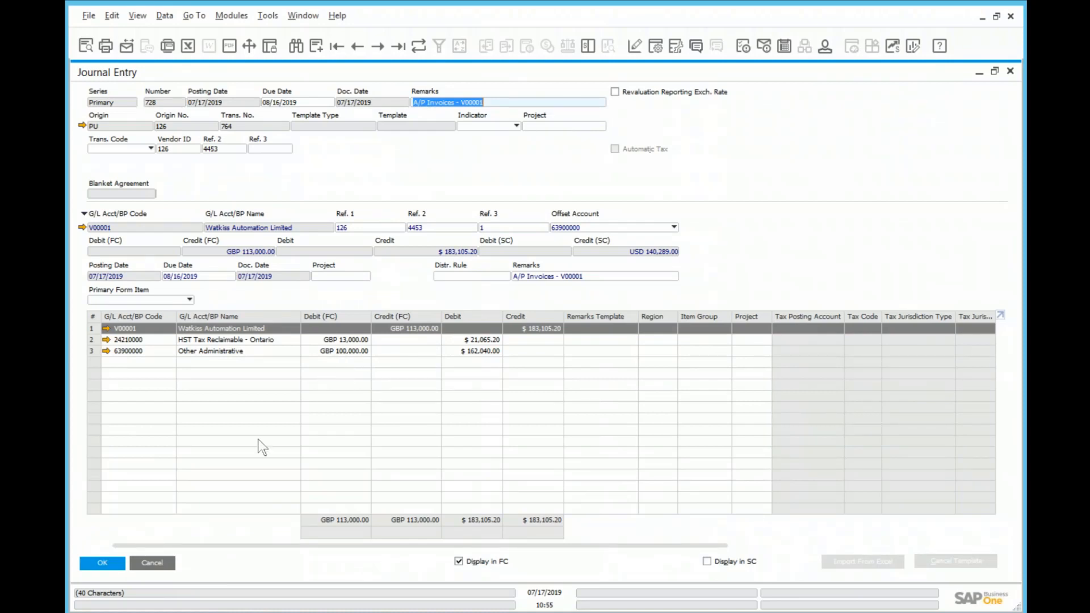
click(152, 564)
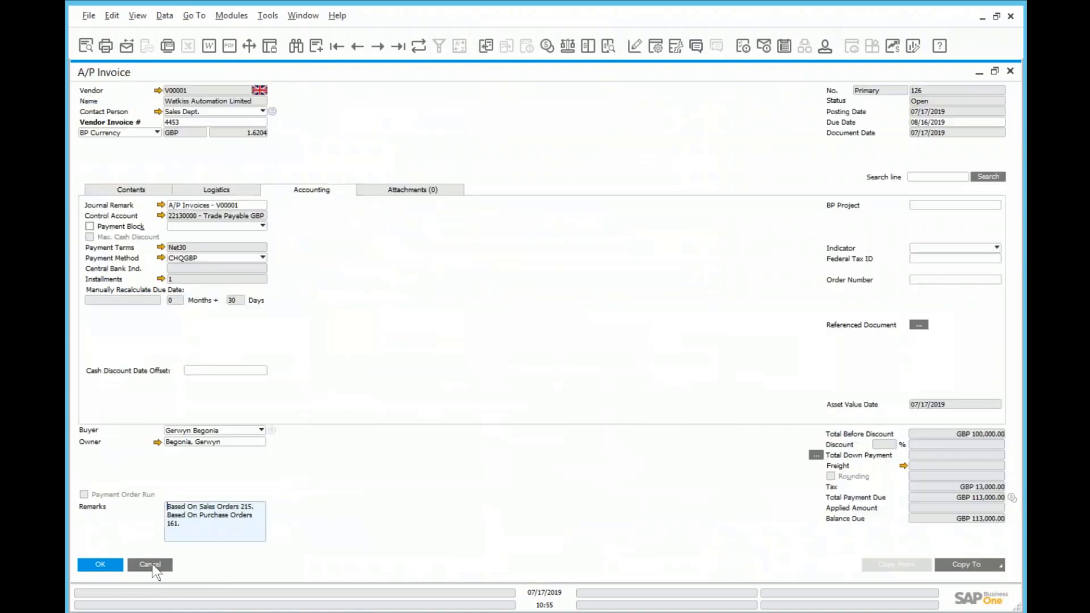
- Examine the A/P invoice's relationship map, and close the invoice and its purchase order
click(136, 190)
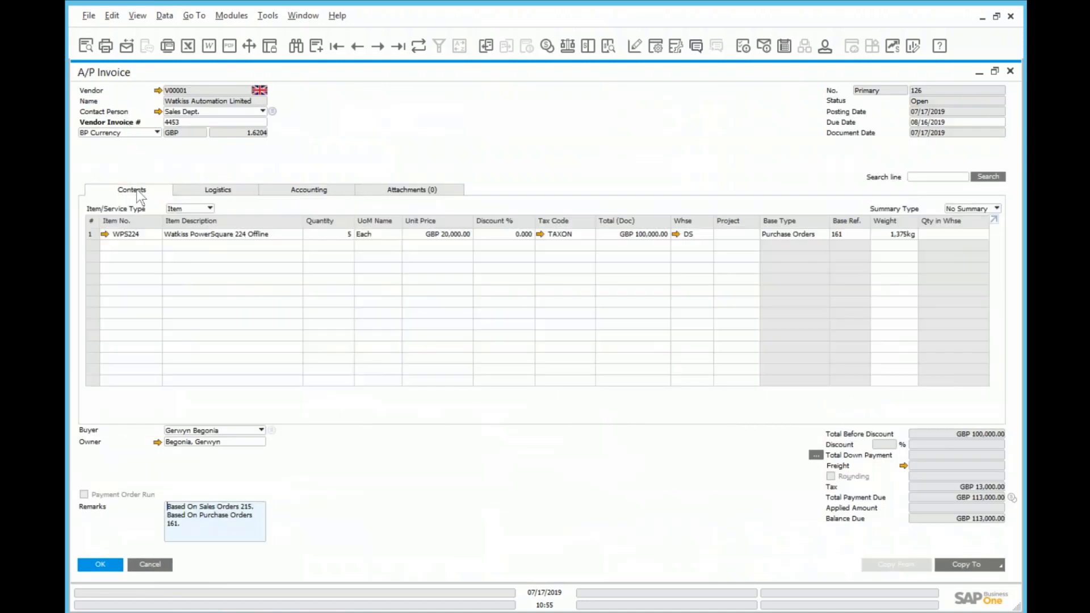
right_click(505, 474)
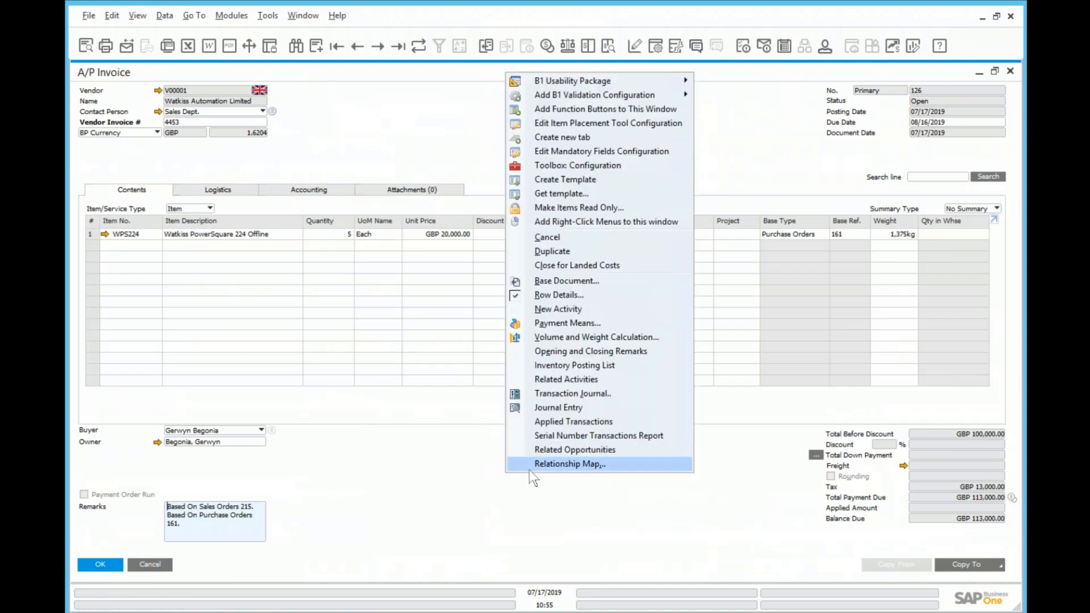
click(529, 468)
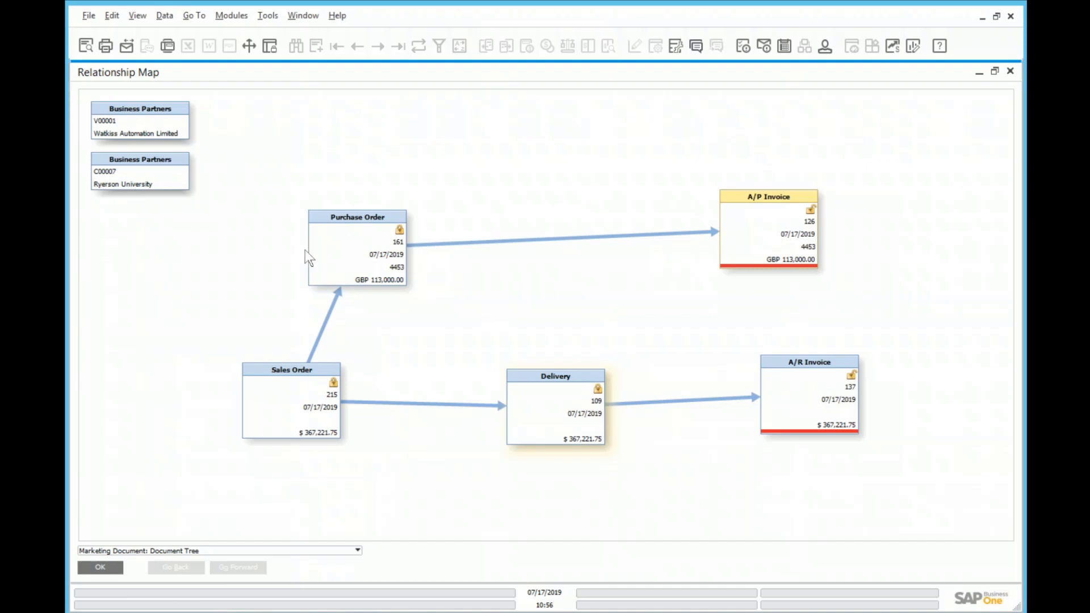
click(1010, 71)
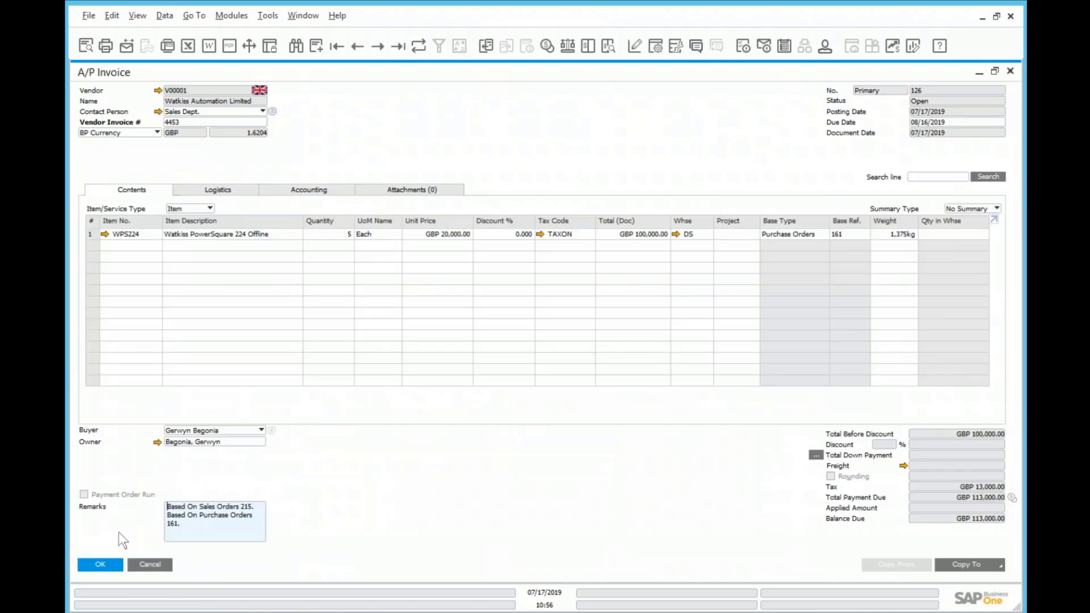
click(151, 564)
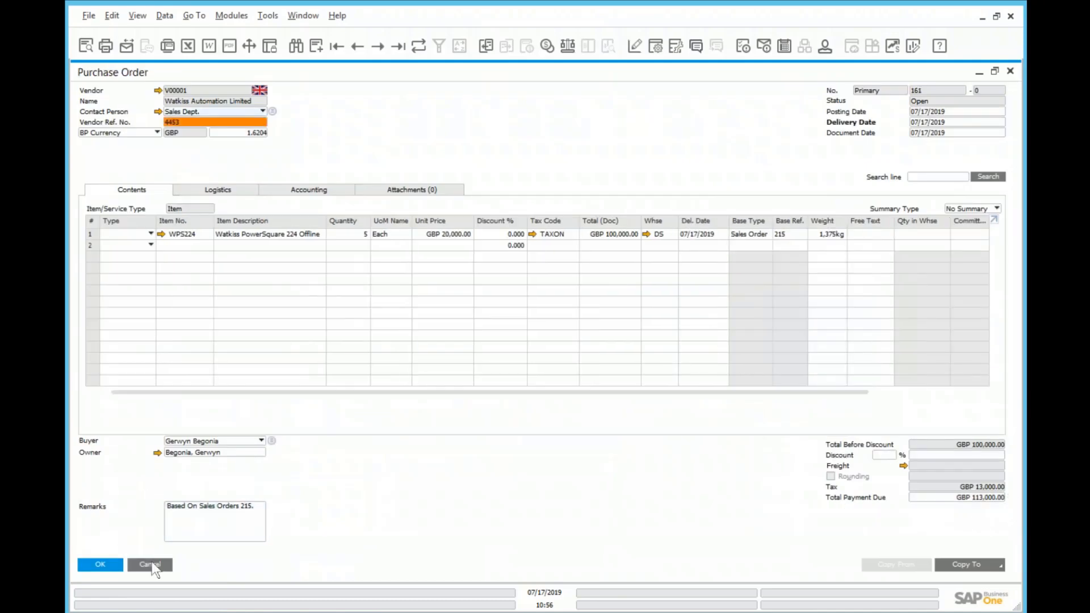
click(150, 563)
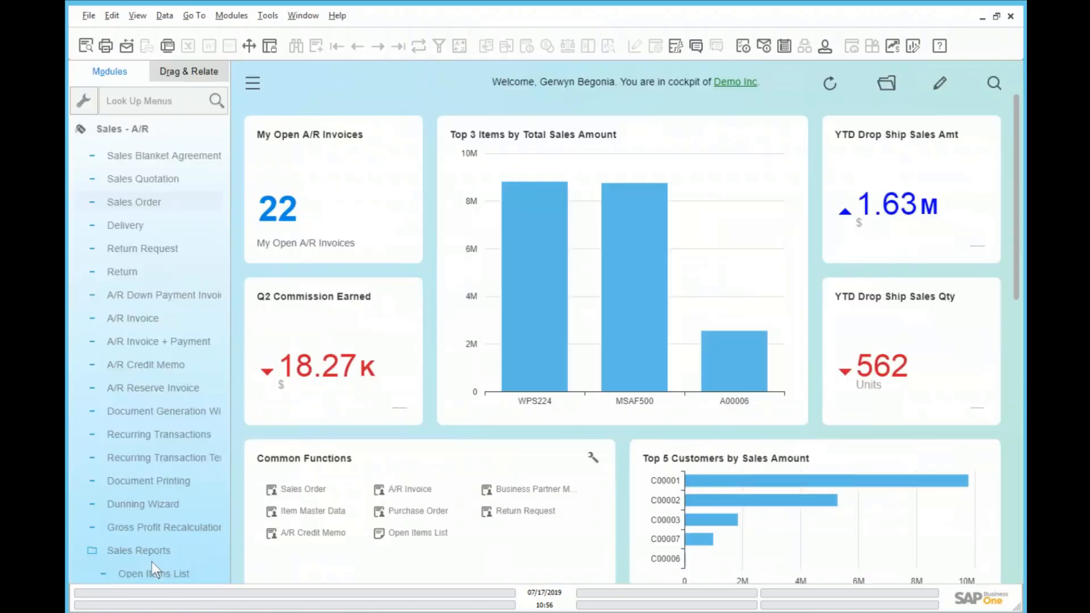
- Start a new sales order for customer Ryerson University, choosing to continue despite the exceeded credit limit
click(133, 130)
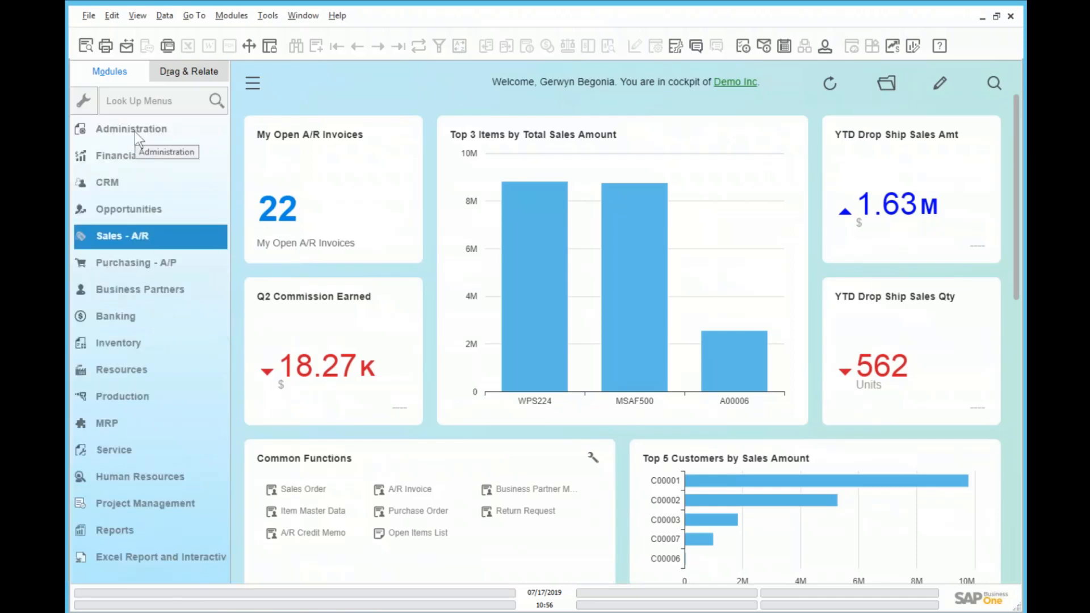
click(131, 243)
click(151, 203)
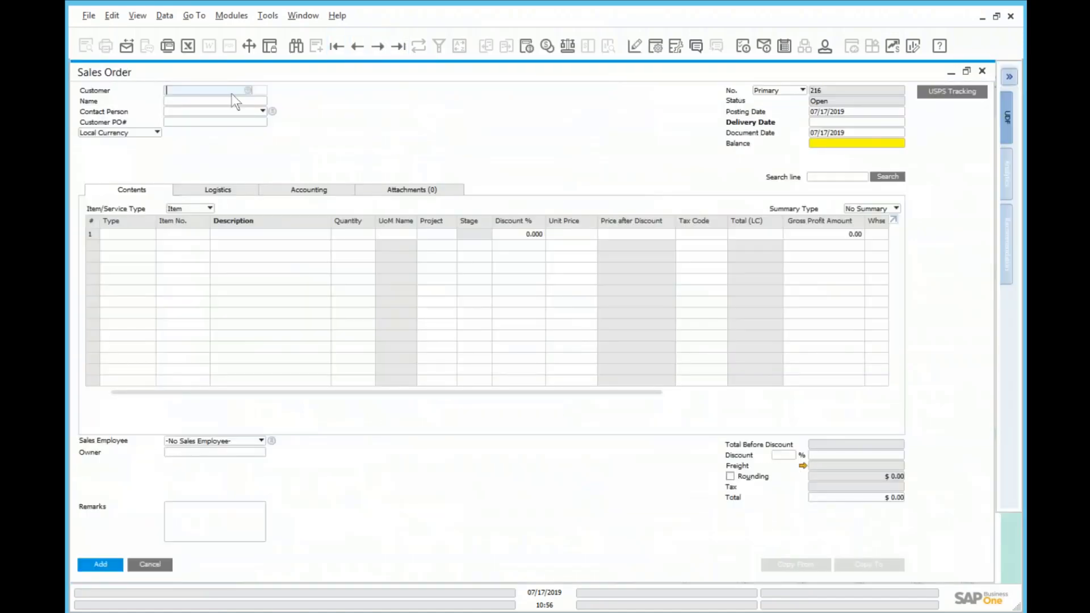
click(249, 90)
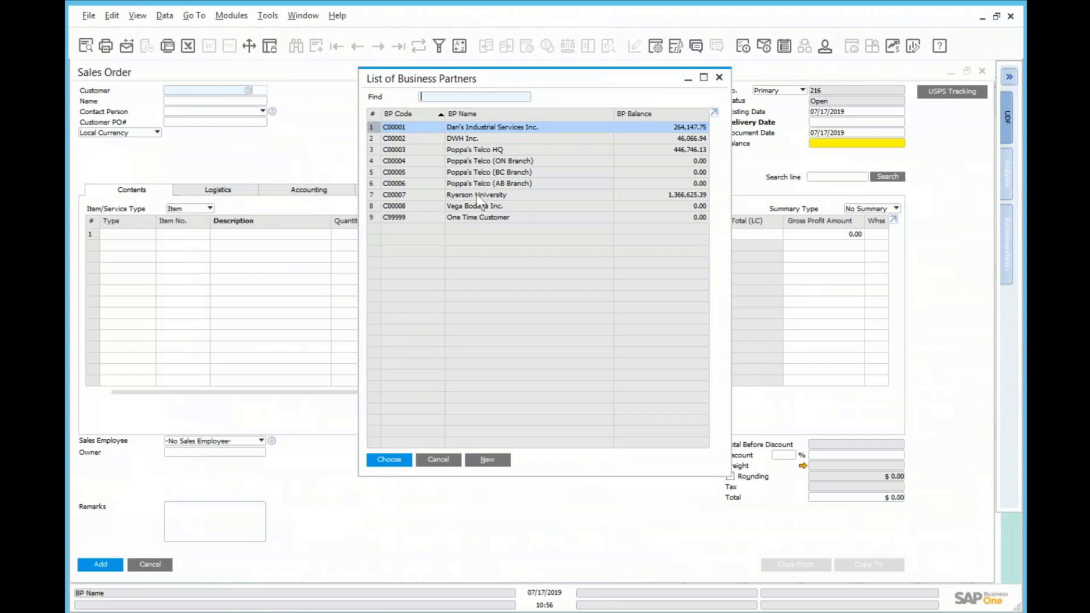
double_click(475, 194)
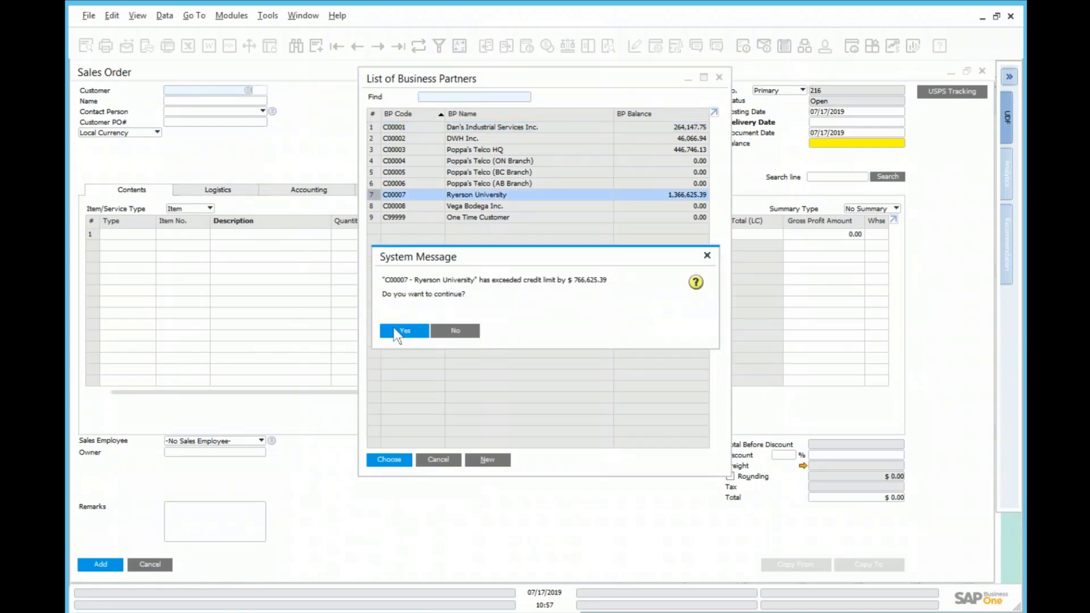
click(400, 331)
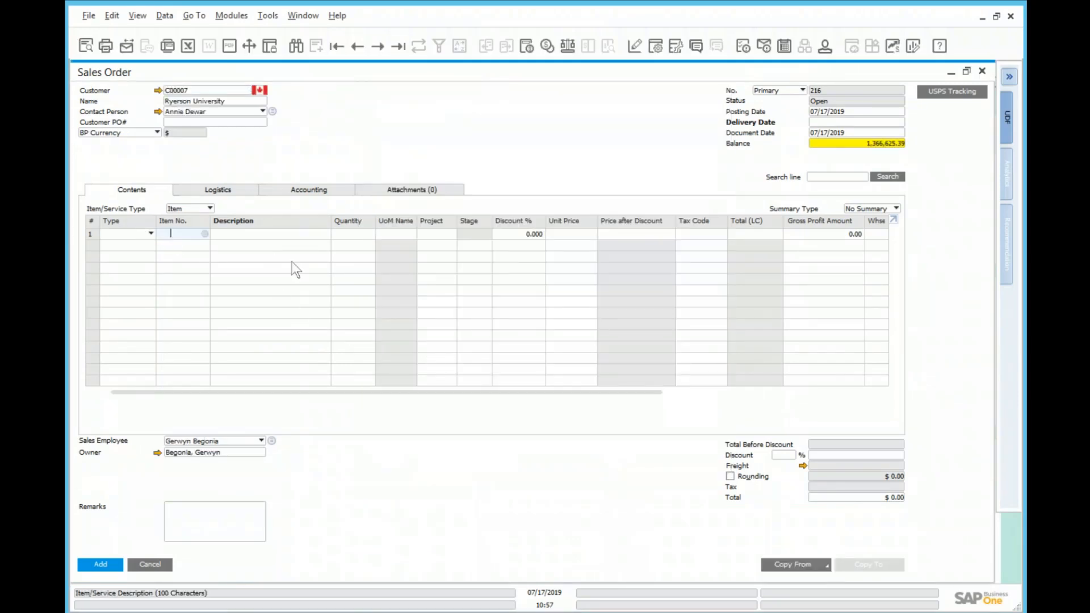
- Add item MSAF500, the Morgana AF500 Digital System from the New Equipment group, to the sales order's first line
key(Tab)
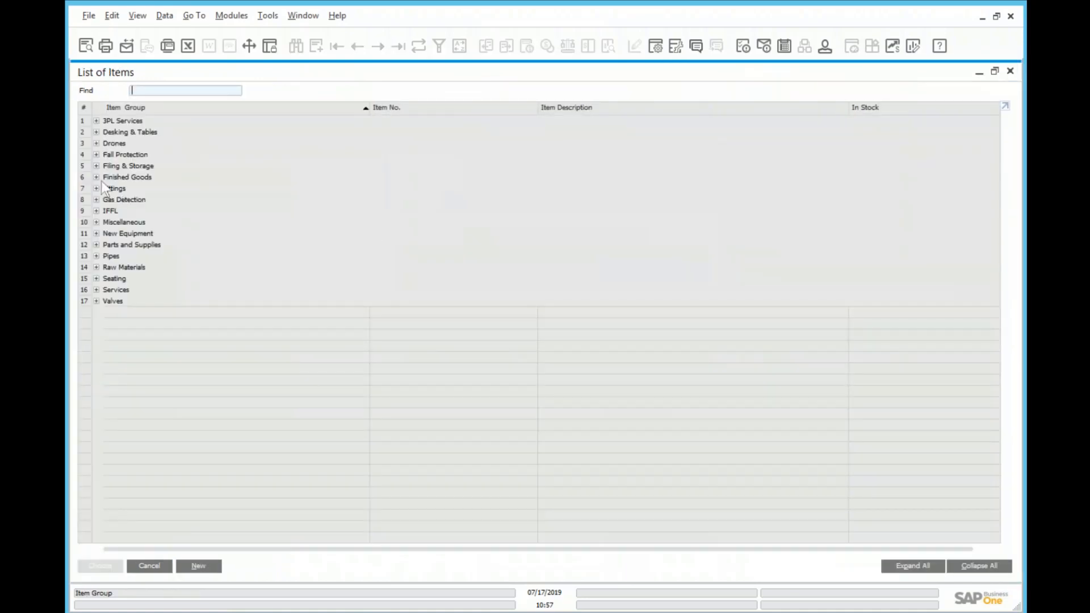
click(96, 230)
click(97, 234)
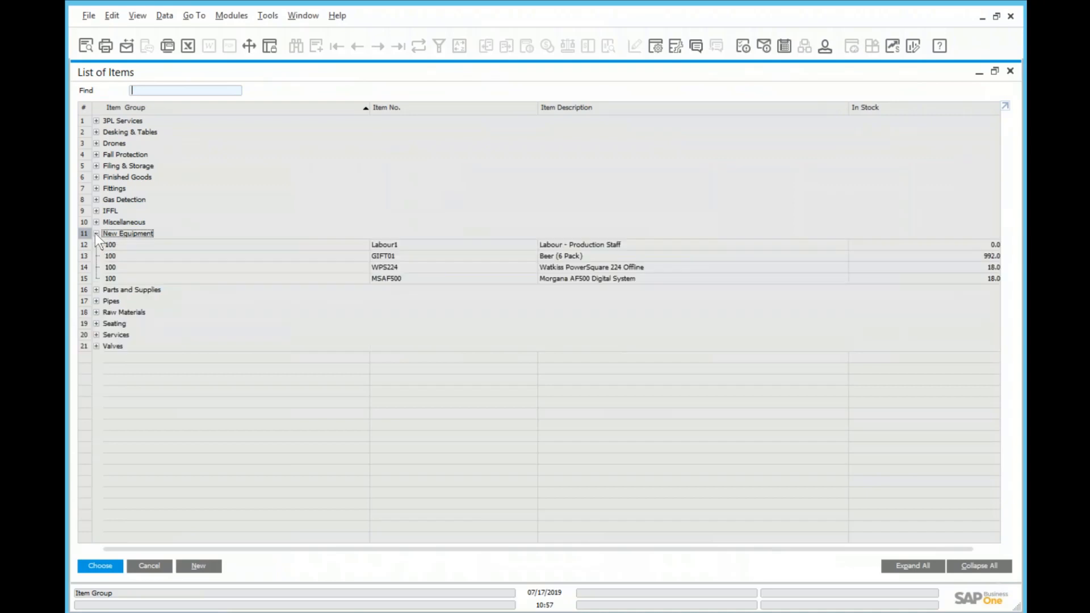
double_click(550, 278)
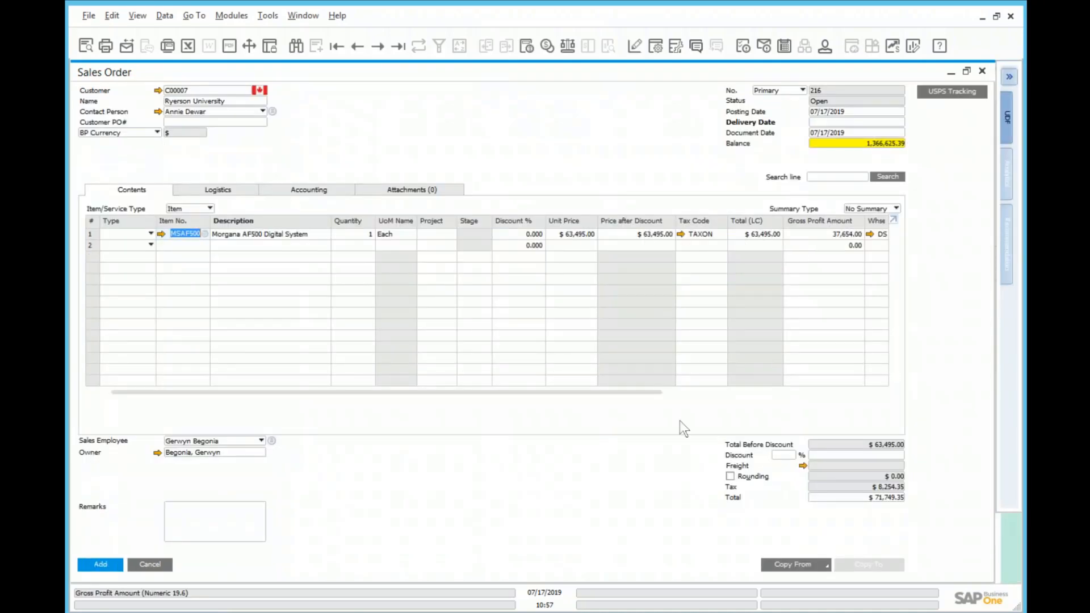
- Inspect the user-defined values setup behind the line's warehouse field and close it without changes
drag(652, 393, 724, 393)
click(783, 234)
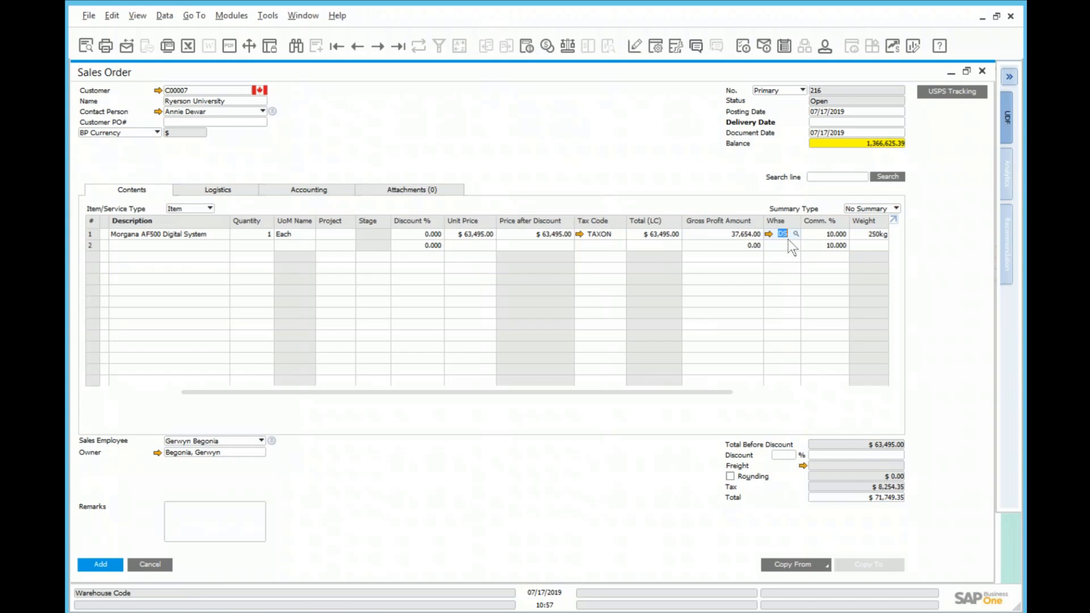
key(alt+shift+F2)
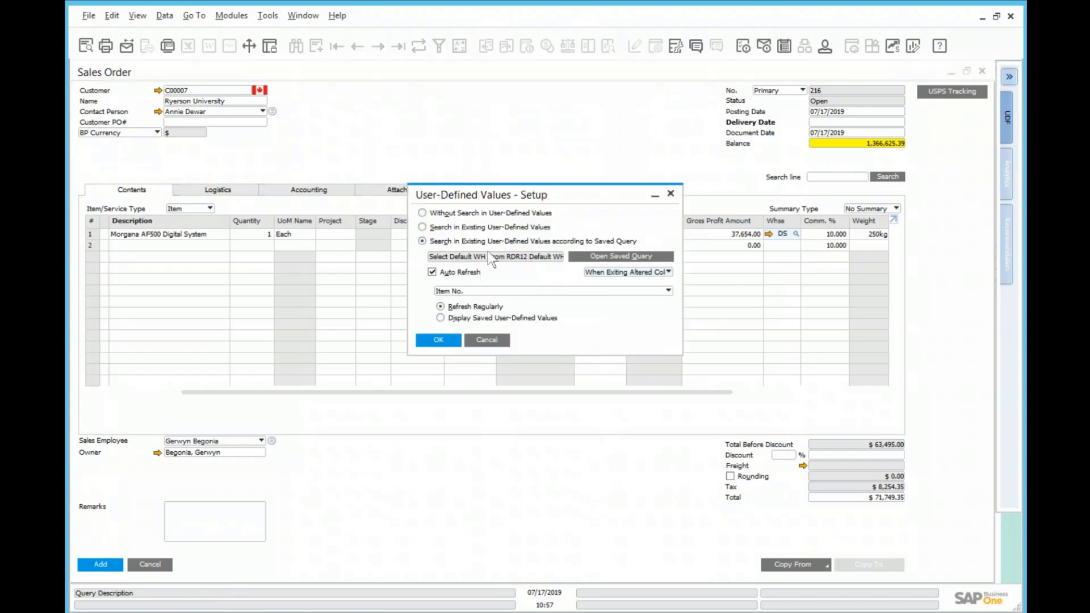
click(484, 339)
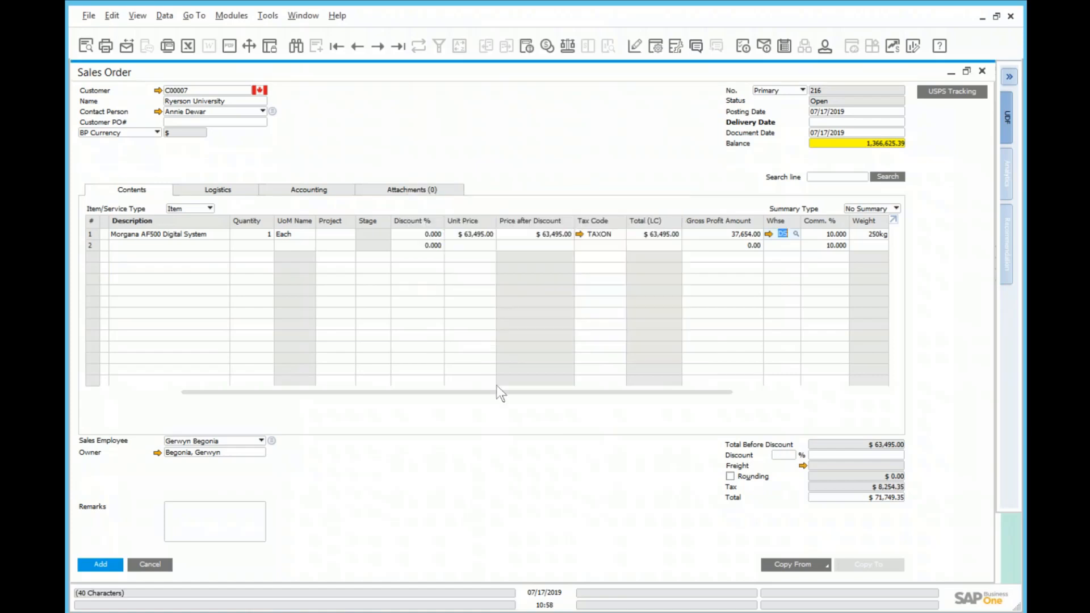
- Inspect the ship-to address components in the sales order's logistics details and close them without changes
click(214, 192)
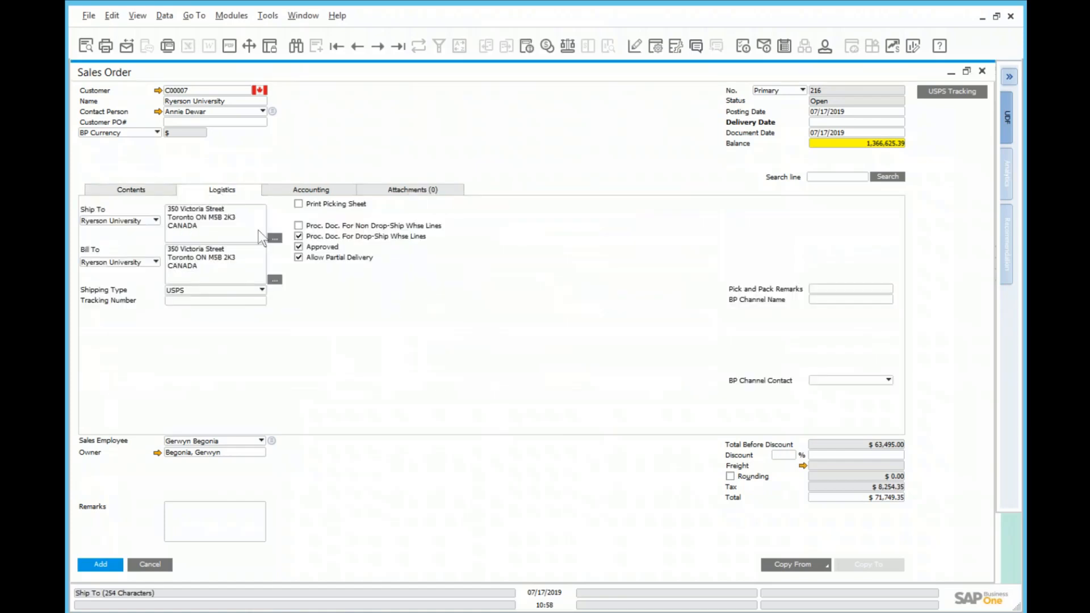
click(273, 237)
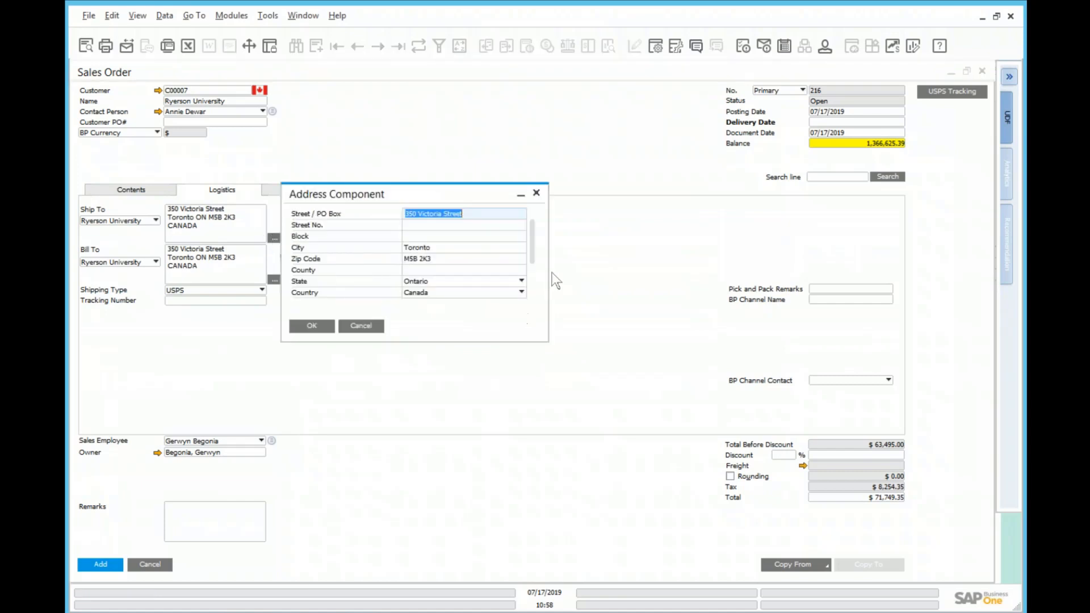
click(362, 325)
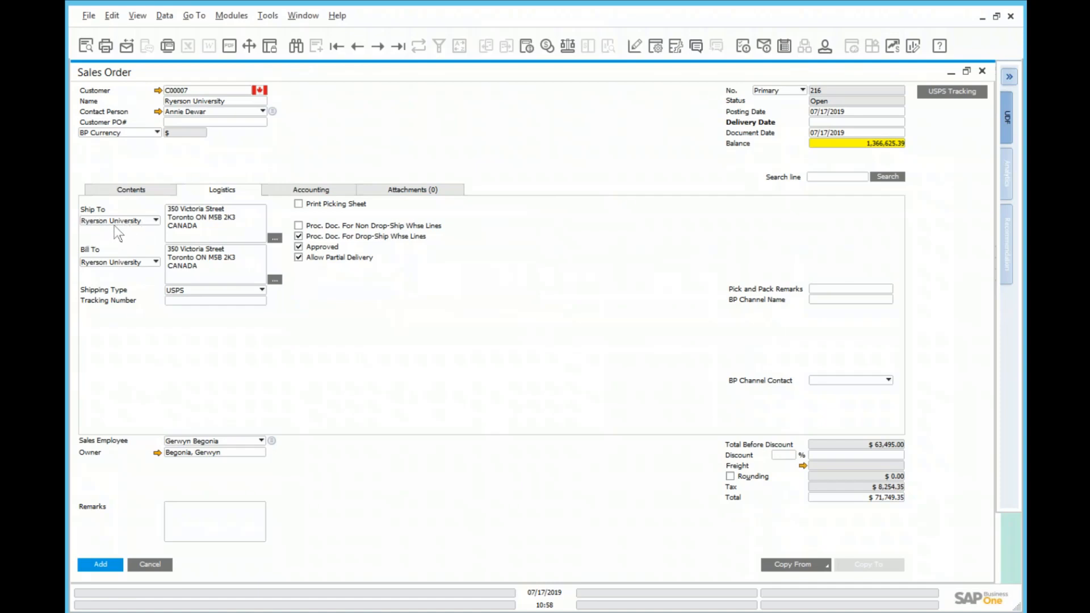
- Check the default warehouse code in the ship-to address components and leave them unchanged
click(274, 238)
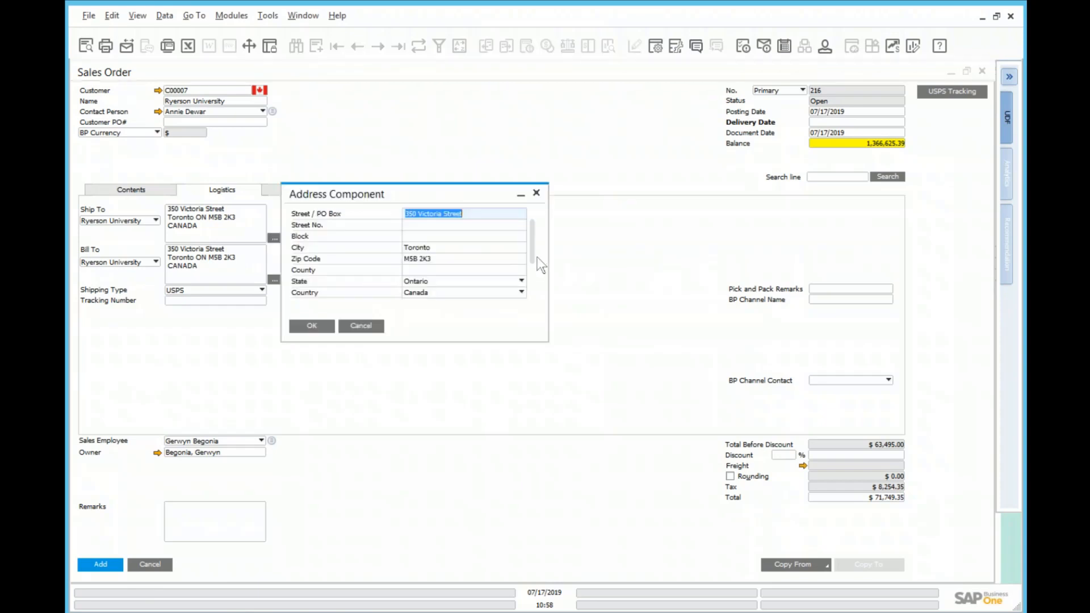
click(529, 284)
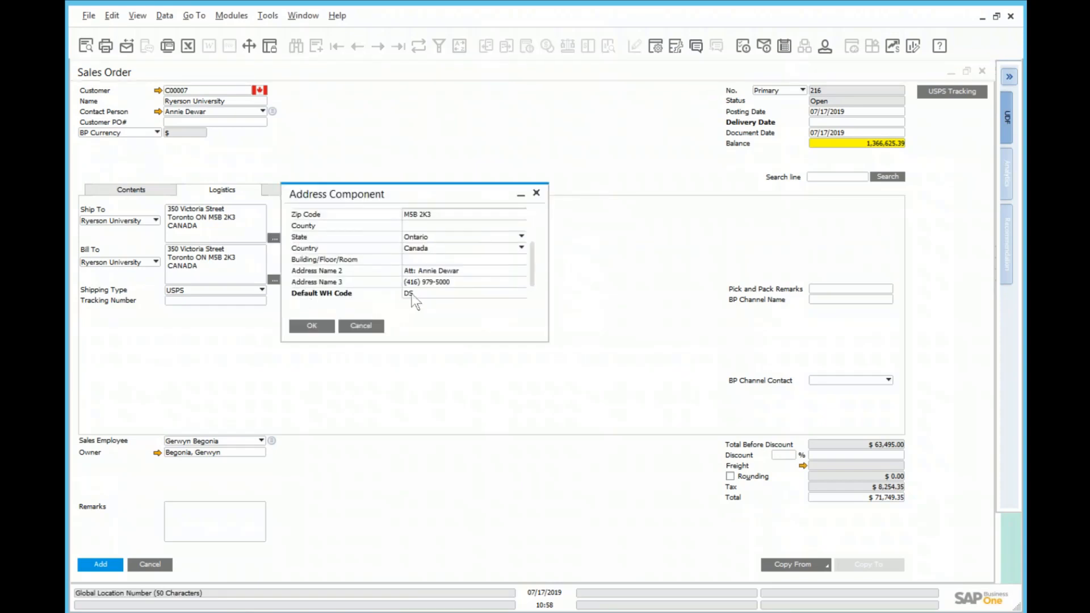
click(356, 330)
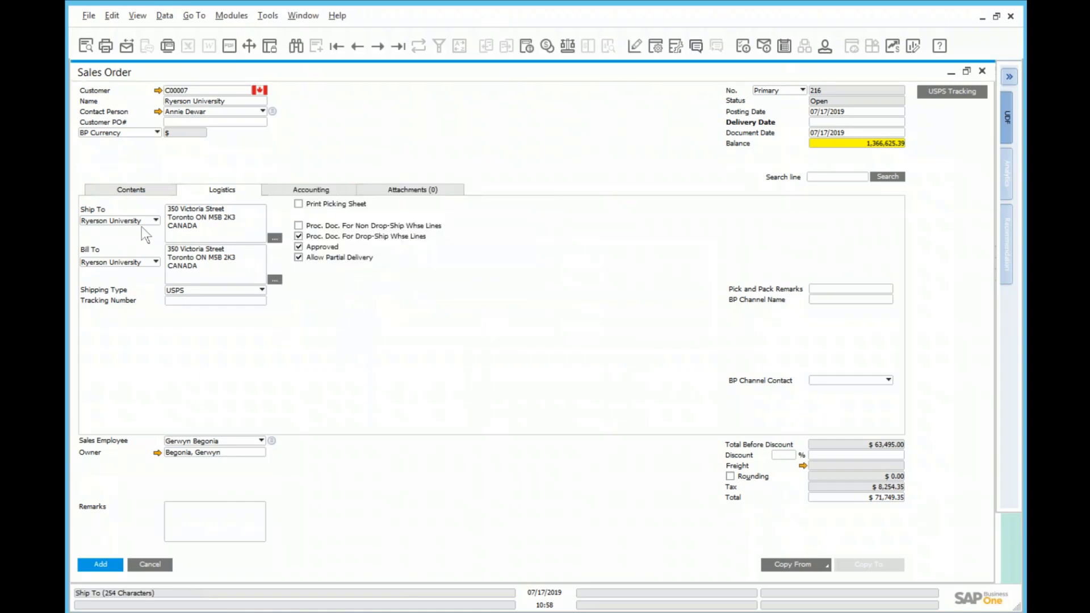
- Reselect Ryerson University as the ship-to address, recheck its default warehouse code and close the address components without changes
click(142, 220)
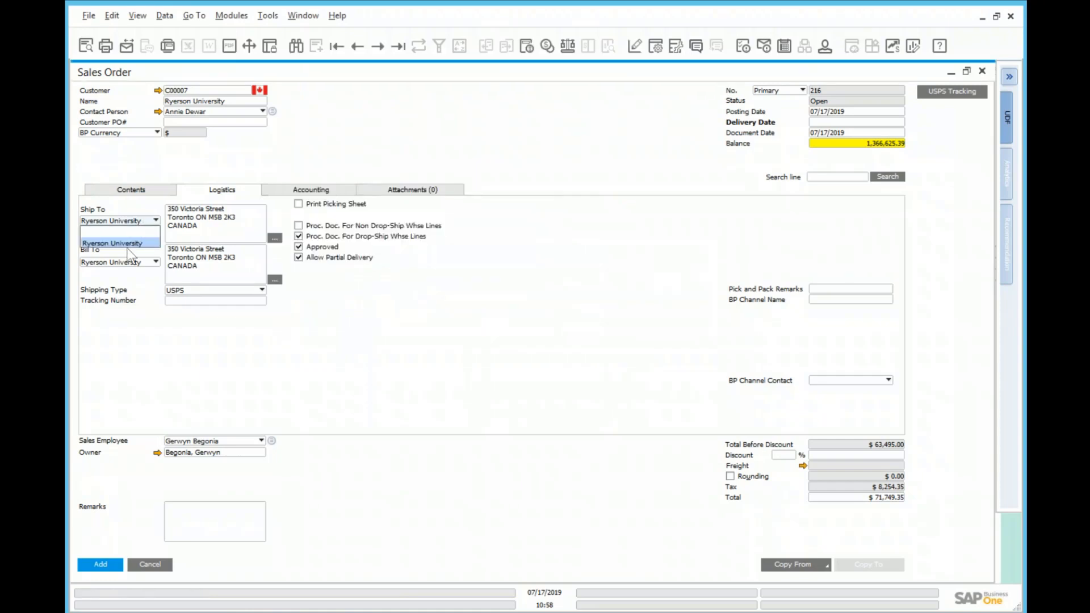
click(131, 246)
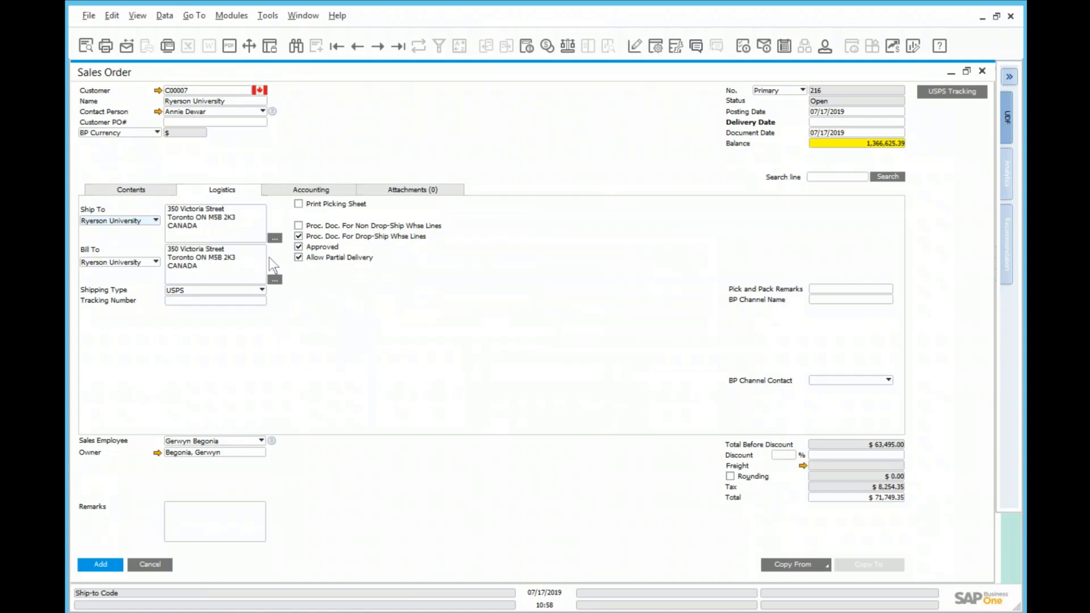
click(275, 238)
drag(532, 248, 532, 271)
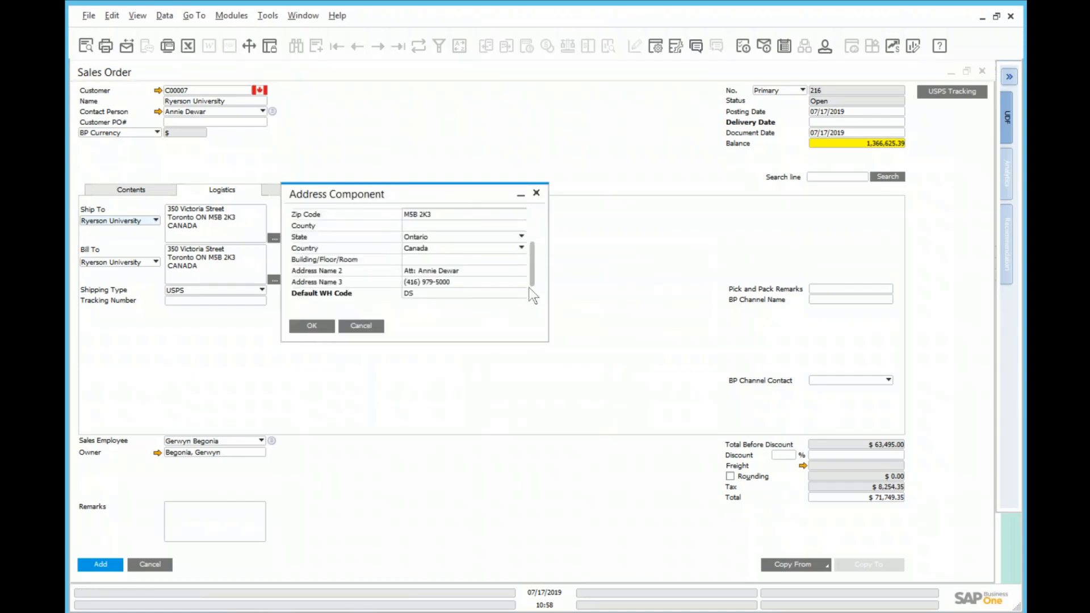
click(371, 325)
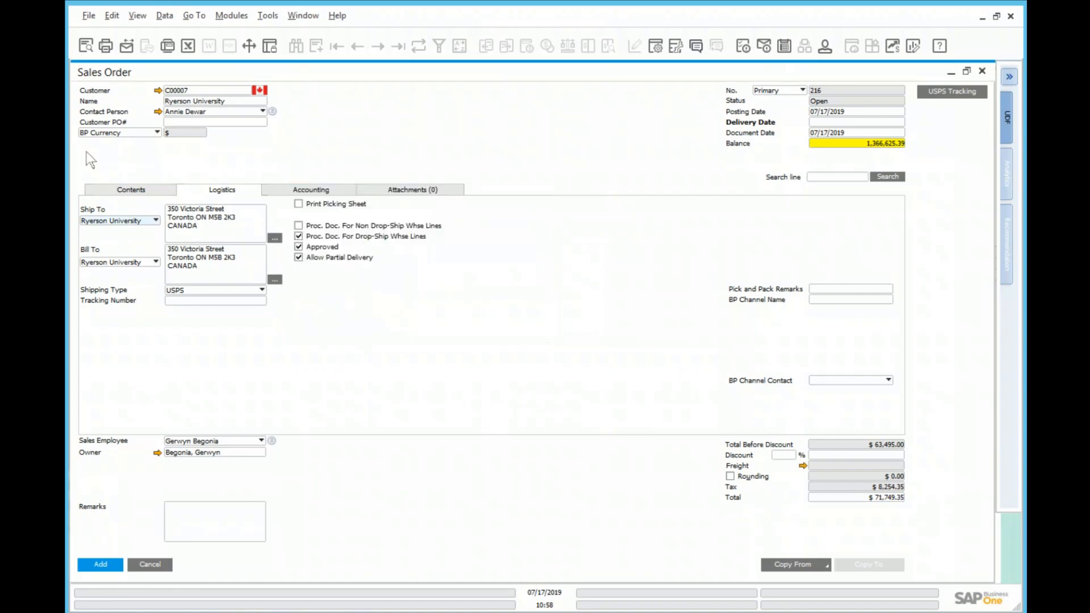
- Review the warehouse on the order's MSAF500 item line and close the new sales order without saving it
click(122, 186)
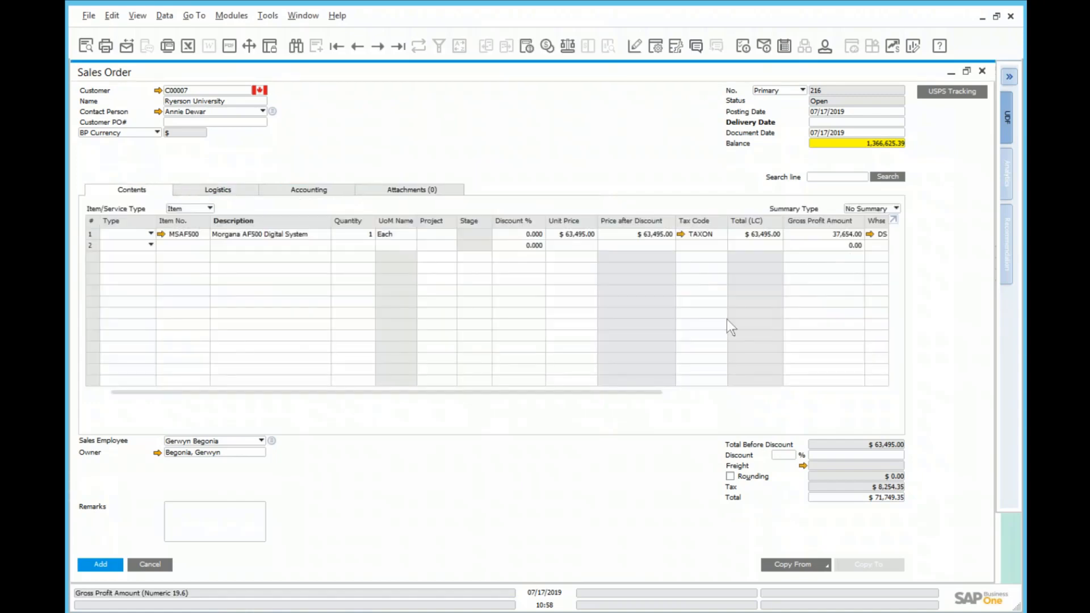
drag(643, 391, 680, 391)
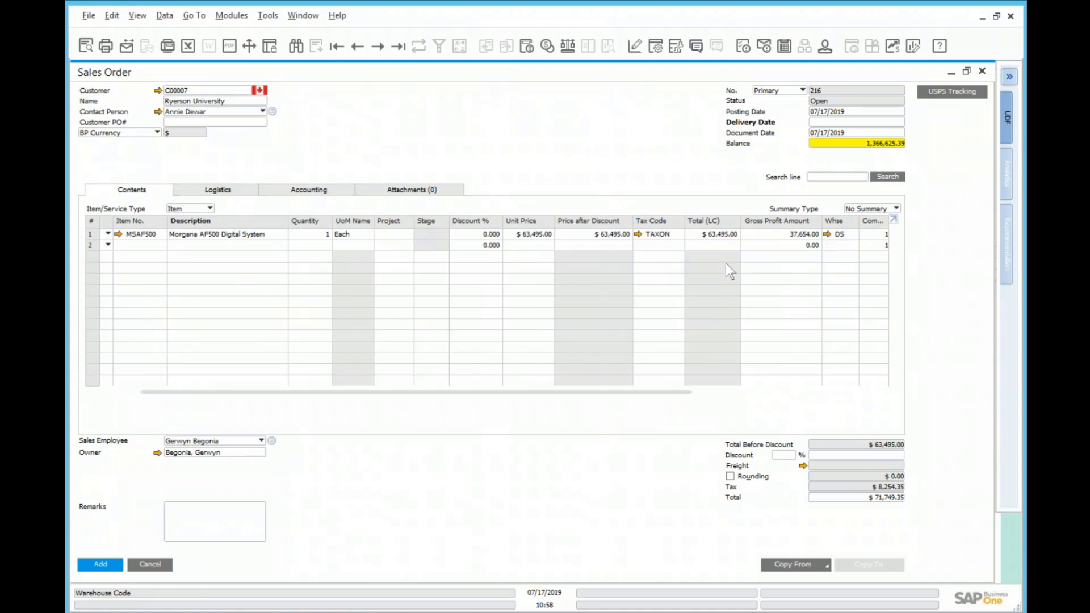
click(982, 71)
click(497, 355)
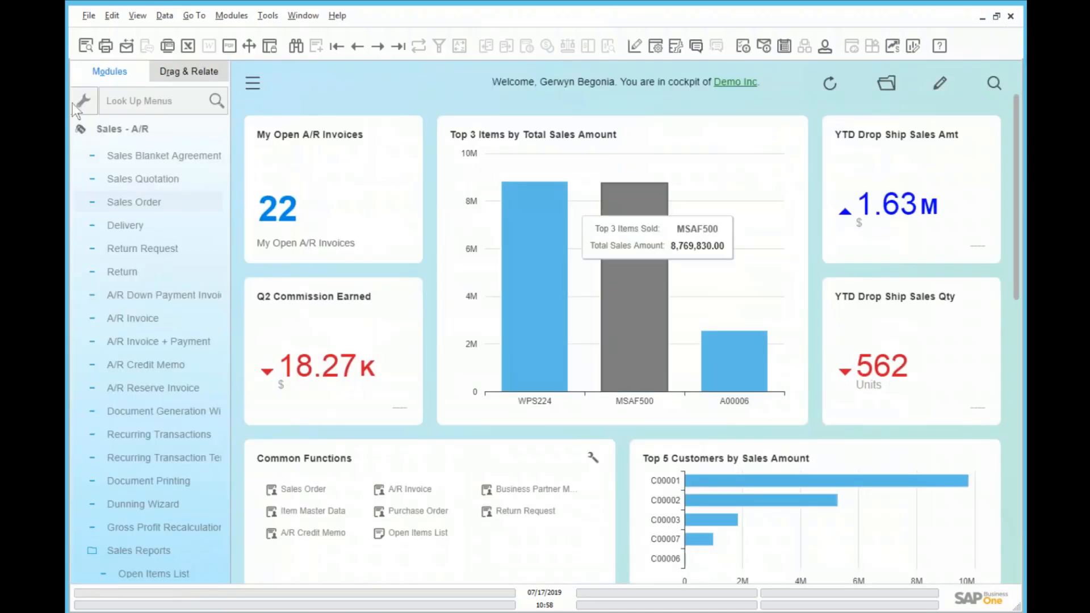
- Hide the main menu and examine the YTD Drop Ship Sales Amt and YTD Drop Ship Sales Qty figures in the cockpit
click(253, 86)
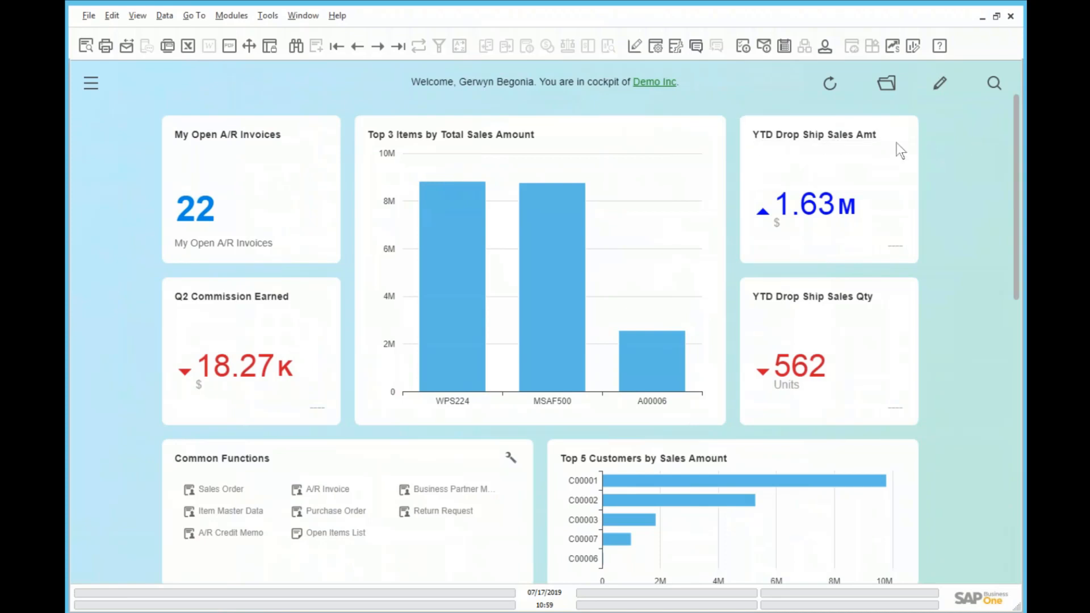
mouse_move(811, 220)
mouse_move(818, 374)
- Run the saved Drop Ship WH Sales Orders query from the Sales category, review its rows with the query structure collapsed, and close it
click(675, 45)
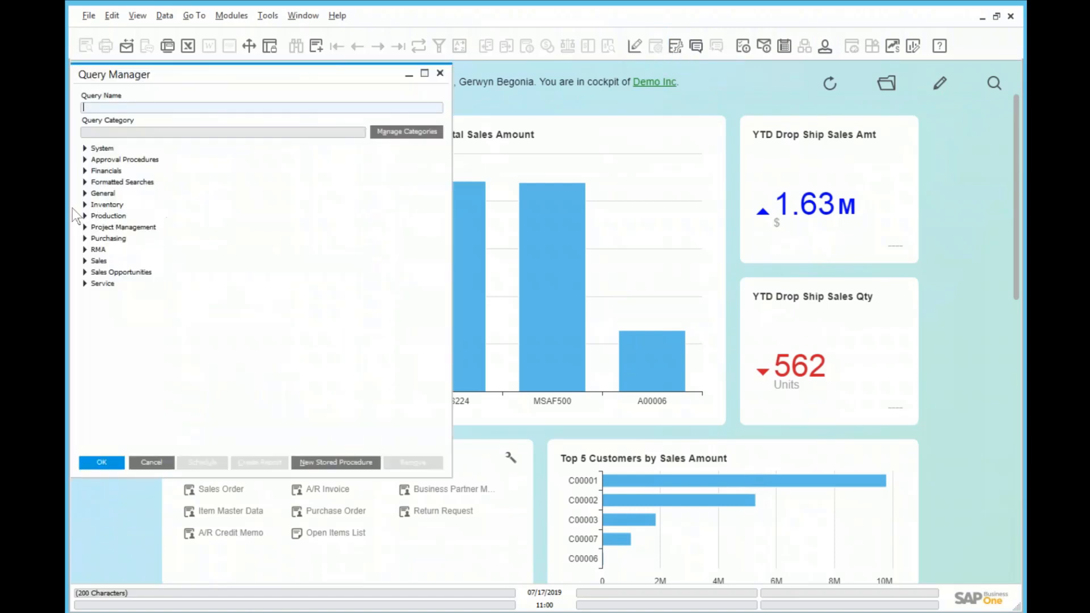
click(84, 261)
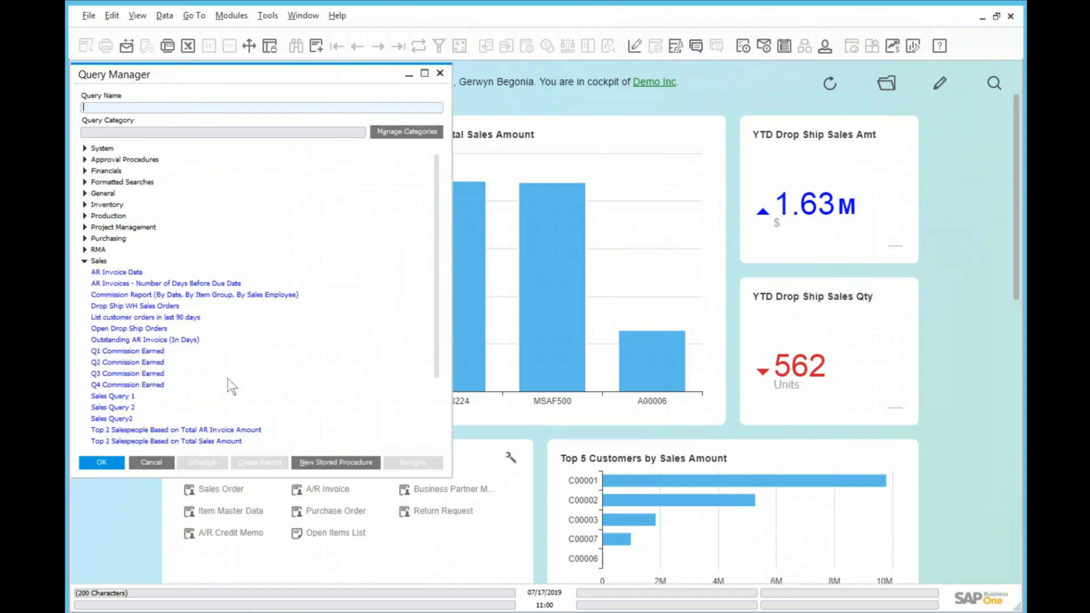
scroll(188, 359, down, 1)
click(132, 296)
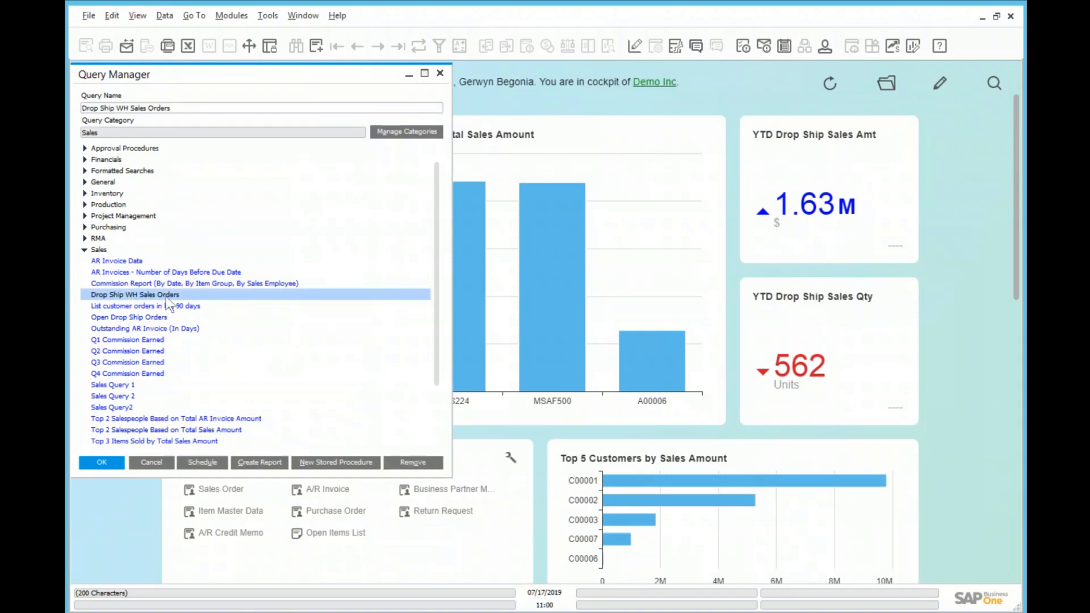
double_click(167, 296)
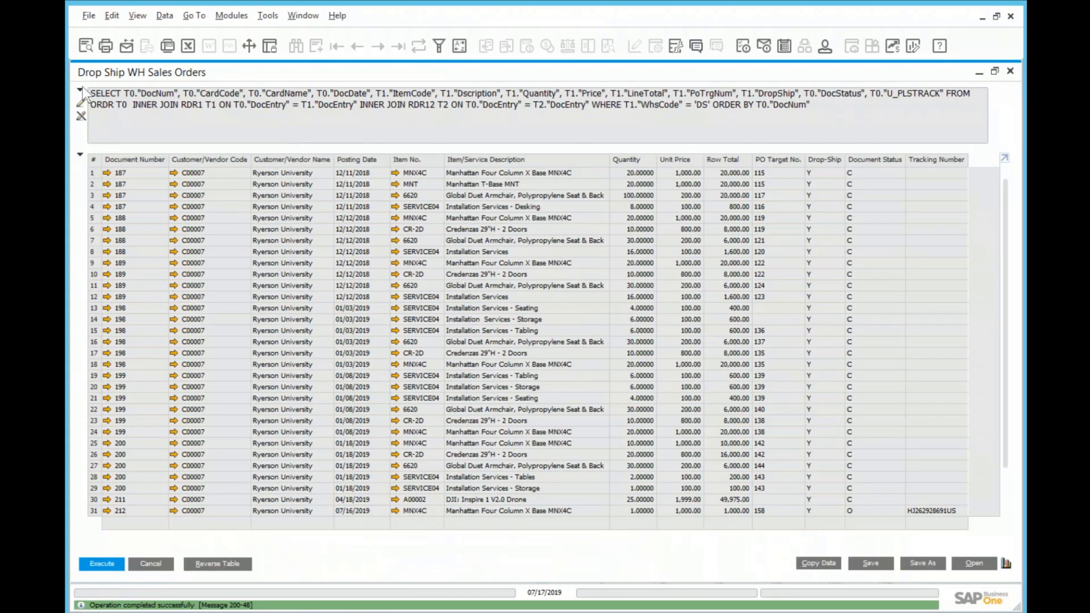
click(81, 88)
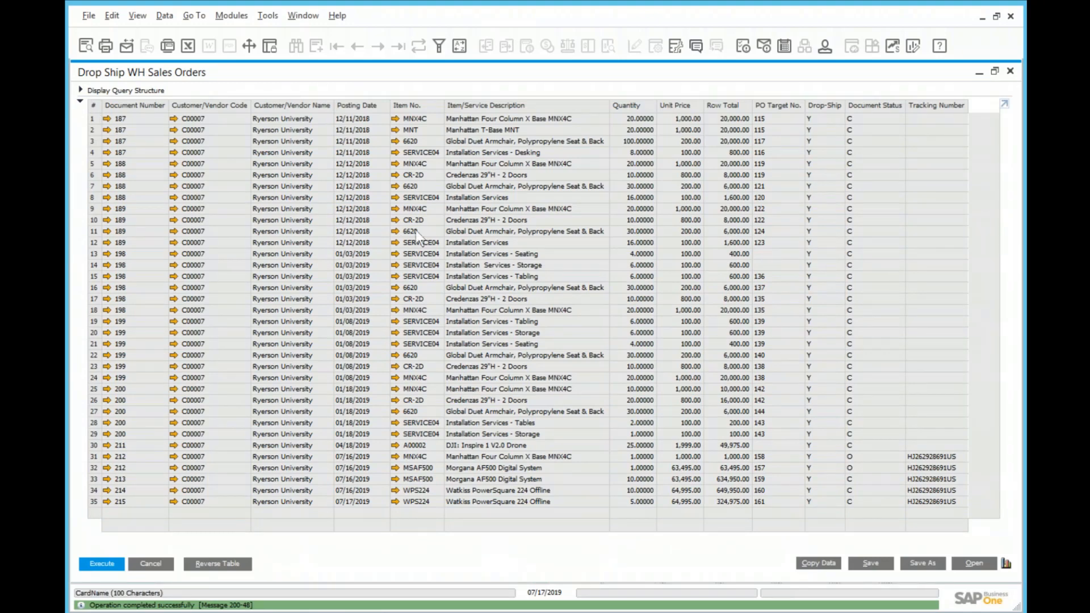
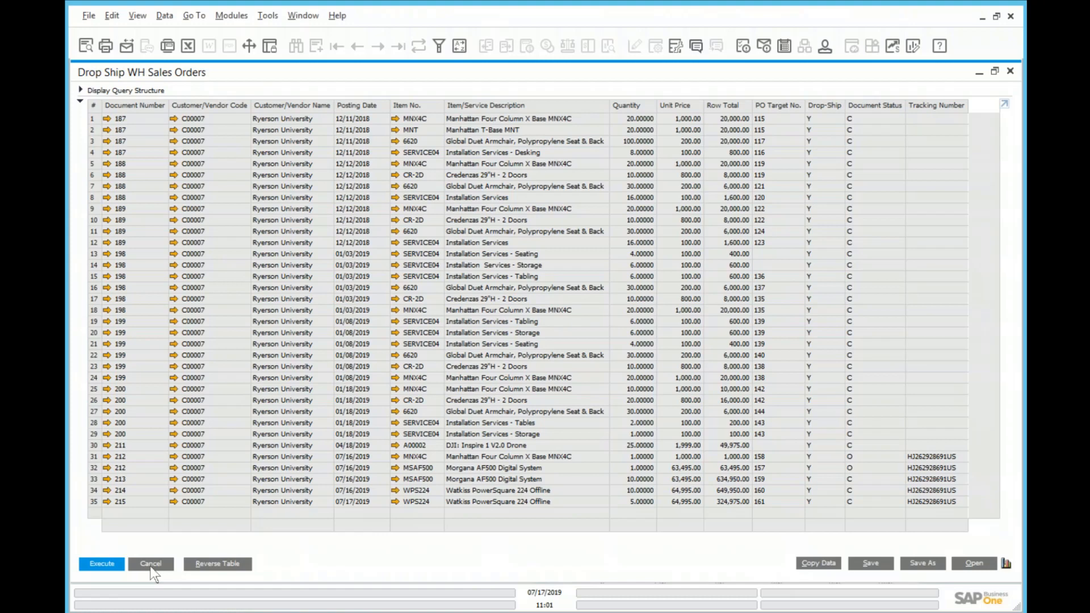
click(151, 565)
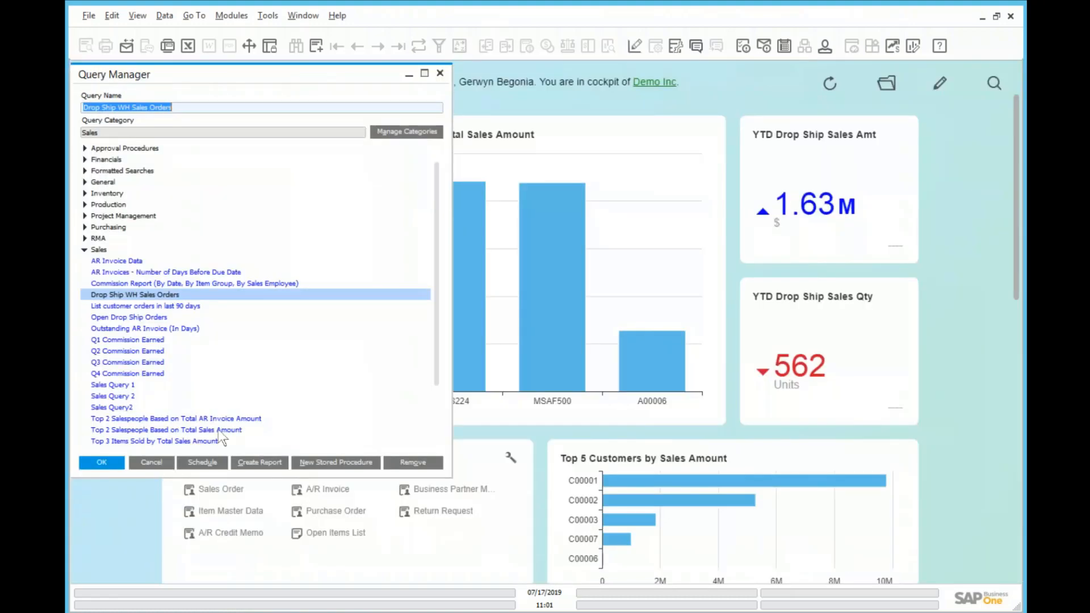
- Run the saved Total Drop Ship Sales query, close its result and compare it with the YTD Drop Ship Sales Amt widget
scroll(218, 430, down, 2)
scroll(218, 429, down, 2)
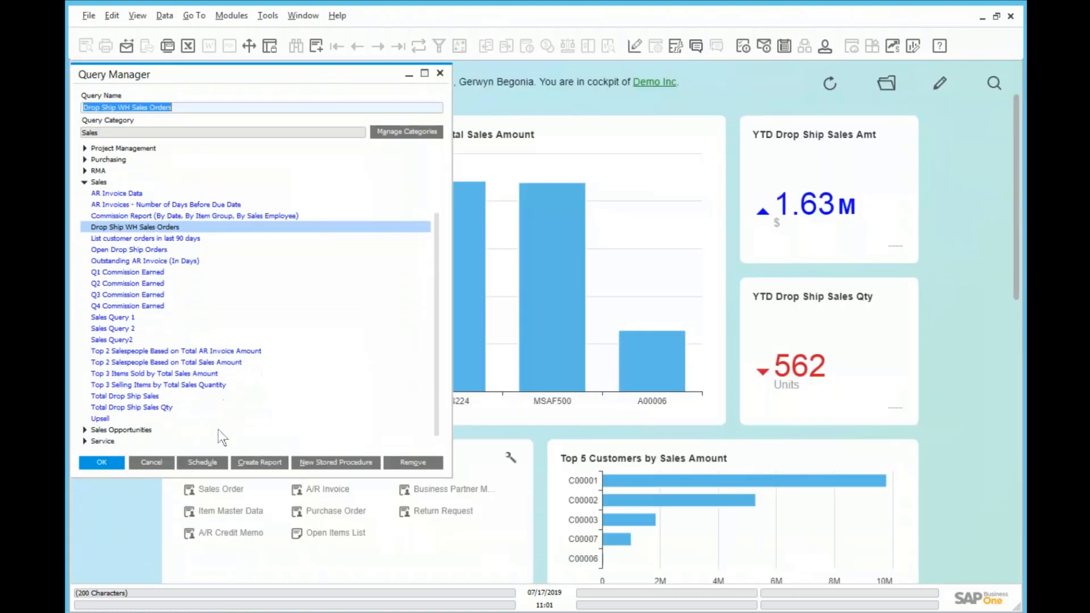
click(113, 398)
double_click(112, 401)
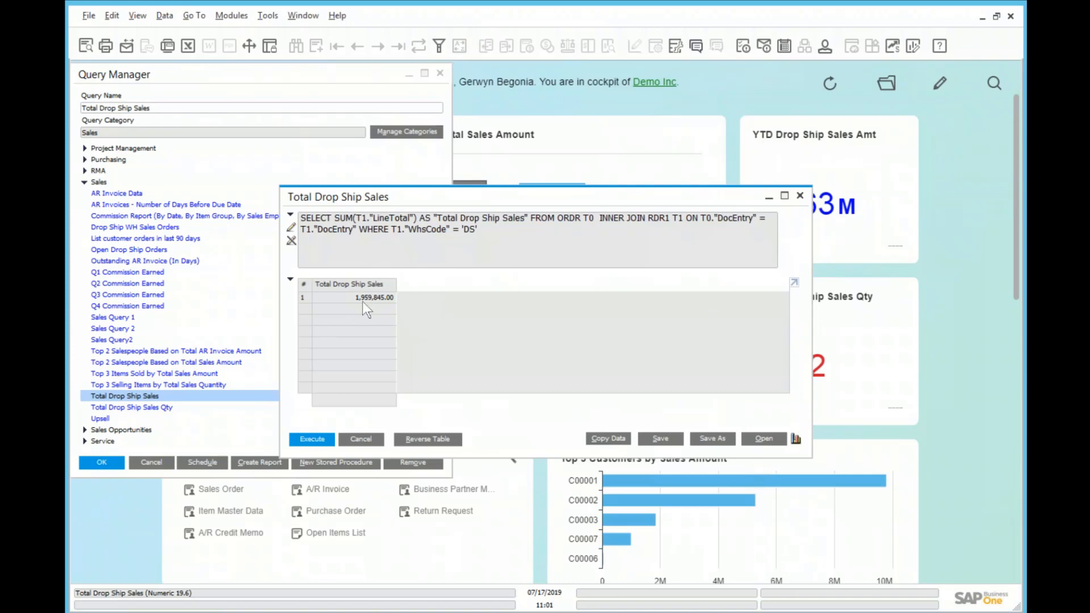
click(356, 445)
mouse_move(836, 200)
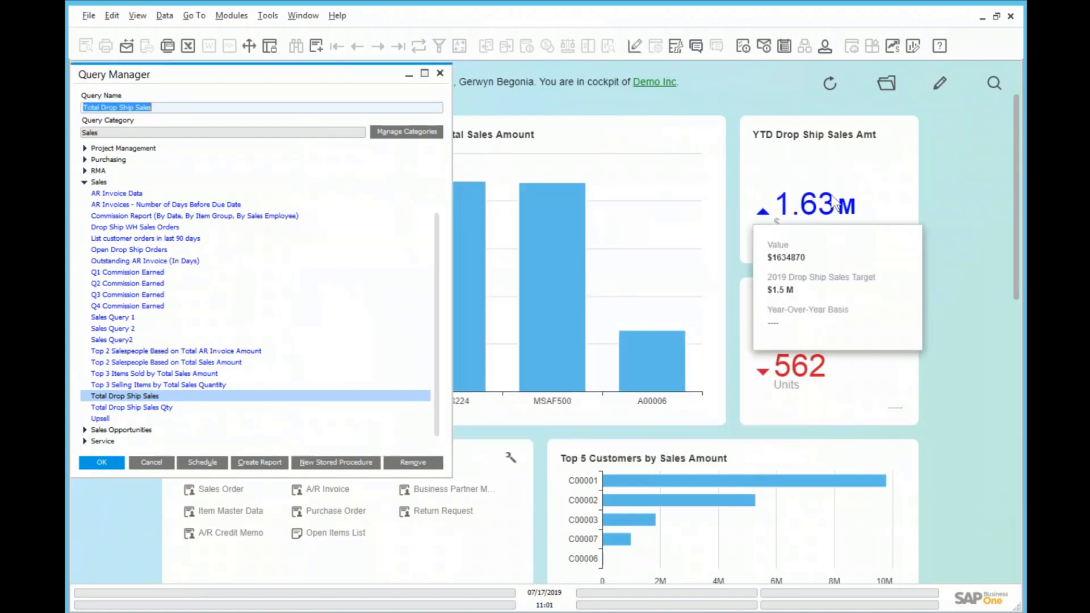
- Run the saved Total Drop Ship Sales Qty query, review its result and close the Query Manager
double_click(162, 405)
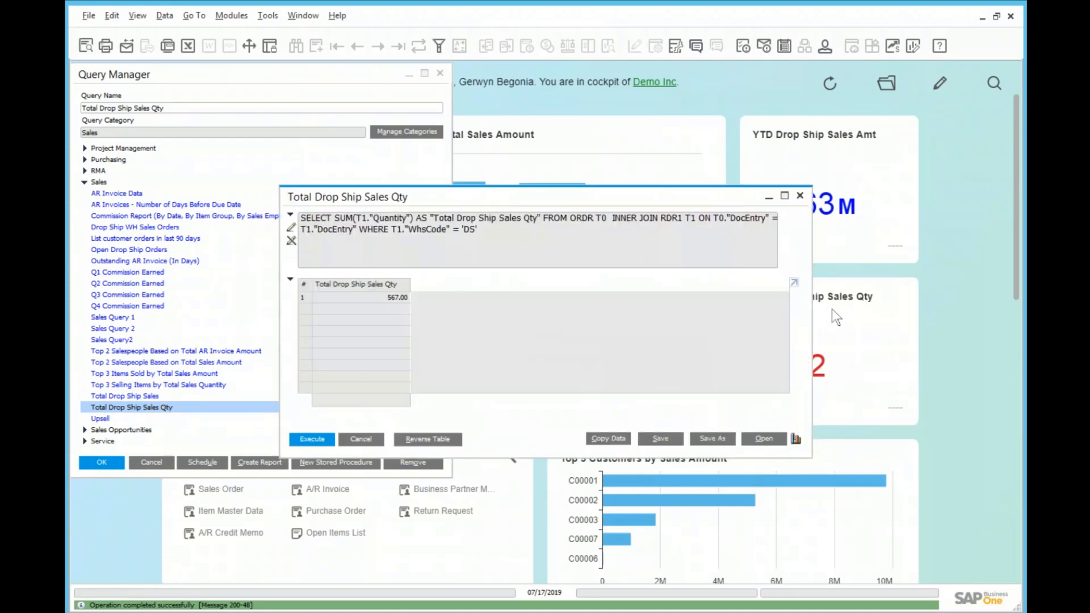
click(353, 442)
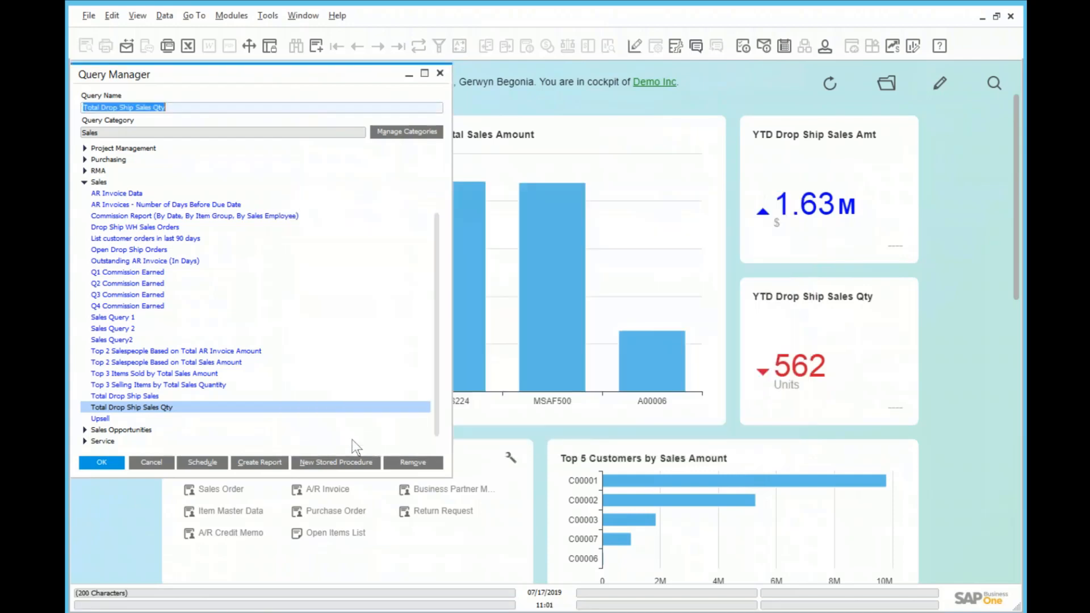
click(156, 464)
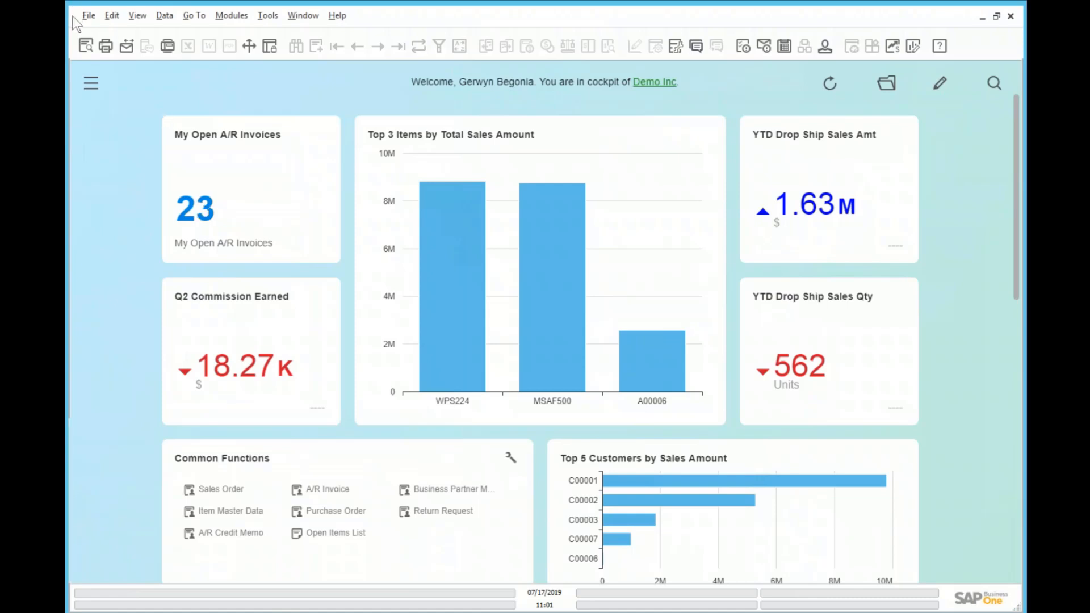
- Review the Open Drop Ship Sales Orders alert's query, recipients and frequency in Alerts Management, and close it without changes
click(92, 85)
click(127, 124)
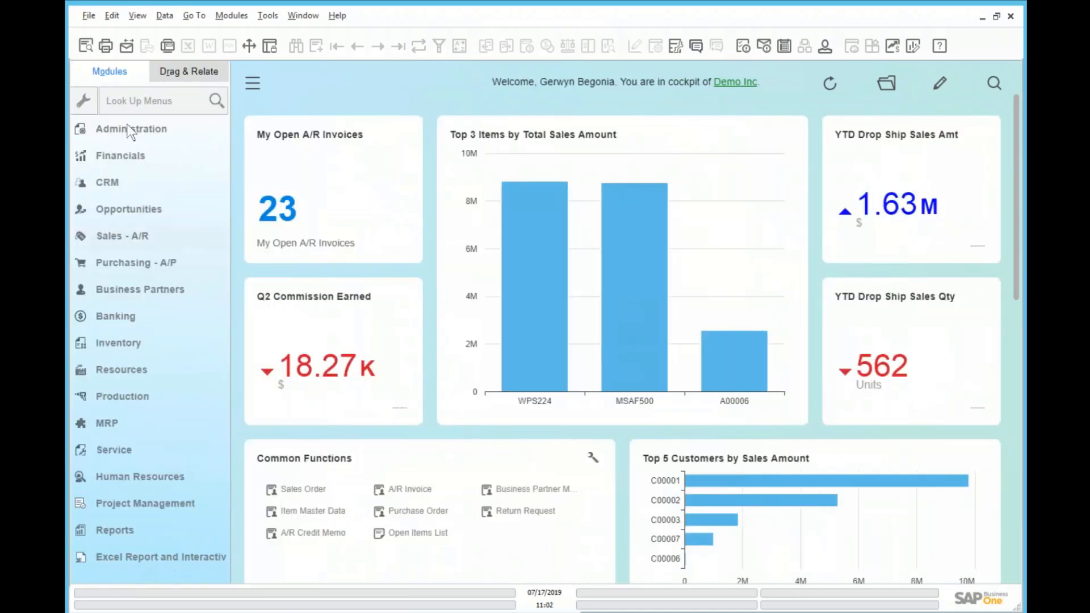
click(128, 125)
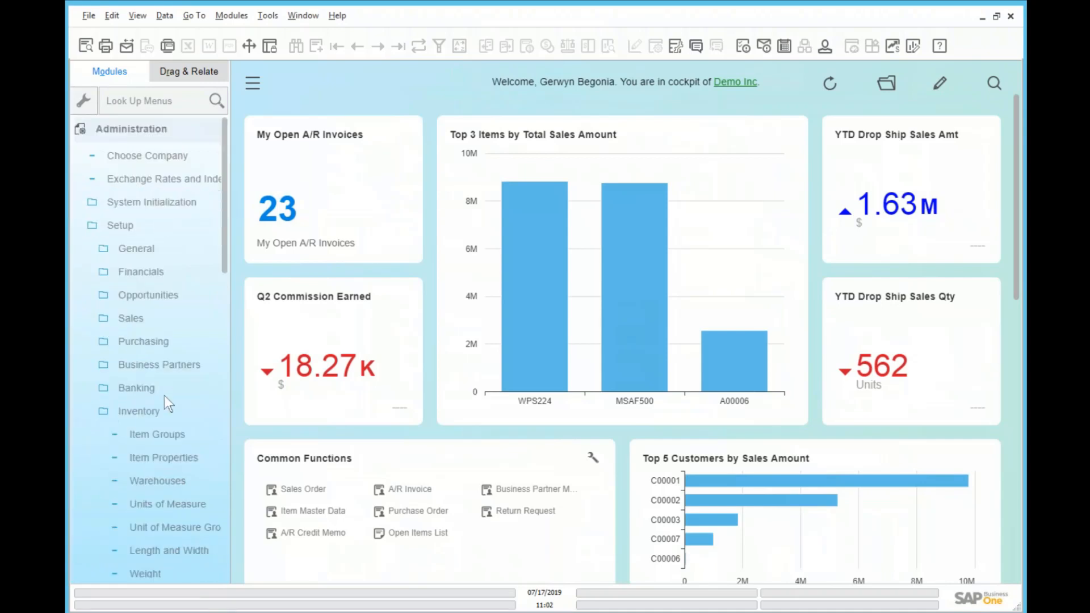
click(159, 409)
scroll(133, 510, down, 3)
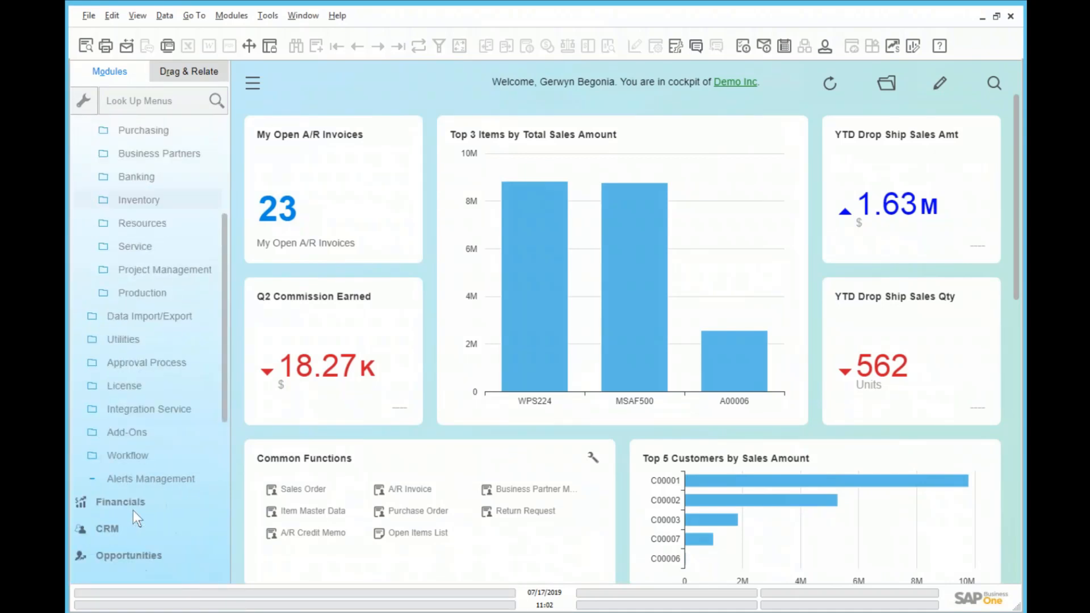
scroll(133, 510, down, 3)
click(139, 336)
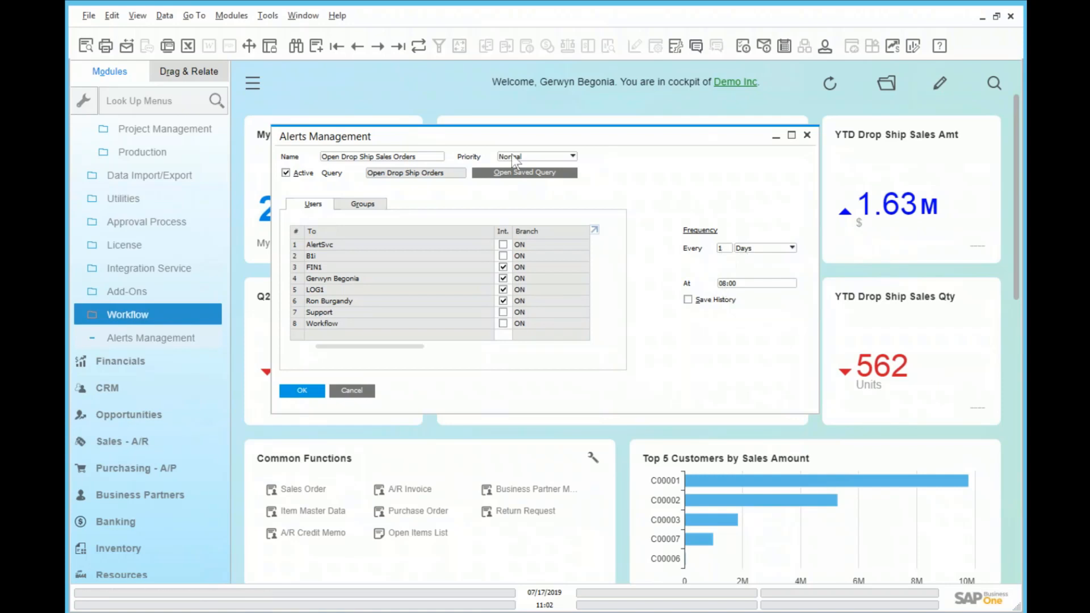
click(352, 391)
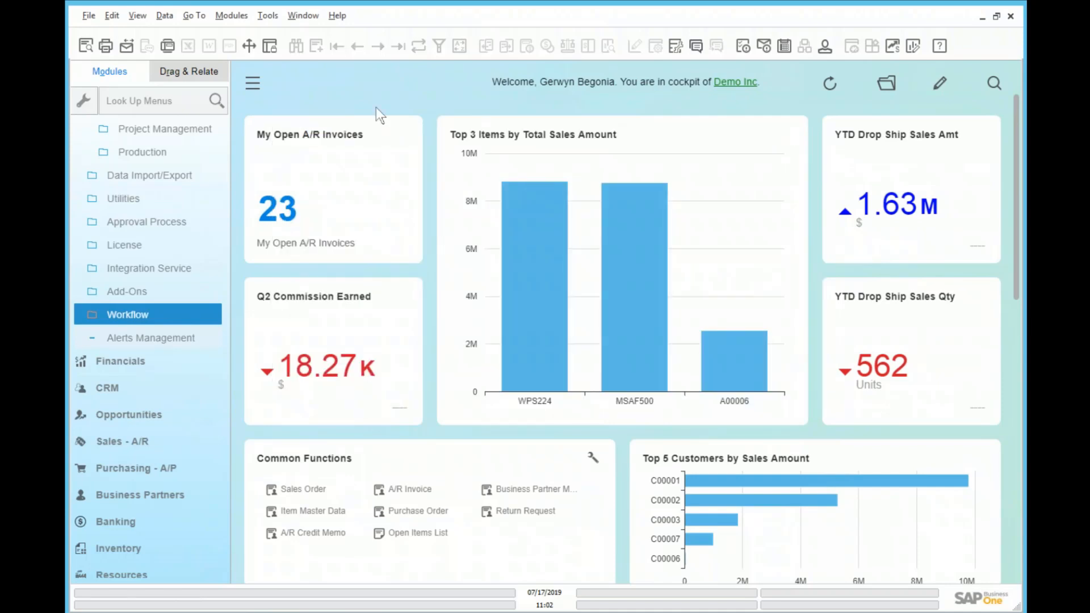
- Open the Open Drop Ship Sales Orders alert message from the messages overview, inspect its linked sales order 212 and close the order
click(297, 16)
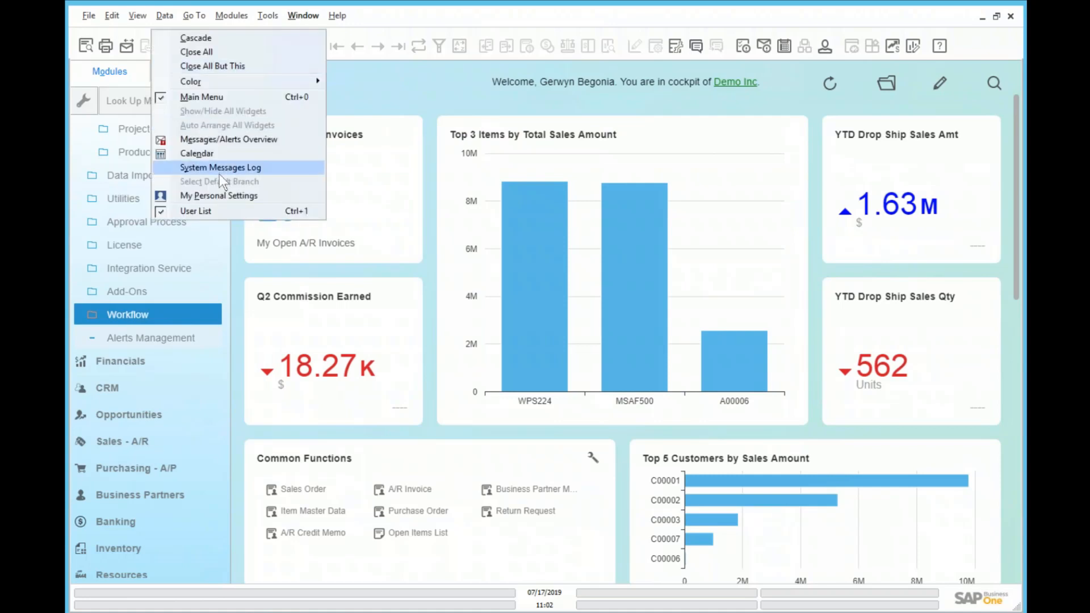
click(243, 139)
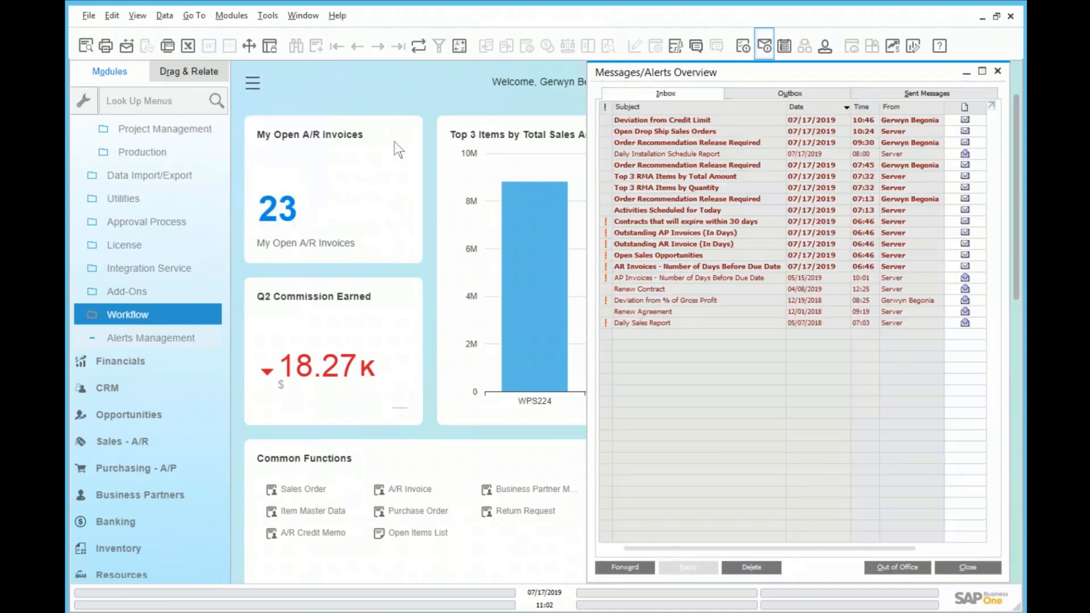
click(607, 131)
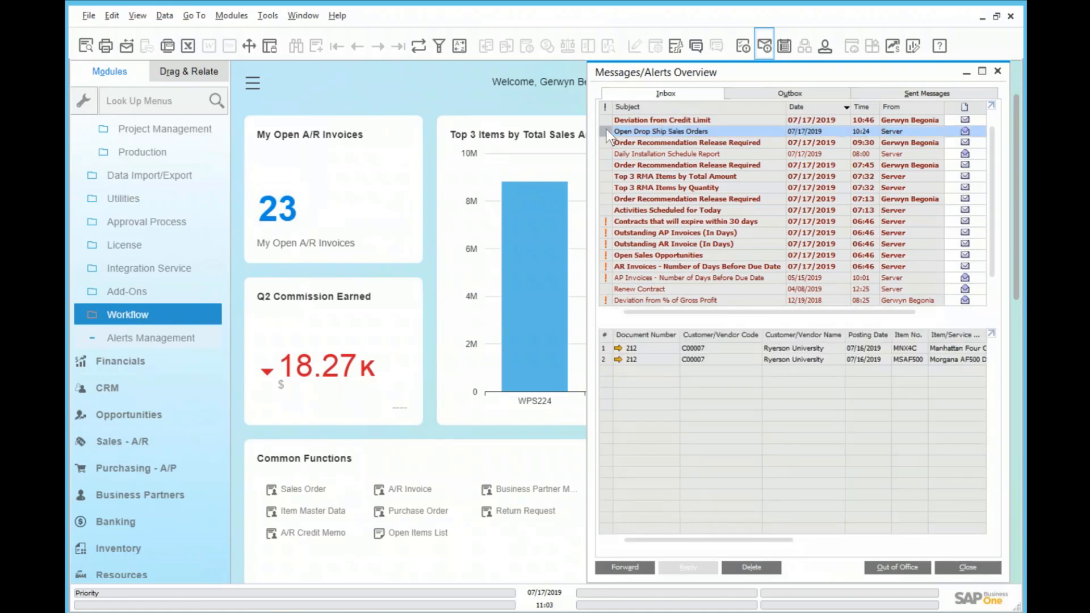
double_click(607, 129)
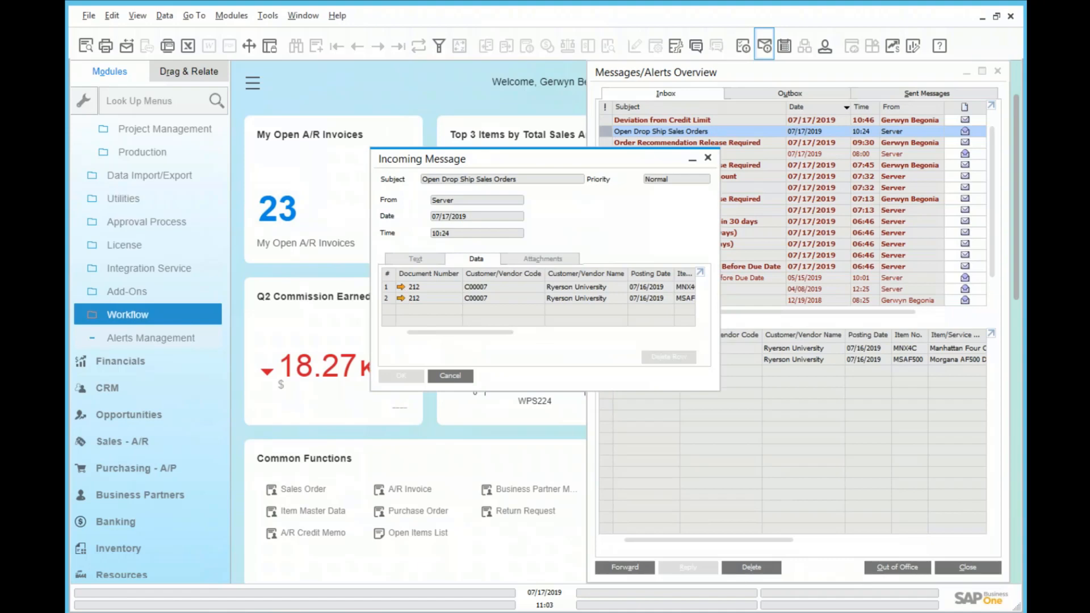
click(401, 288)
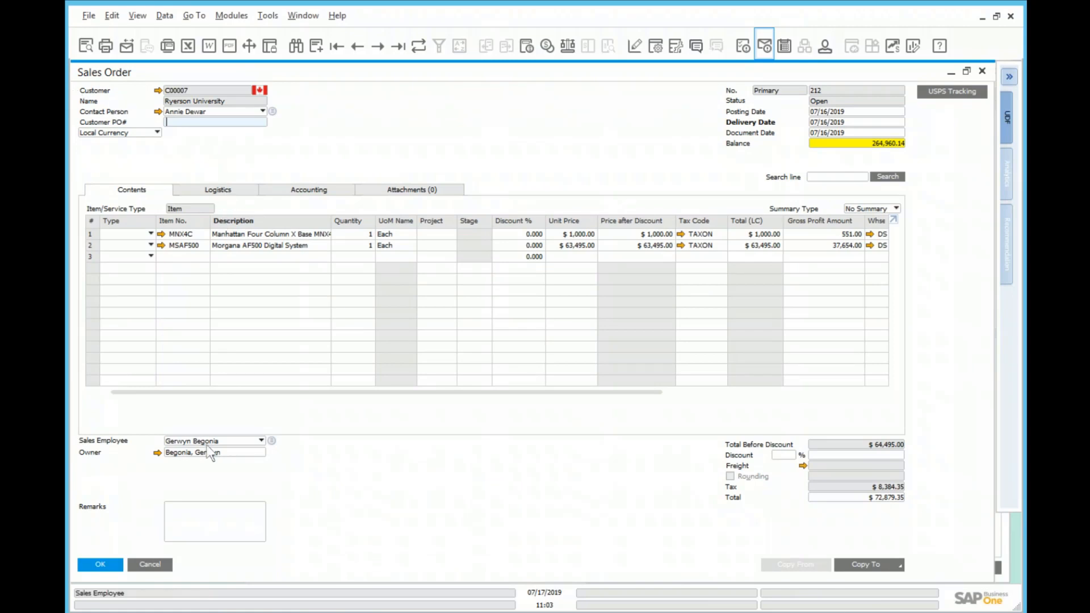
click(149, 565)
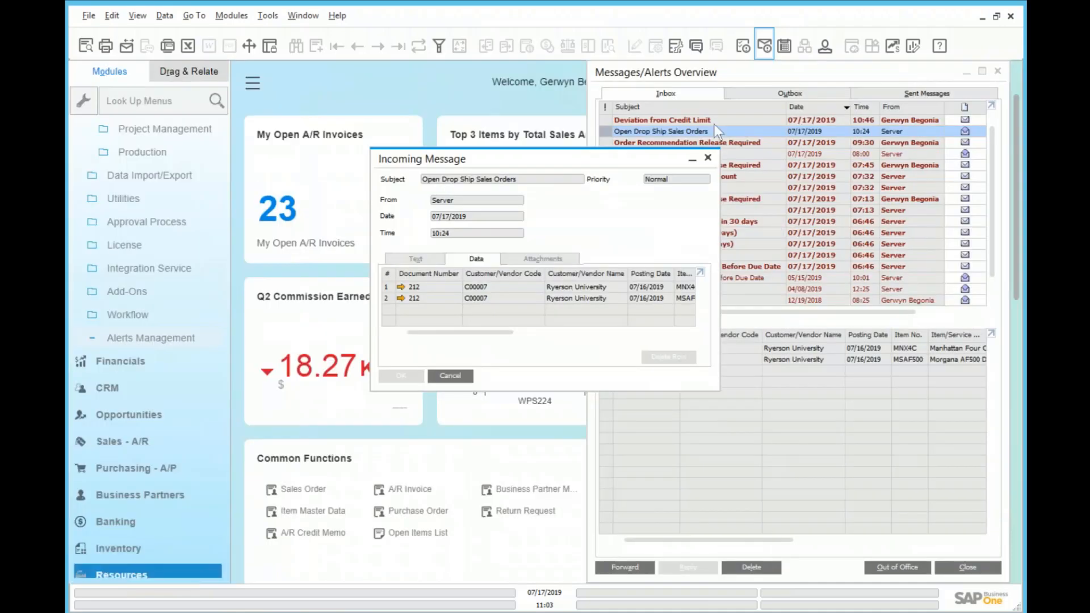
- Close the incoming alert message and open the selection criteria of the Sales Analysis report from the A/R sales reports
click(708, 160)
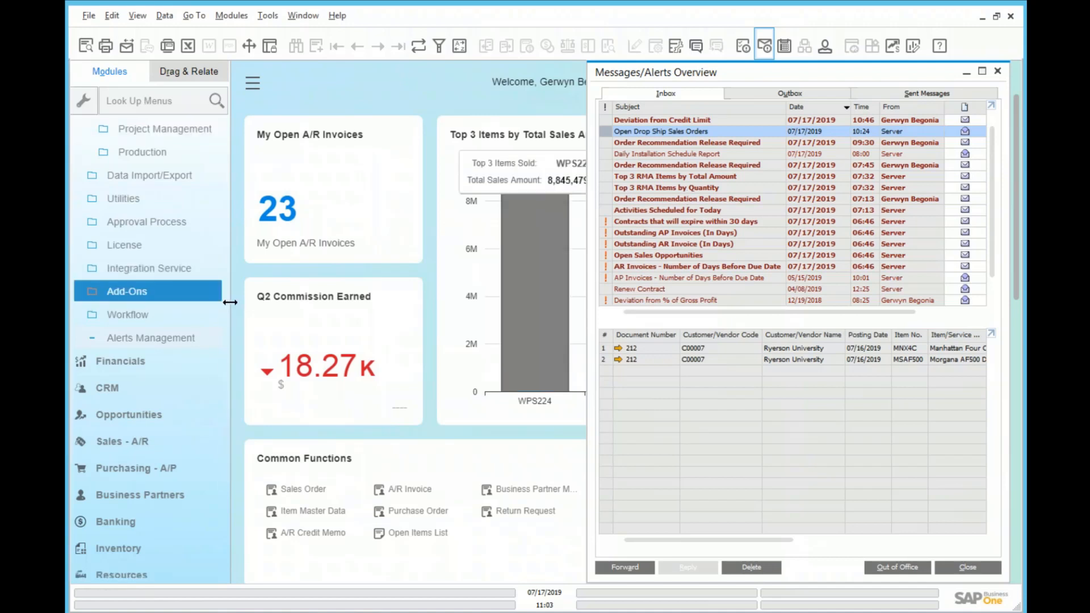
drag(226, 308, 205, 104)
click(132, 139)
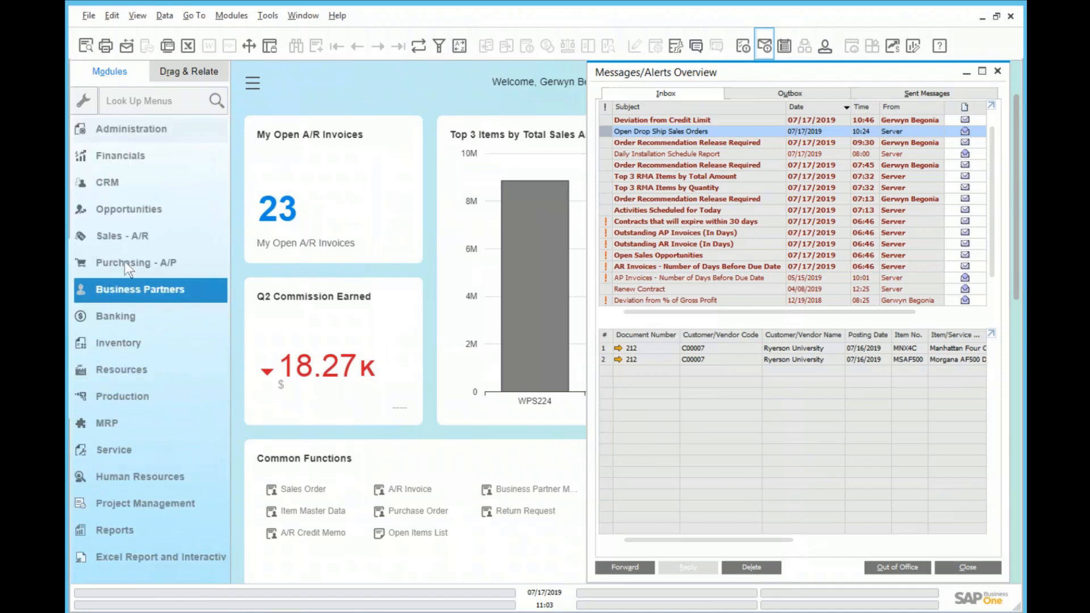
click(103, 240)
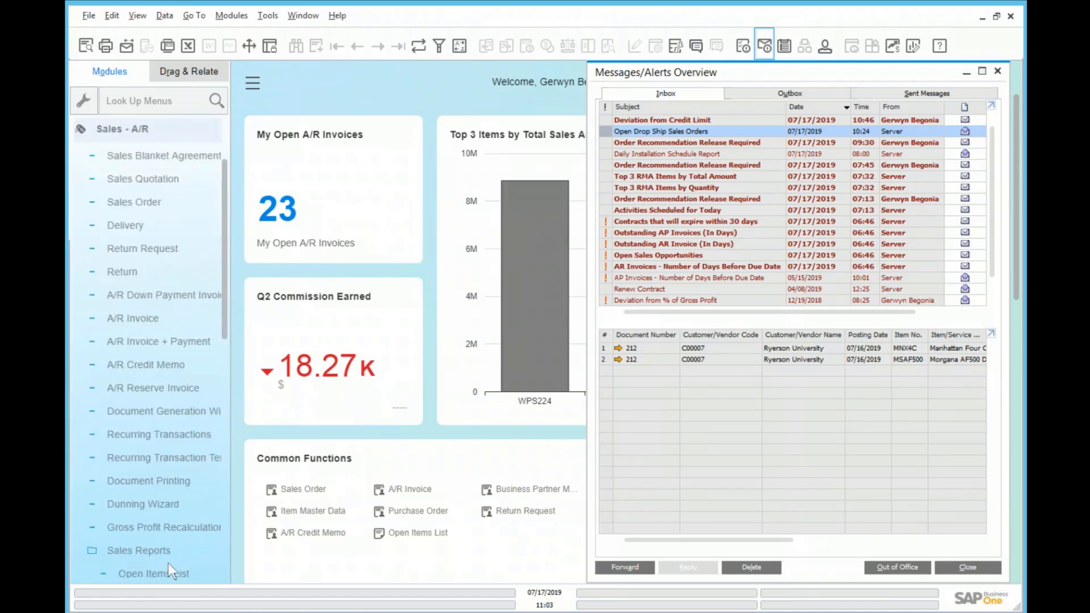
click(159, 550)
click(152, 549)
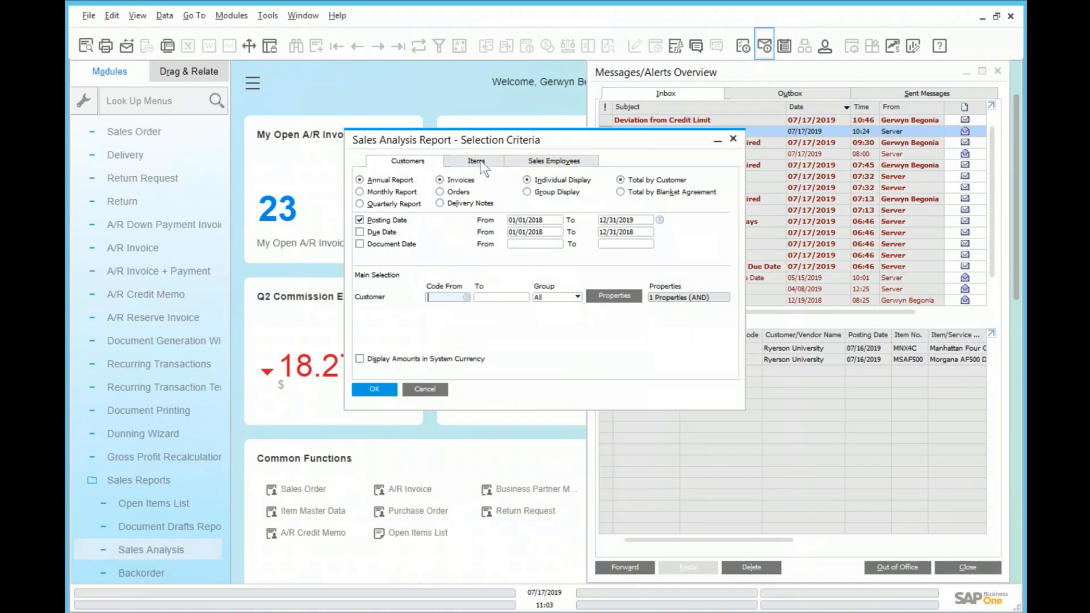
- Base the sales analysis on items with secondary selection enabled, and check the Drop Ship Only item and customer property filters without changing them
click(479, 161)
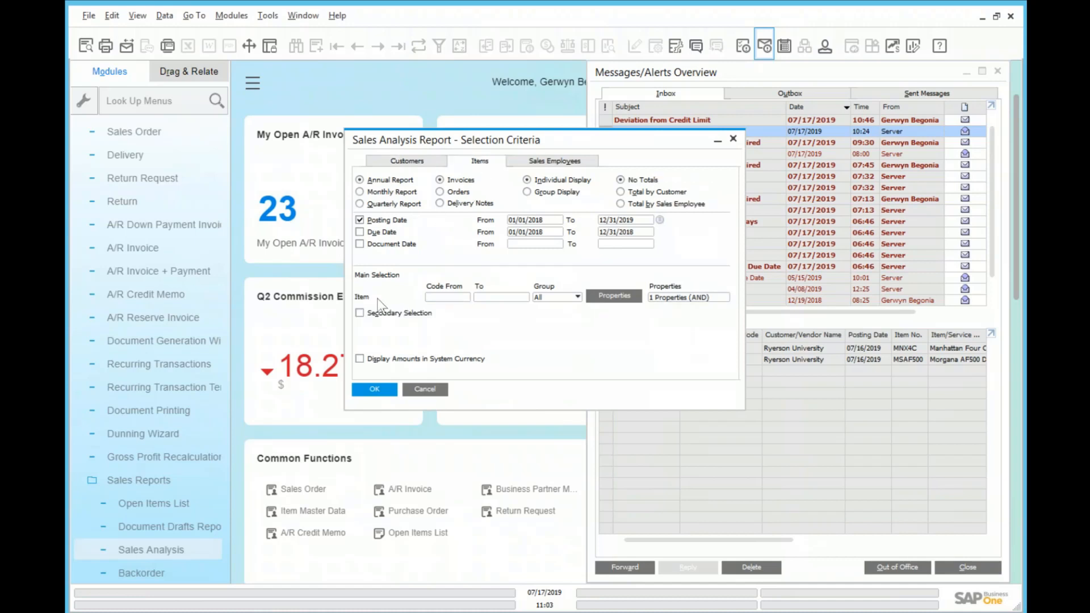
click(360, 312)
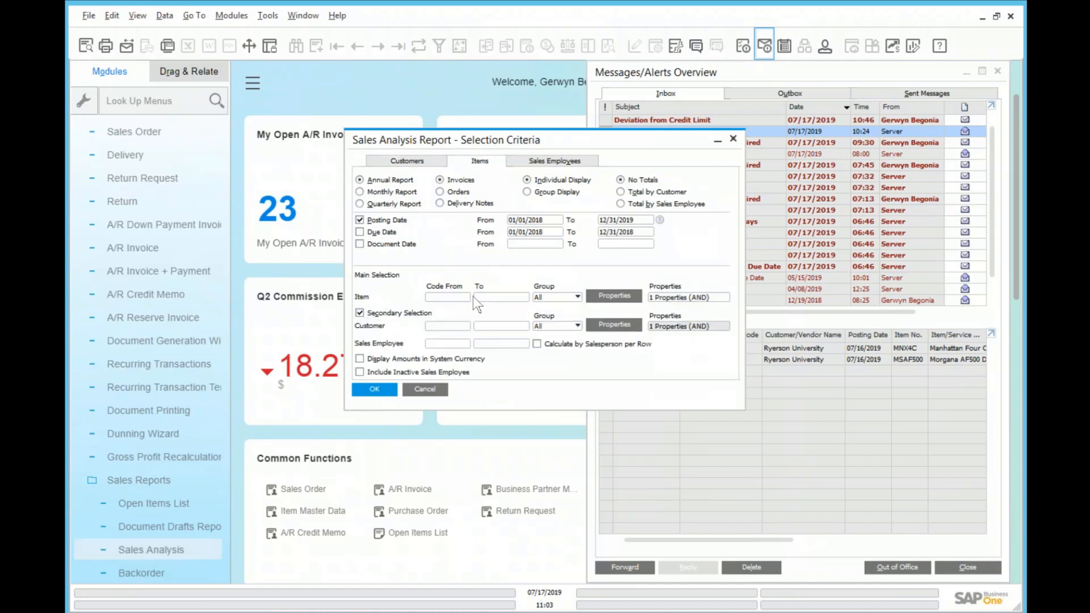
click(595, 297)
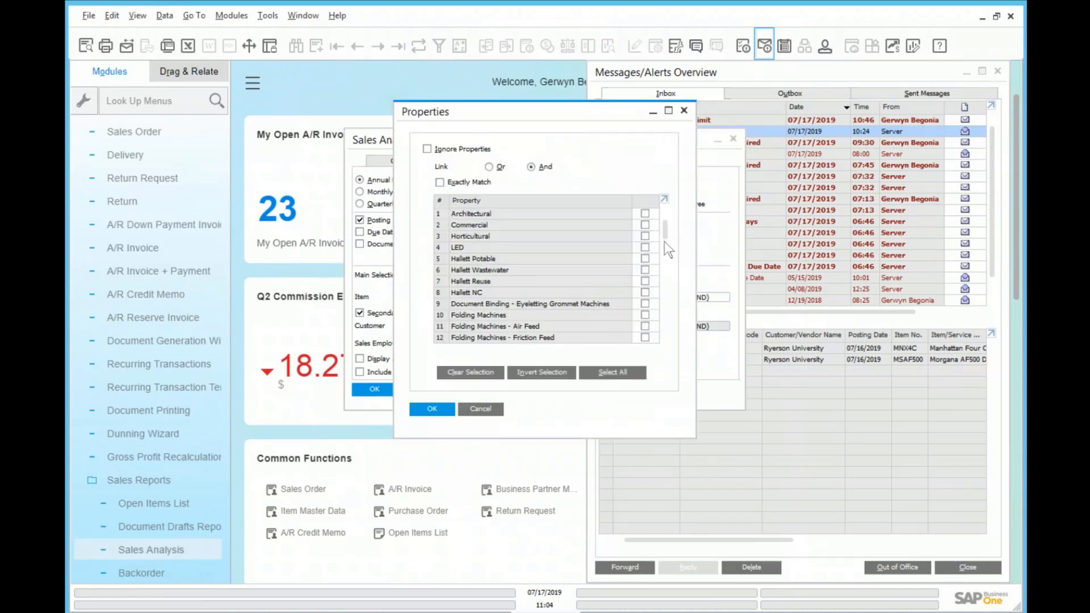
scroll(665, 261, down, 3)
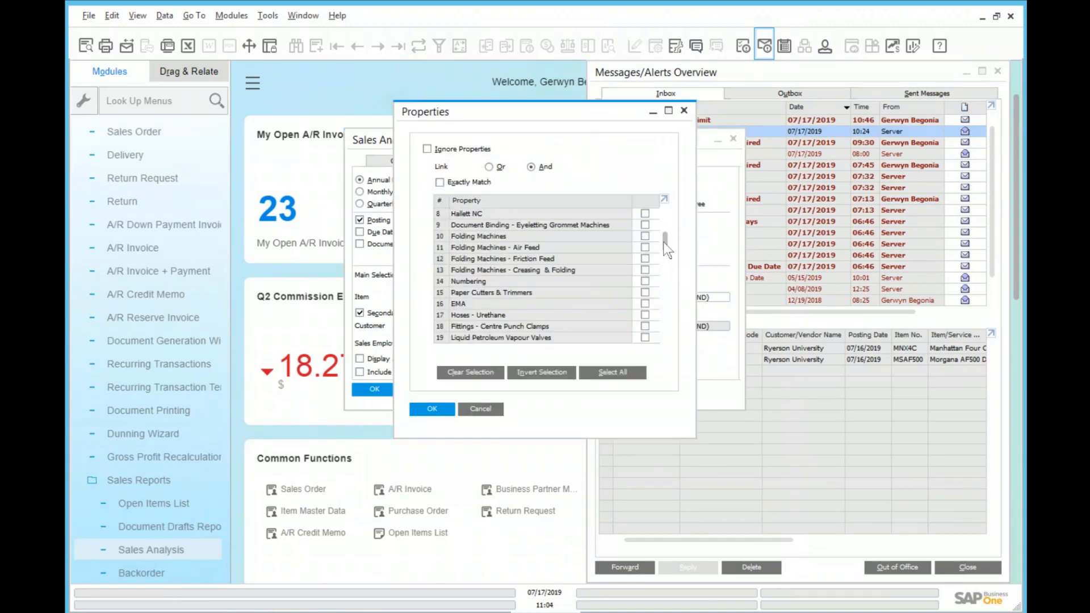
scroll(666, 258, down, 2)
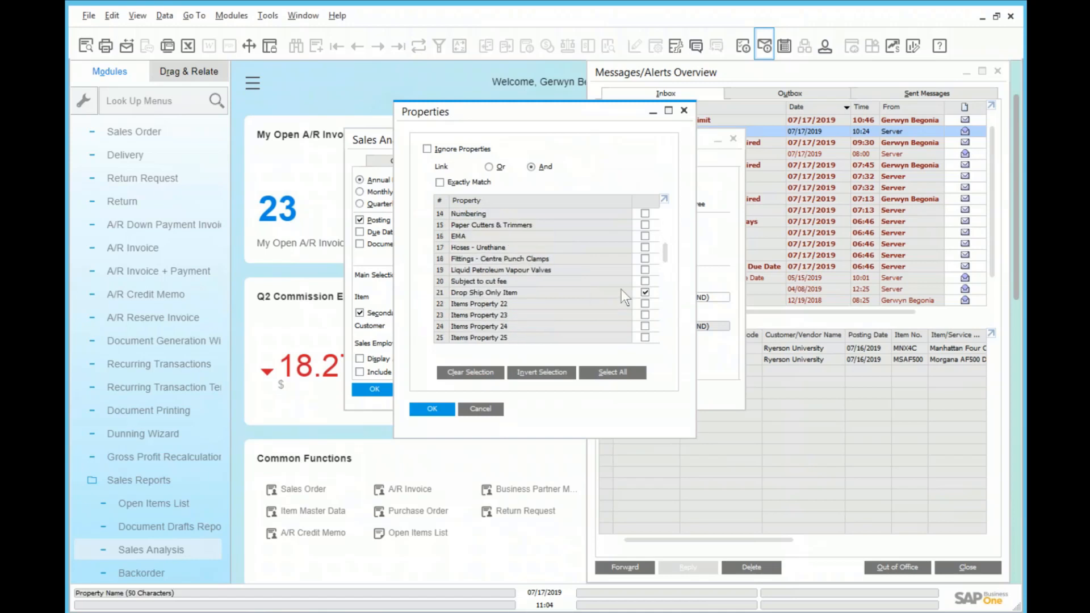
click(475, 409)
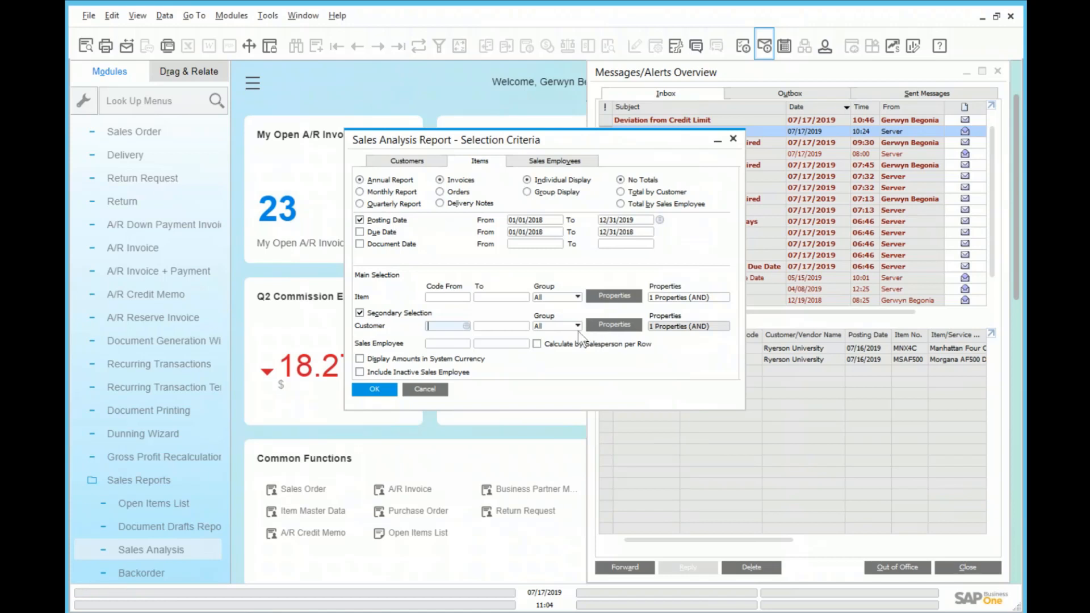
click(600, 325)
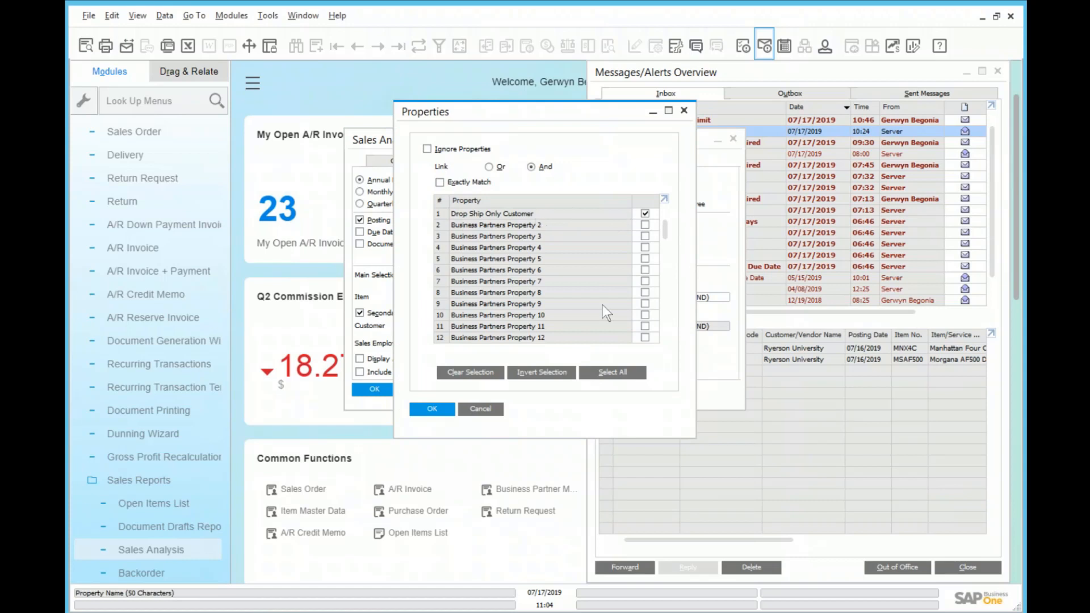
click(486, 416)
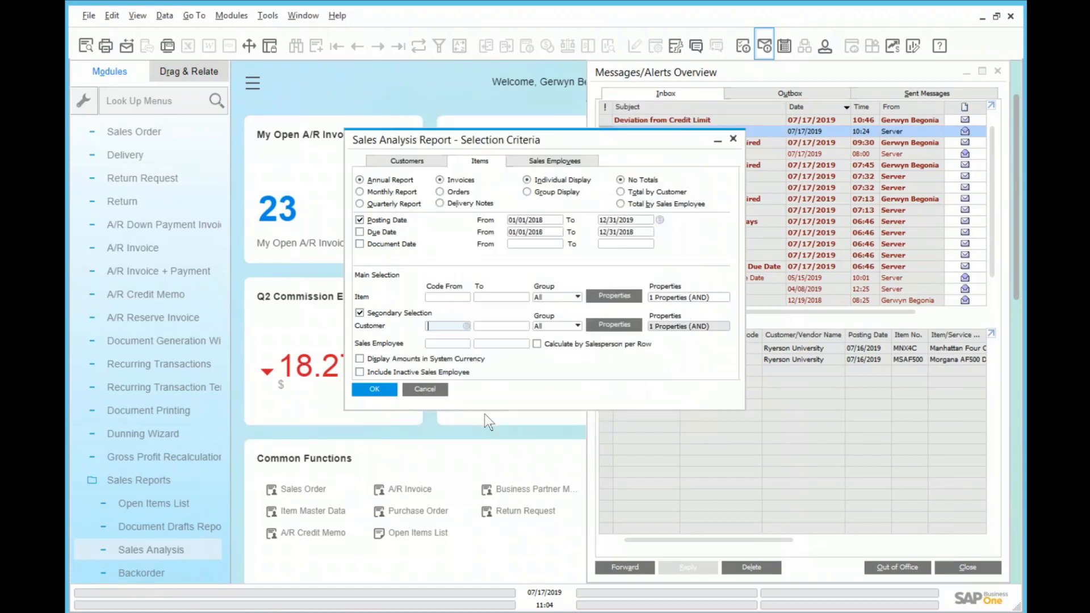
- Run the sales analysis, review the detailed sales of item WPS224, and close the reports, selection criteria and messages overview
click(378, 391)
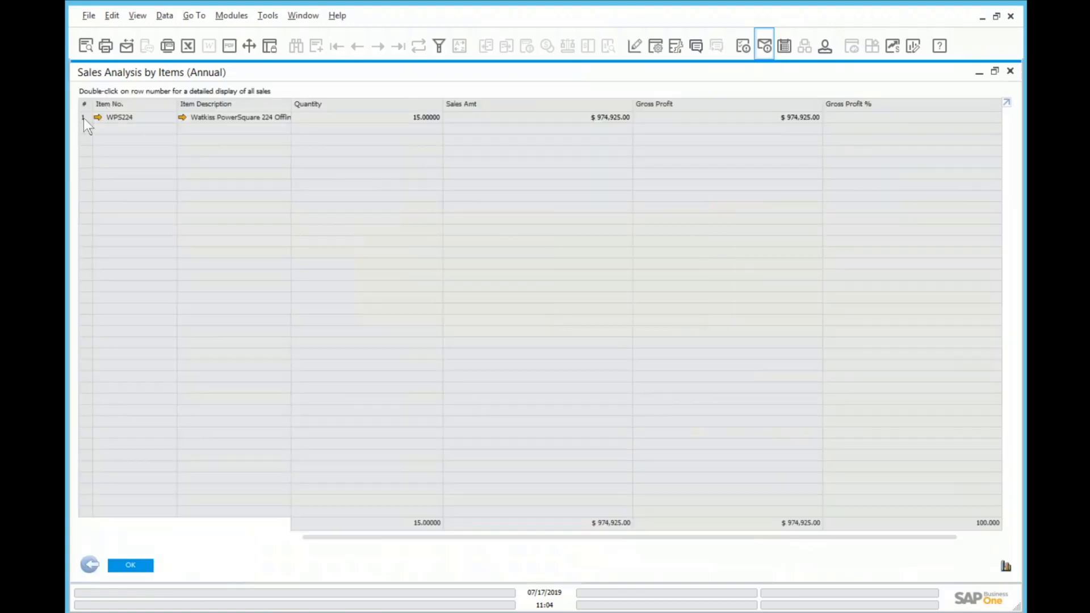
click(83, 117)
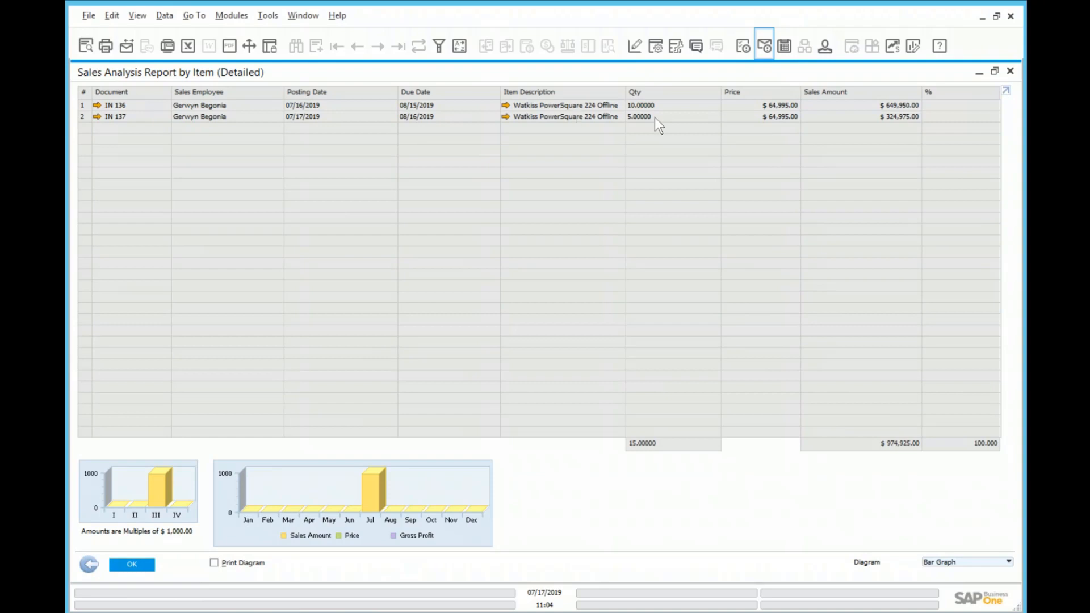
click(1011, 71)
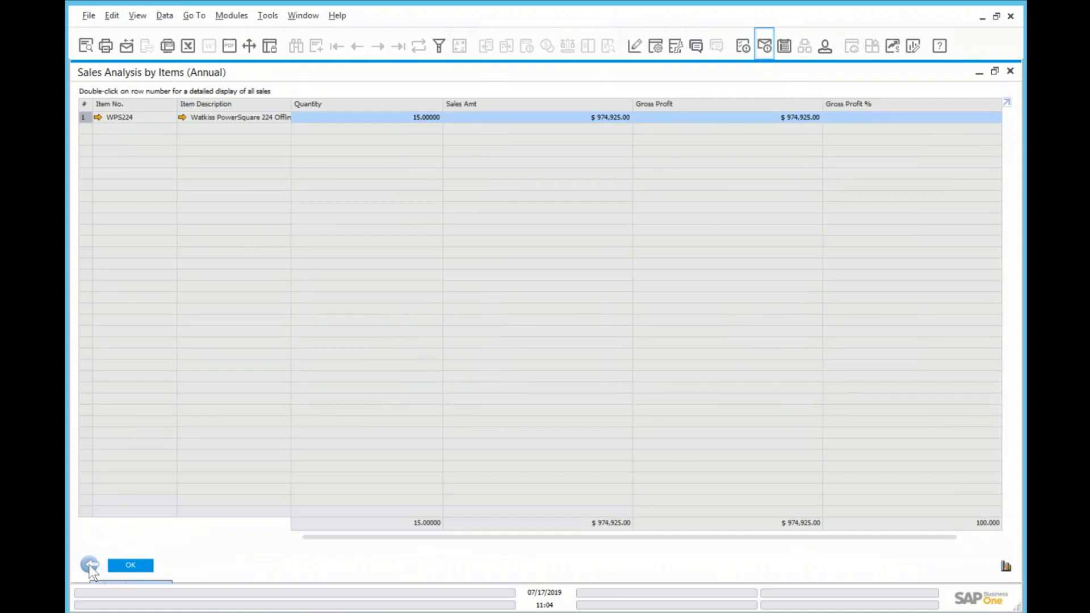
click(90, 564)
click(424, 390)
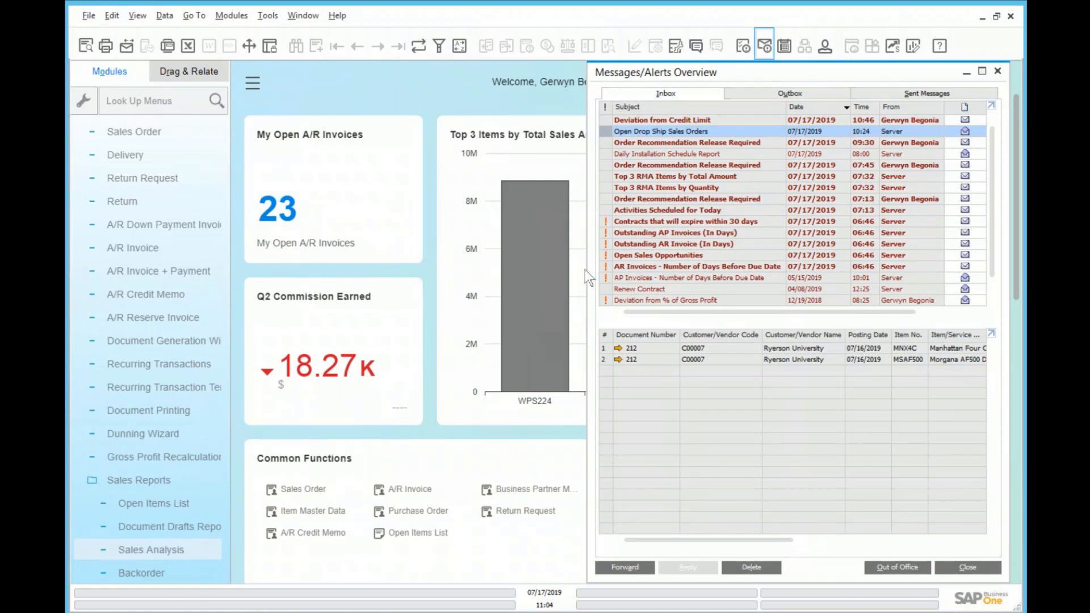
click(998, 71)
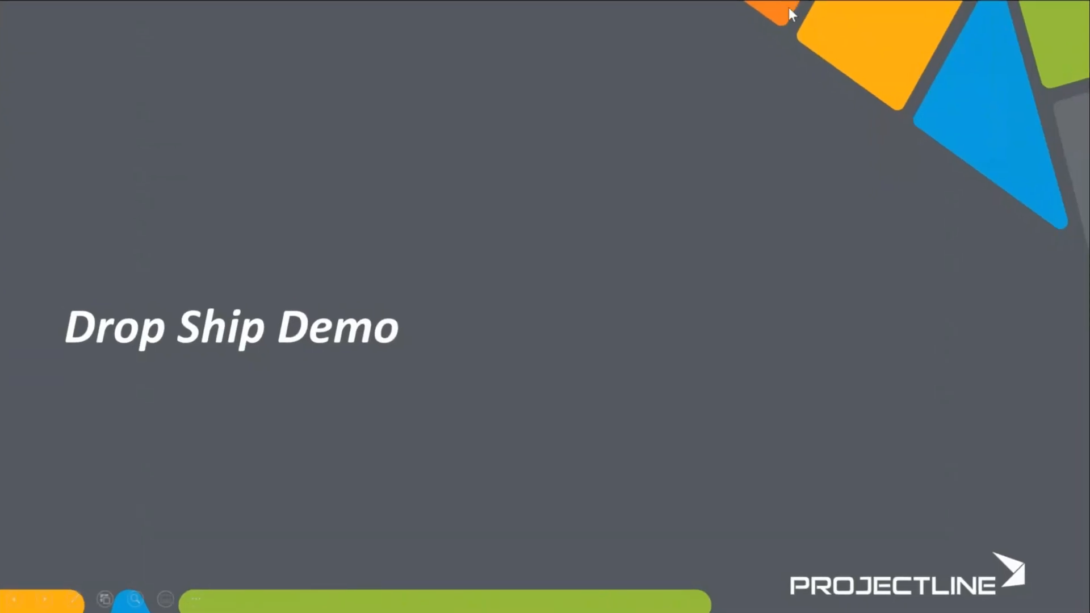
click(789, 8)
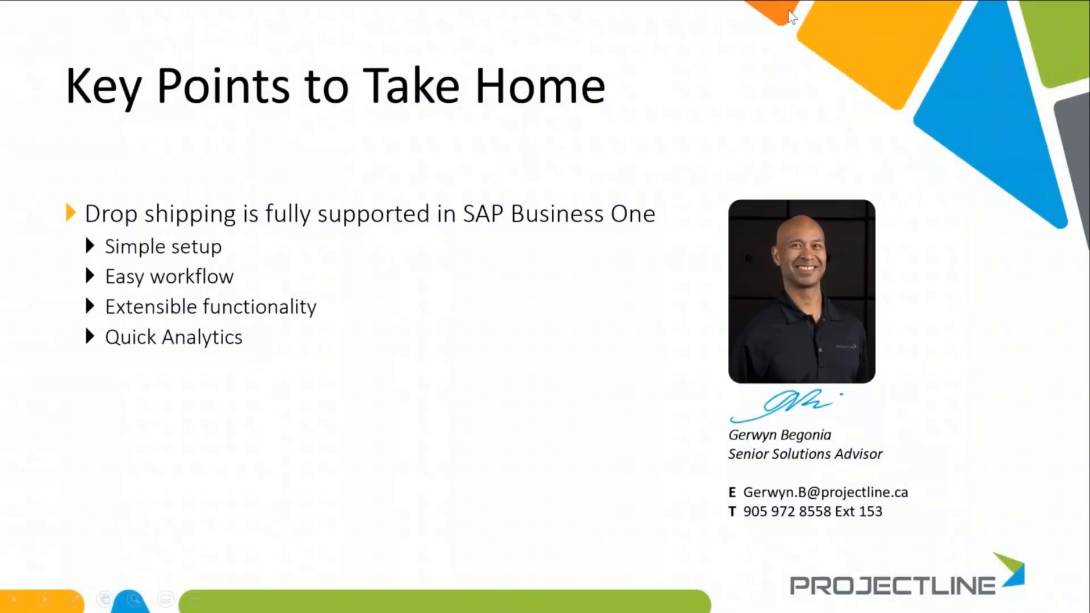